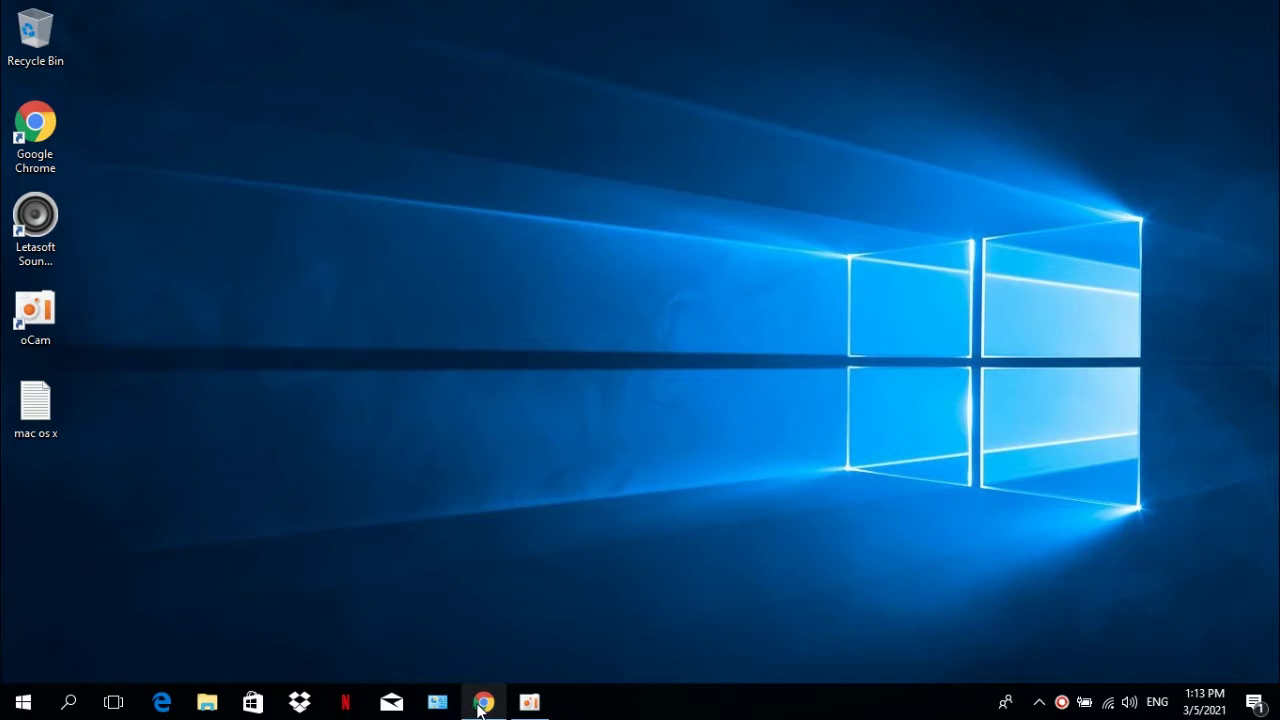
Open the mac os x text file on the desktop and copy the patcher link
{"action": "double_click", "coordinate": [39, 422]}
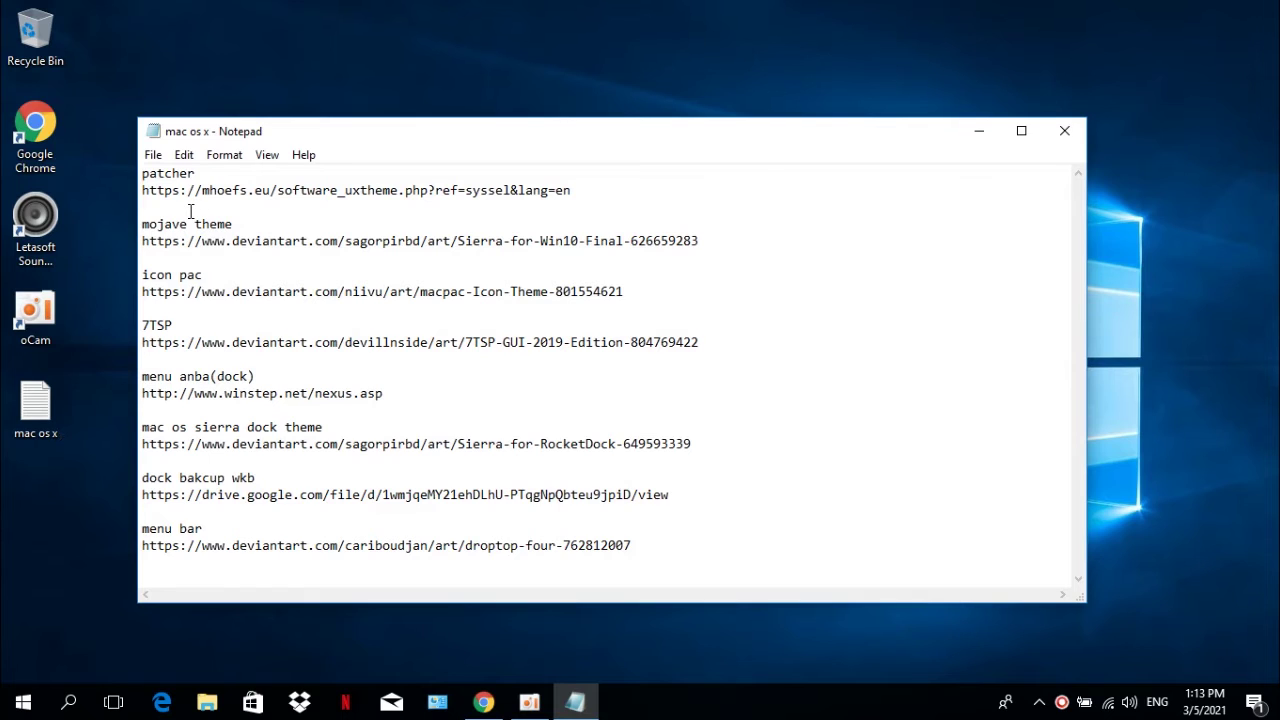
{"action": "left_click_drag", "start_coordinate": [575, 190], "coordinate": [110, 188]}
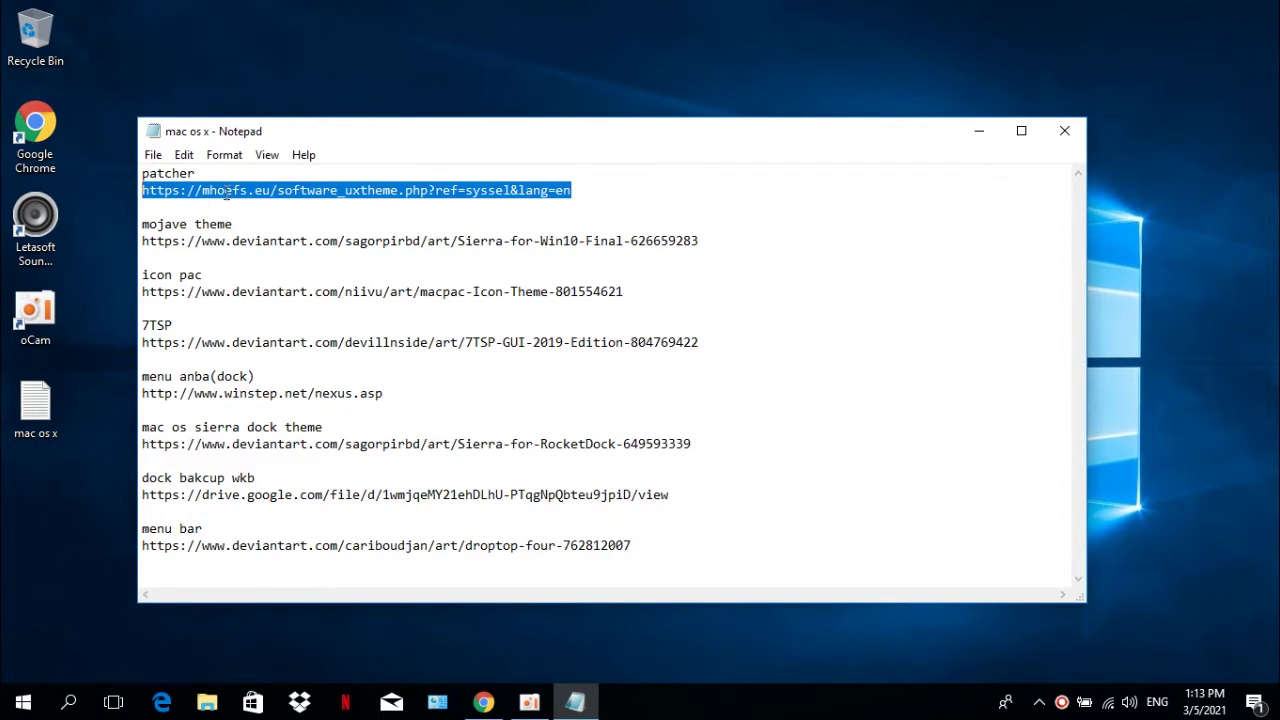
{"action": "right_click", "coordinate": [281, 190]}
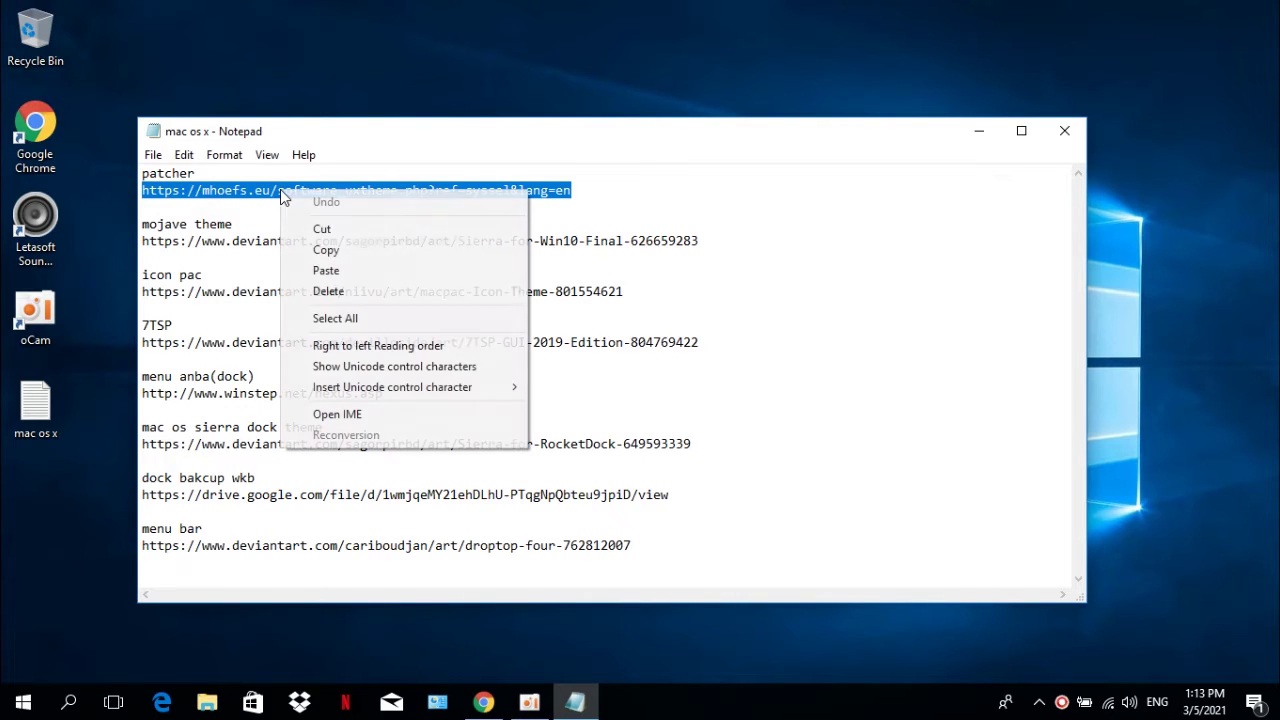
{"action": "left_click", "coordinate": [312, 252]}
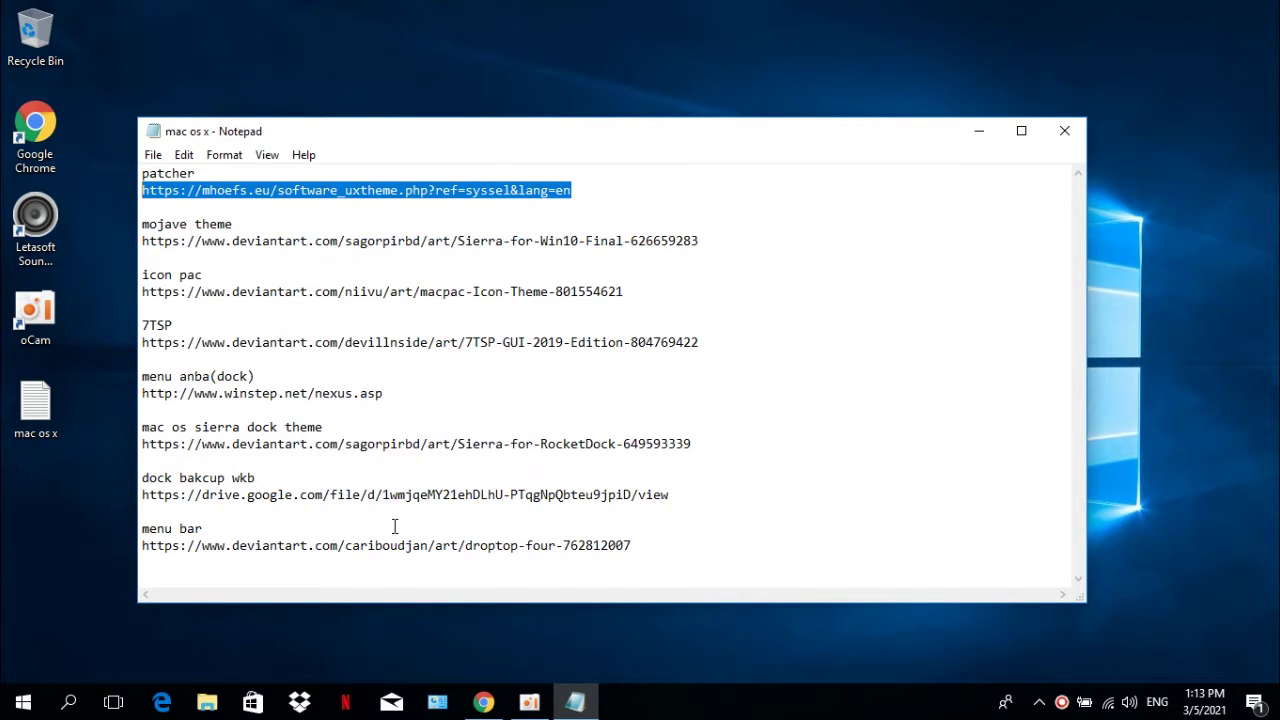
Switch to Chrome, load the copied patcher link and download UltraUXThemePatcher
{"action": "left_click", "coordinate": [483, 702]}
{"action": "left_click", "coordinate": [199, 48]}
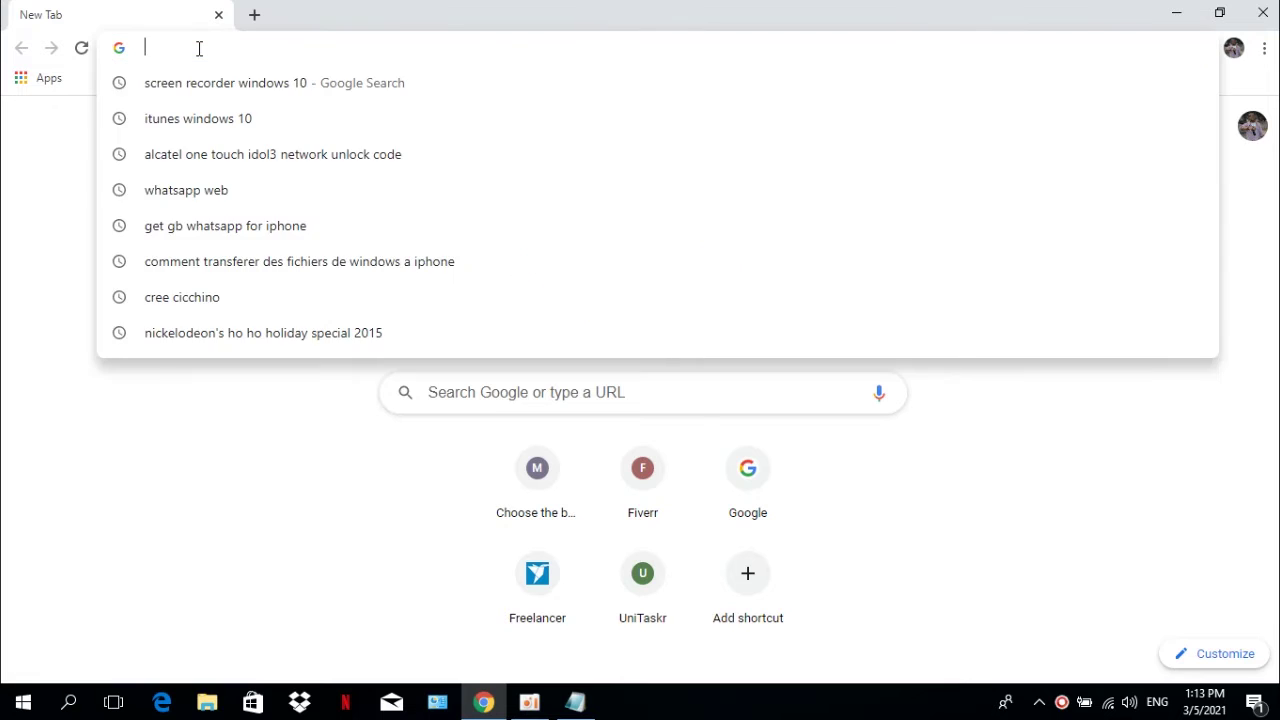
{"action": "key", "text": "ctrl+v"}
{"action": "key", "text": "Return"}
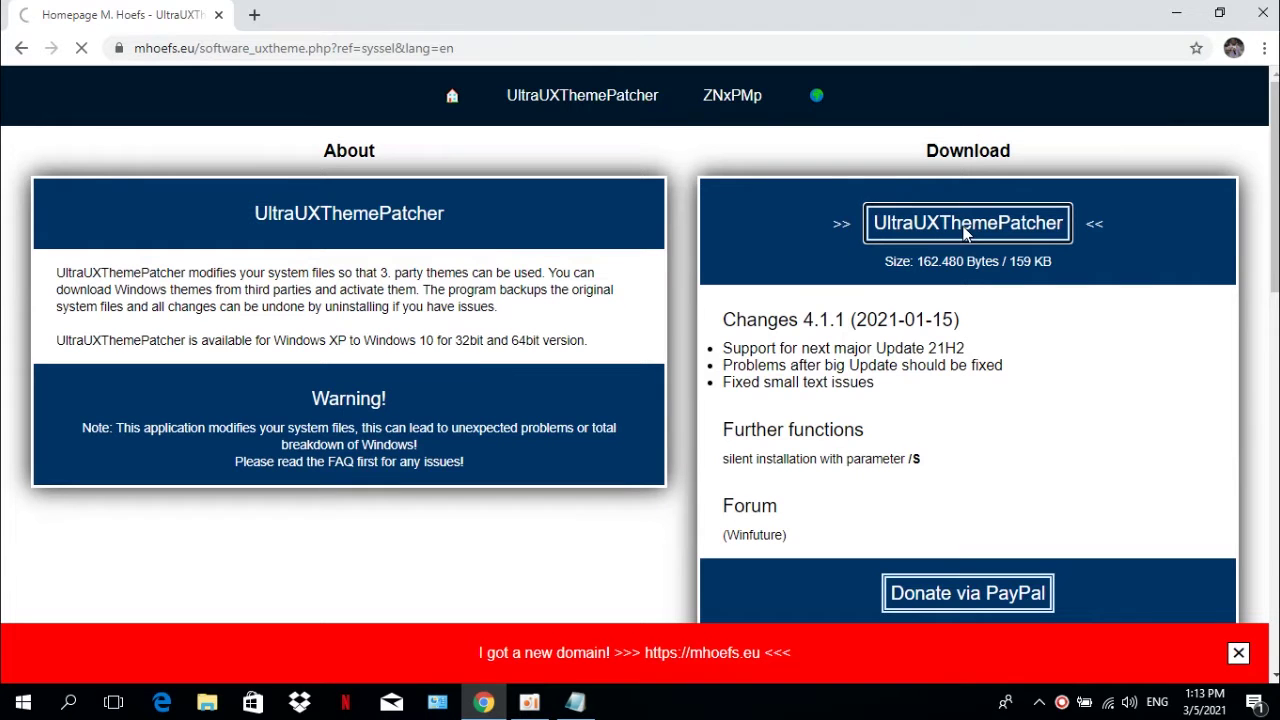
{"action": "left_click", "coordinate": [967, 233]}
Open the Downloads folder in File Explorer and delete the duplicate installer UltraUXThemePatcher_4.1.1 (1)
{"action": "key", "text": "super+e"}
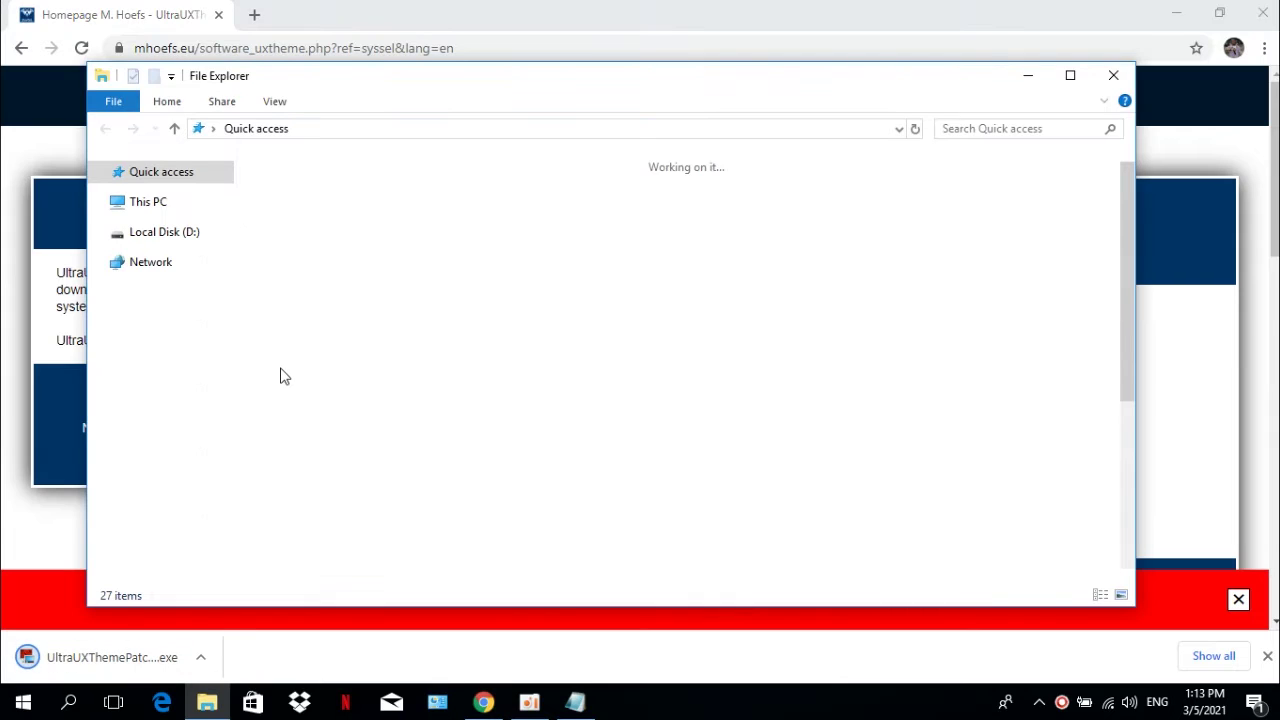
{"action": "left_click", "coordinate": [174, 202]}
{"action": "left_click", "coordinate": [205, 294]}
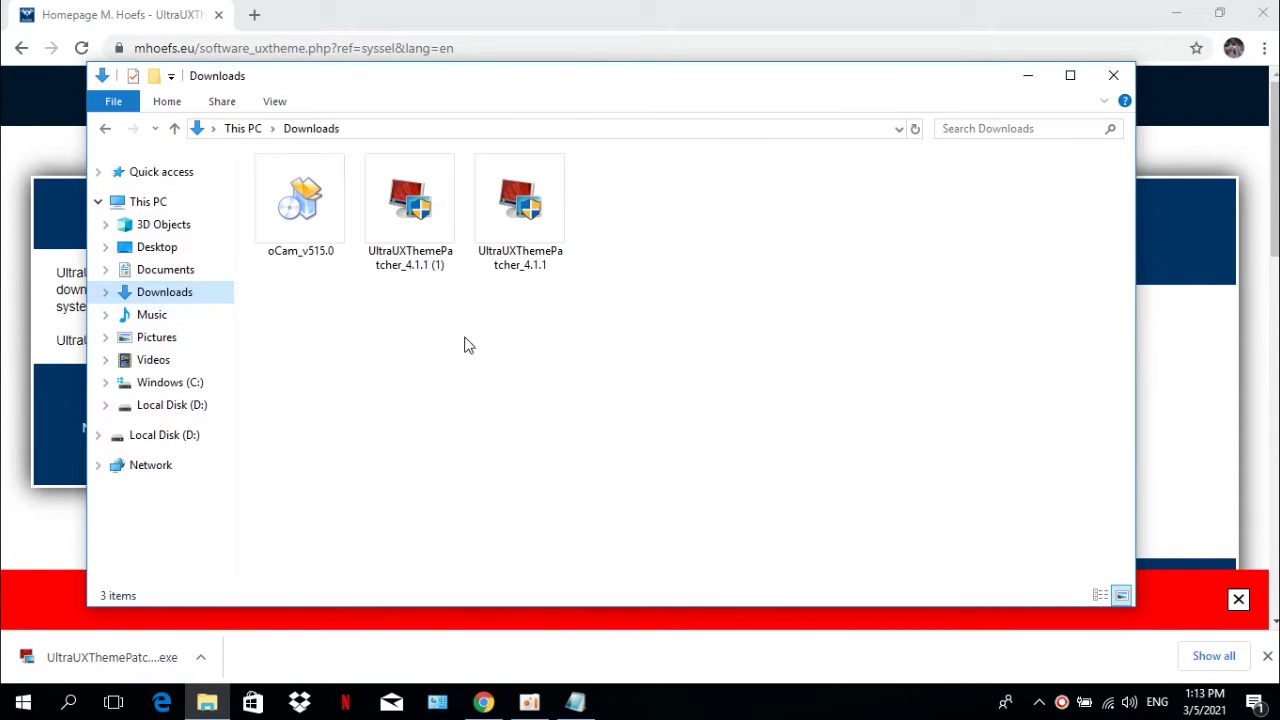
{"action": "left_click", "coordinate": [532, 240]}
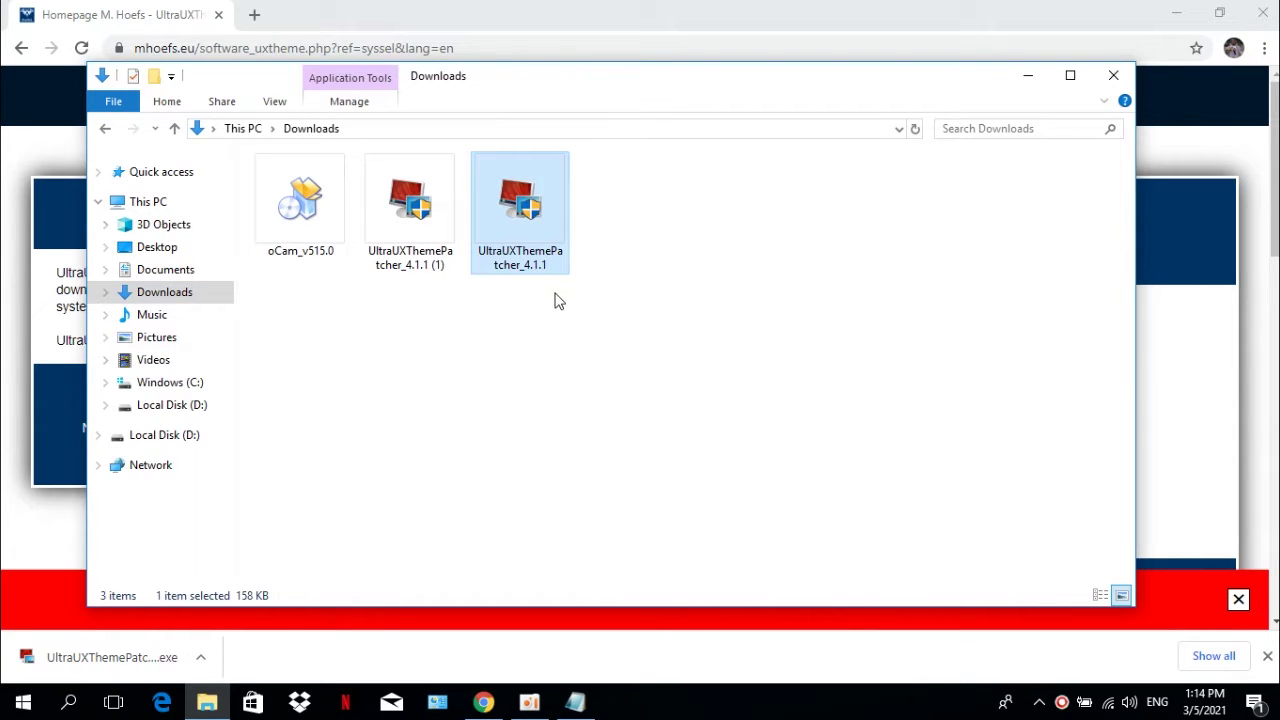
{"action": "left_click", "coordinate": [421, 230]}
{"action": "key", "text": "Delete"}
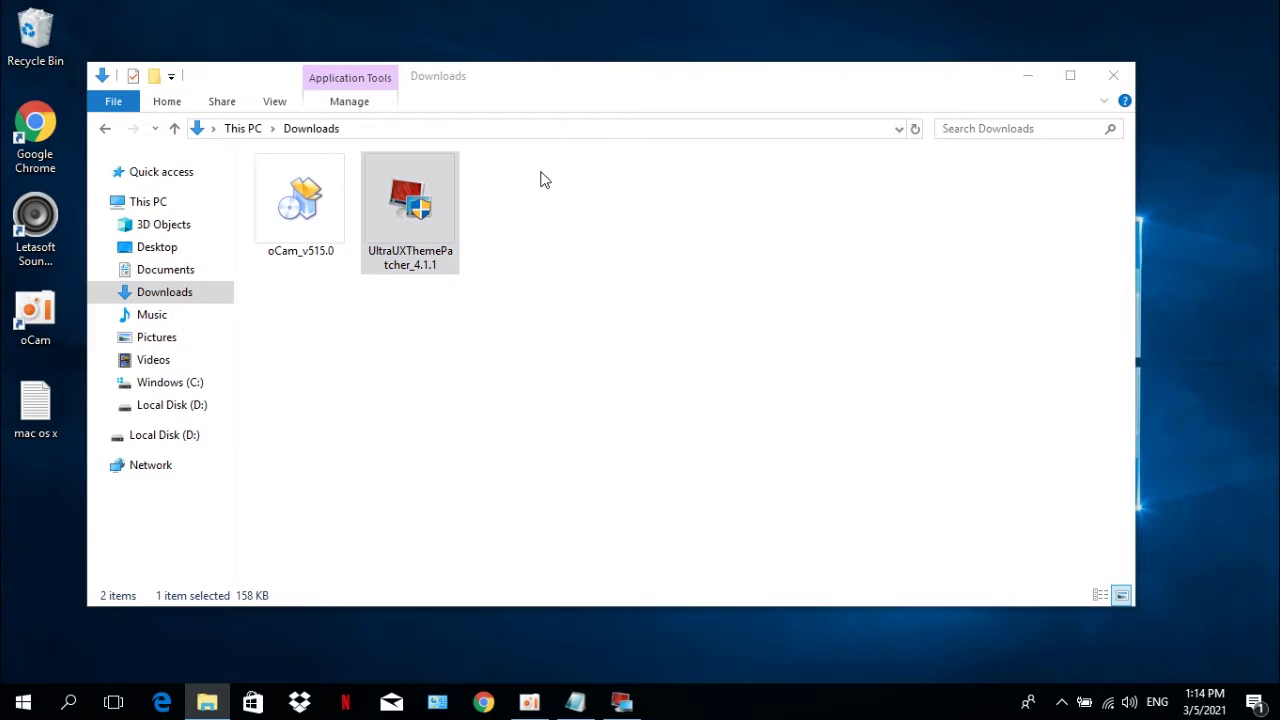
Install UltraUXThemePatcher 4.1.1, accepting the license agreement and choosing to manually reboot later
{"action": "left_click_drag", "start_coordinate": [557, 83], "coordinate": [606, 78]}
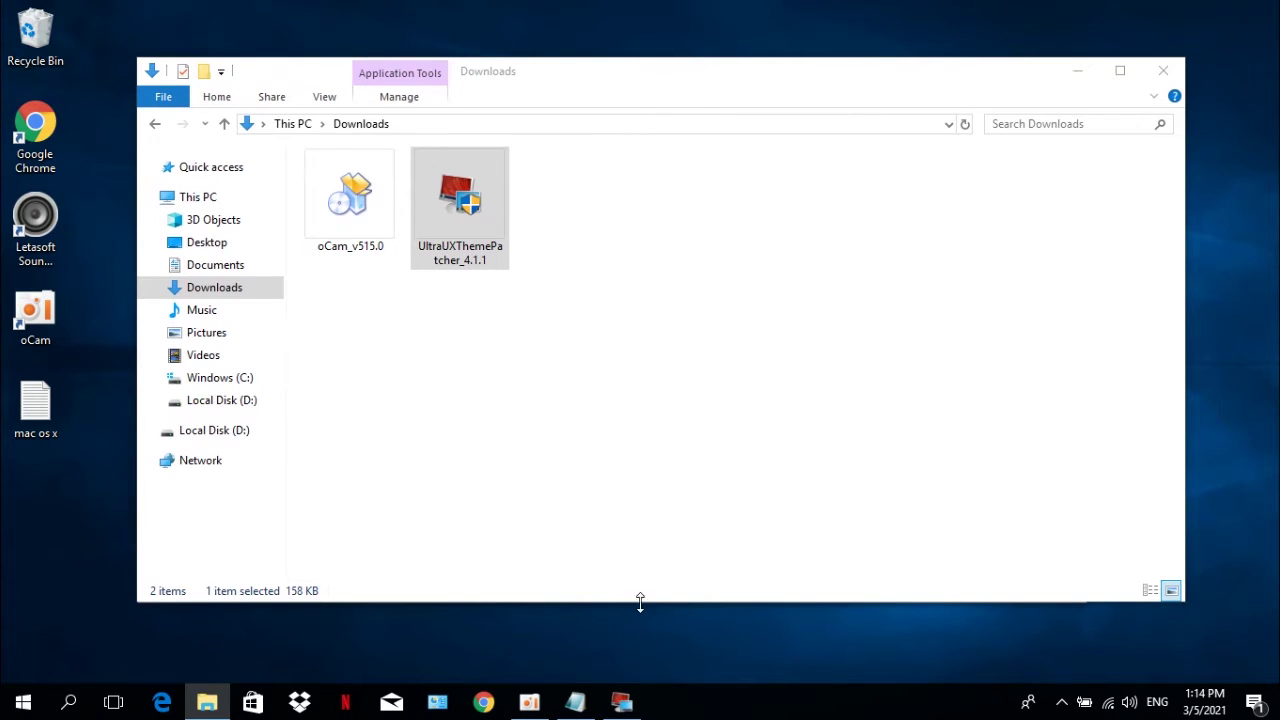
{"action": "left_click", "coordinate": [621, 702]}
{"action": "left_click", "coordinate": [752, 502]}
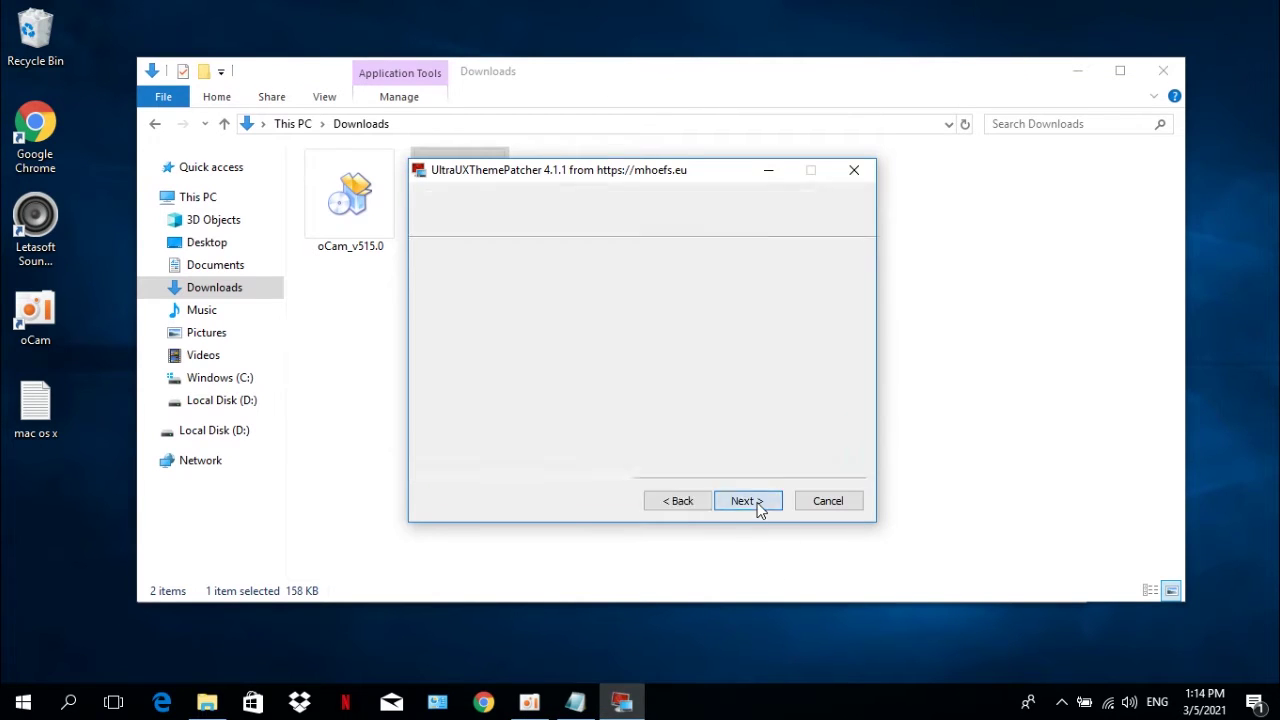
{"action": "left_click", "coordinate": [437, 457]}
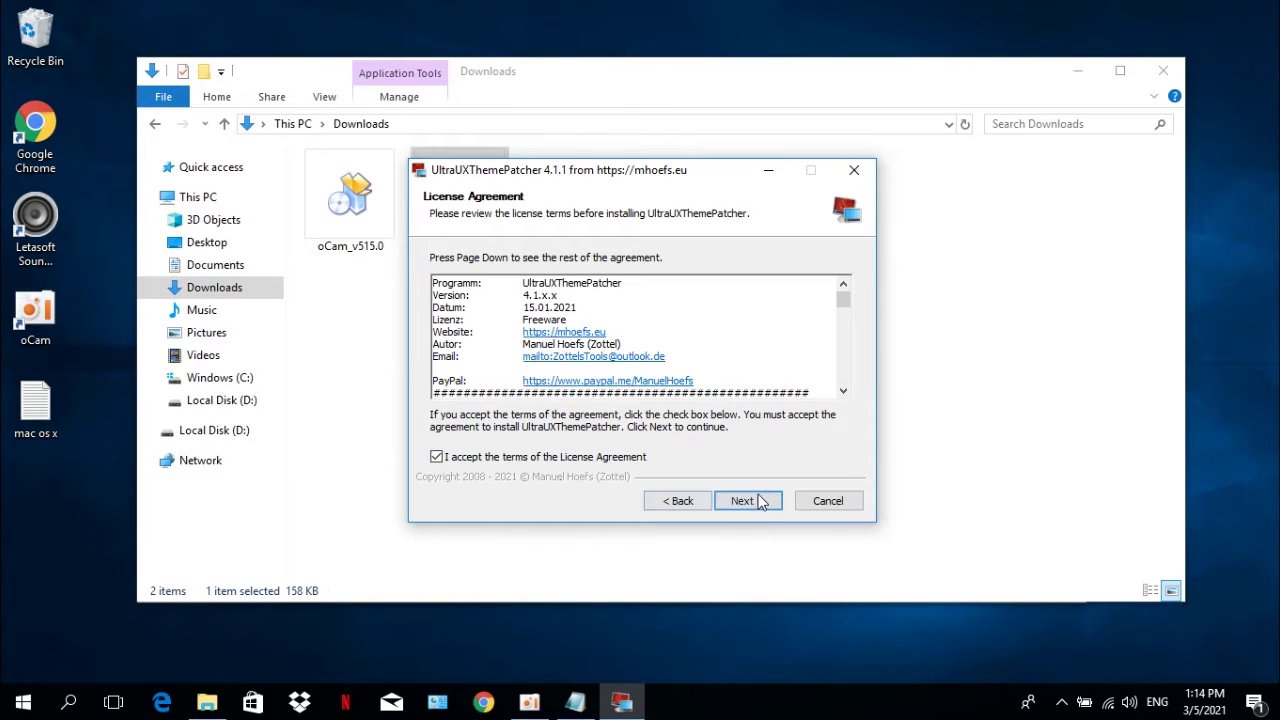
{"action": "left_click", "coordinate": [752, 500]}
{"action": "left_click", "coordinate": [758, 502]}
{"action": "left_click", "coordinate": [760, 503]}
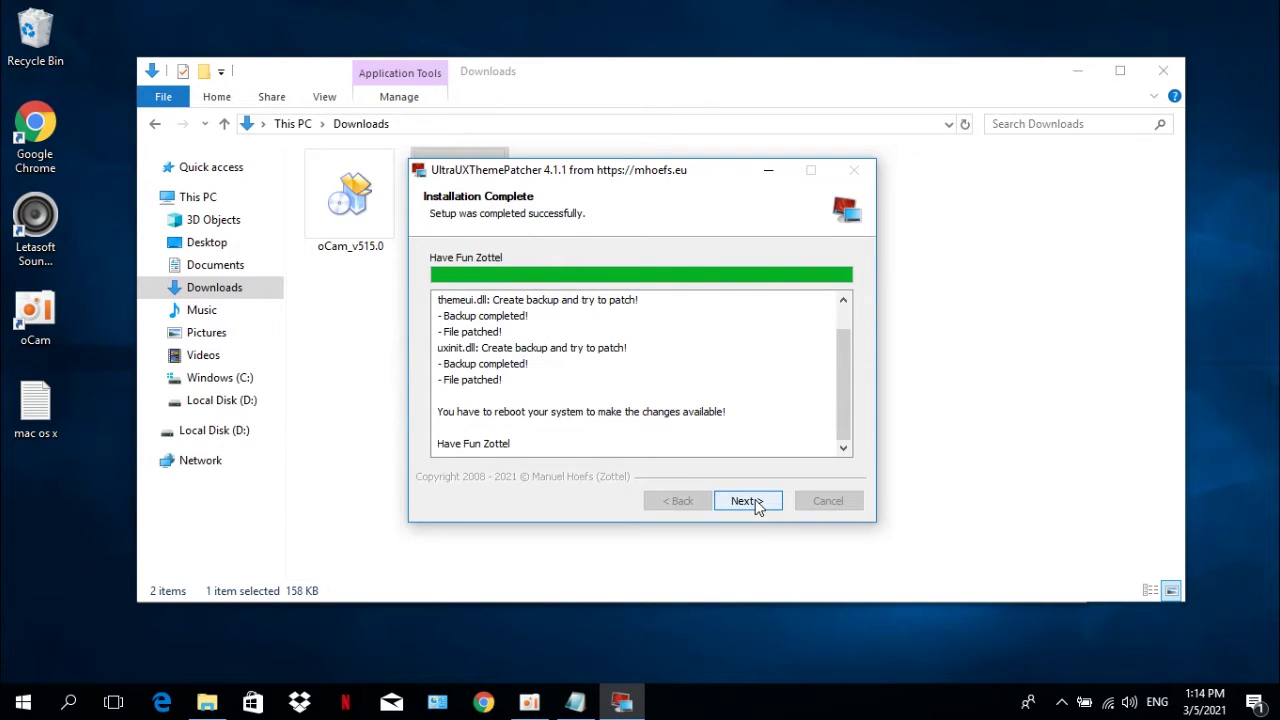
{"action": "left_click", "coordinate": [757, 505]}
{"action": "left_click", "coordinate": [757, 502]}
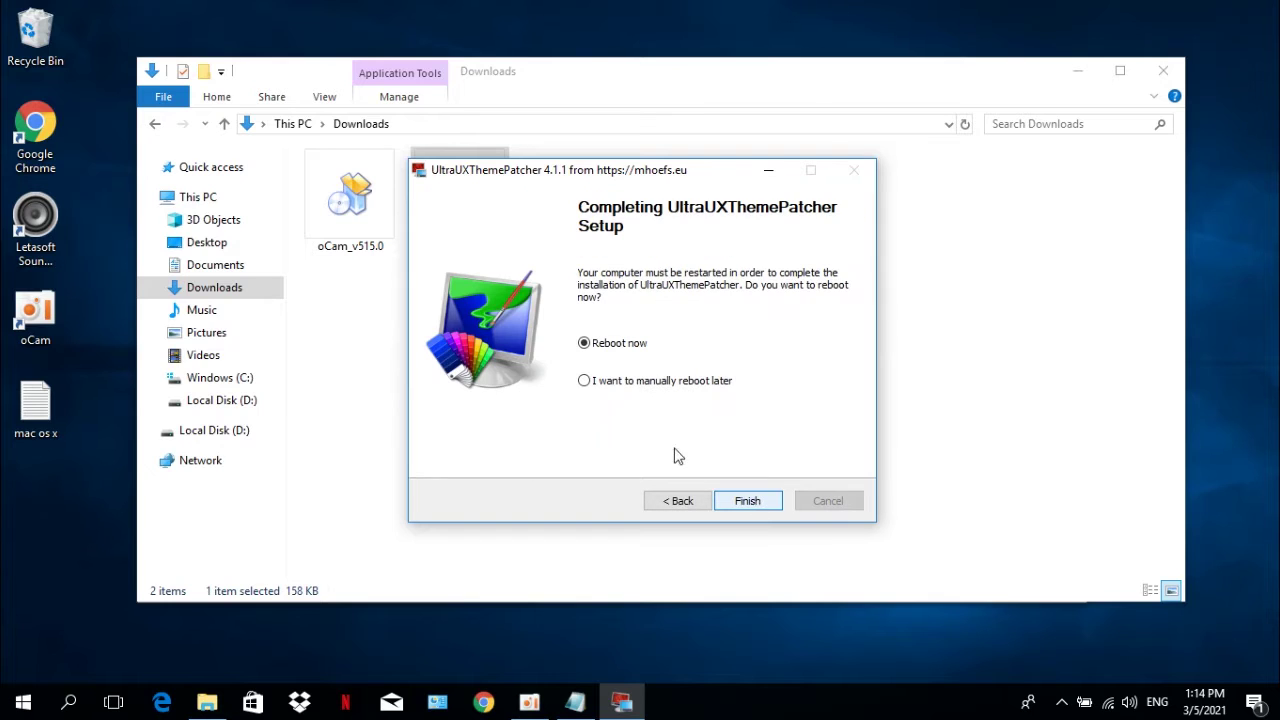
{"action": "left_click", "coordinate": [586, 383]}
{"action": "left_click", "coordinate": [747, 500]}
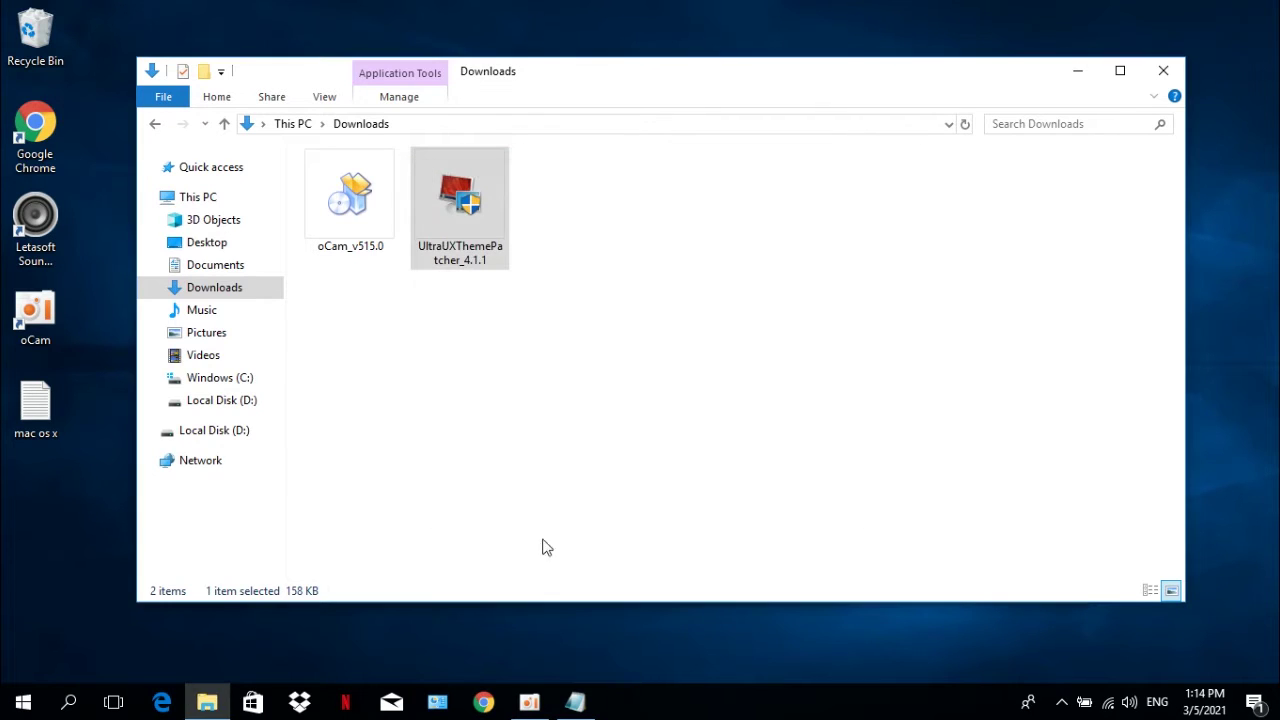
Find the Create a restore point settings and turn on system protection for the Windows (C:) drive
{"action": "left_click", "coordinate": [75, 698]}
{"action": "type", "text": "cre"}
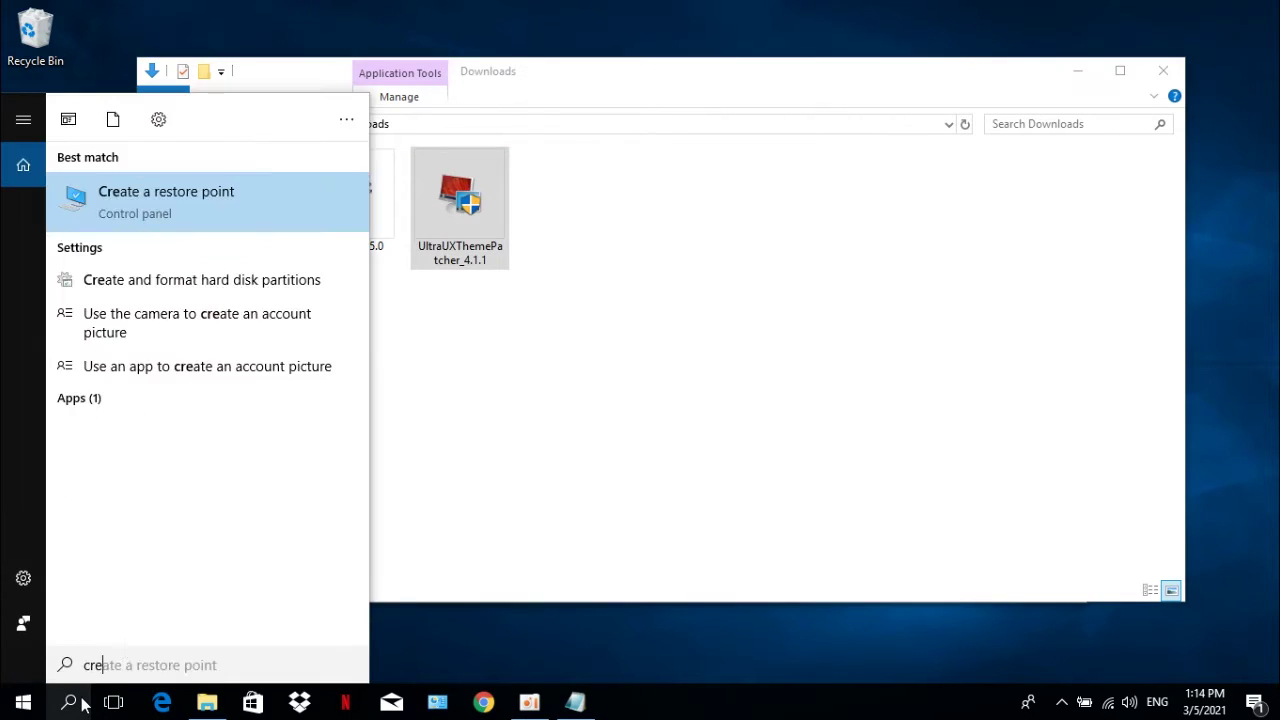
{"action": "left_click", "coordinate": [216, 192]}
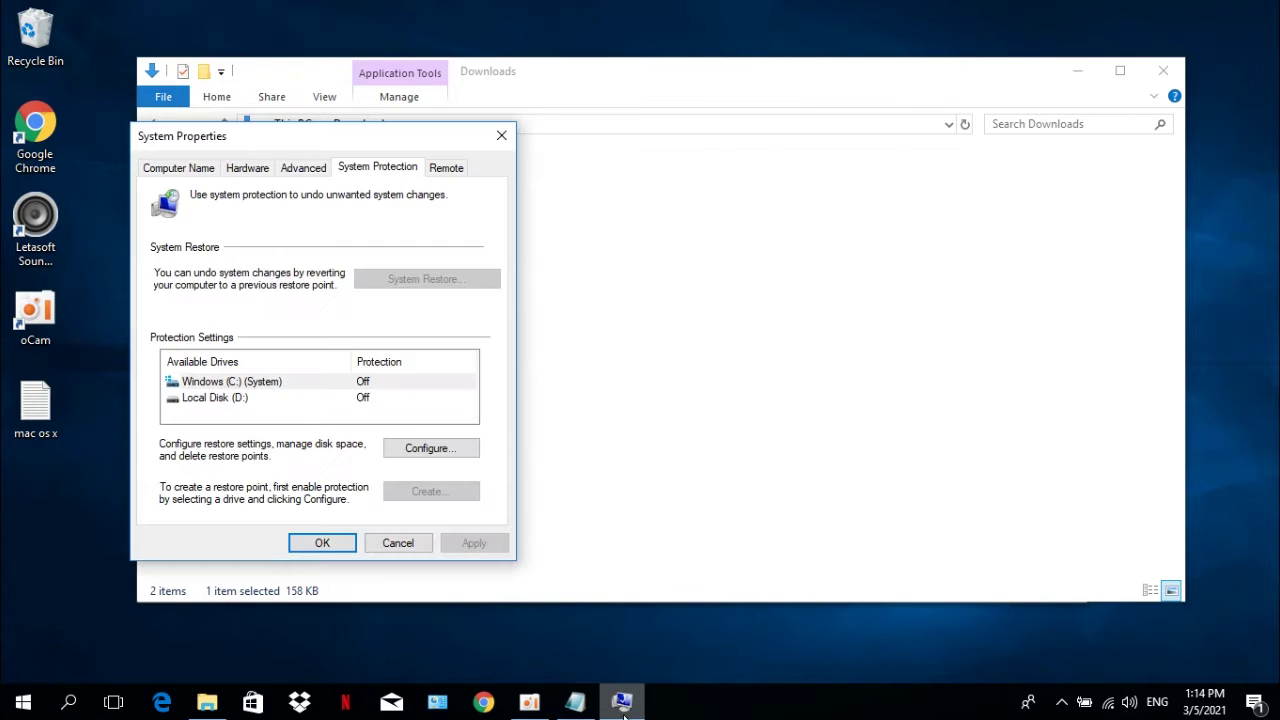
{"action": "left_click", "coordinate": [242, 383]}
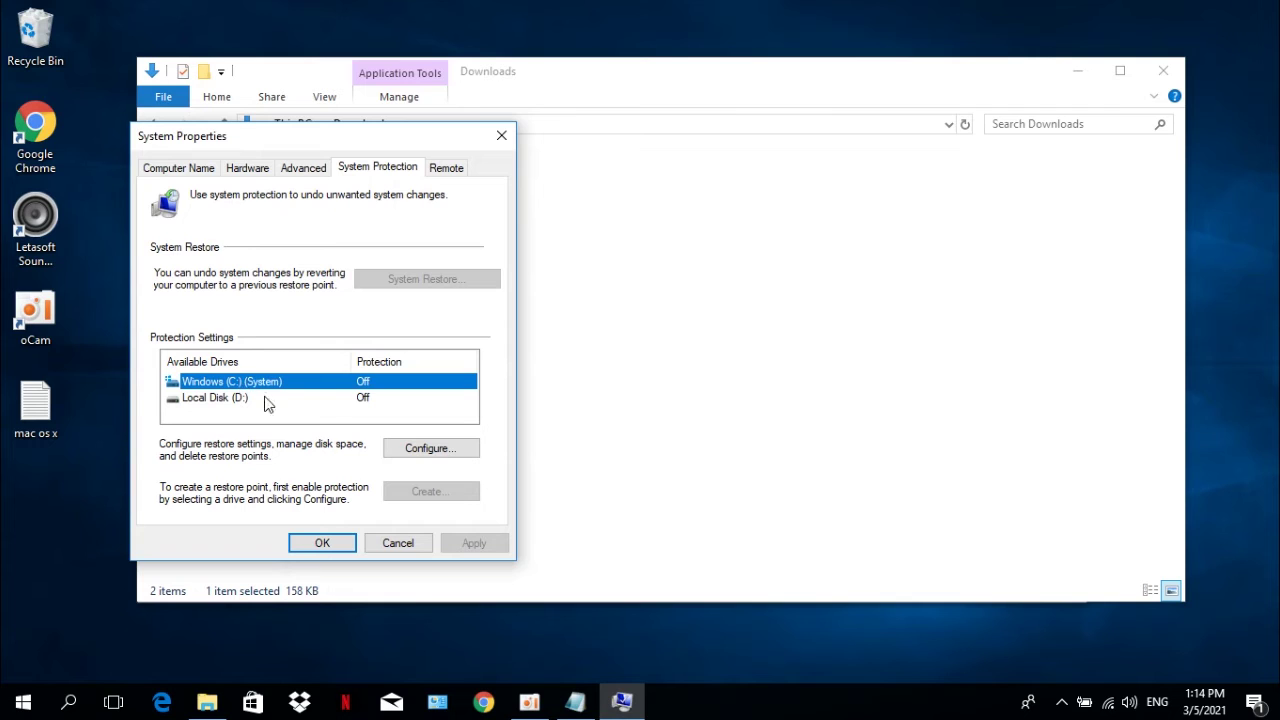
{"action": "left_click", "coordinate": [420, 451]}
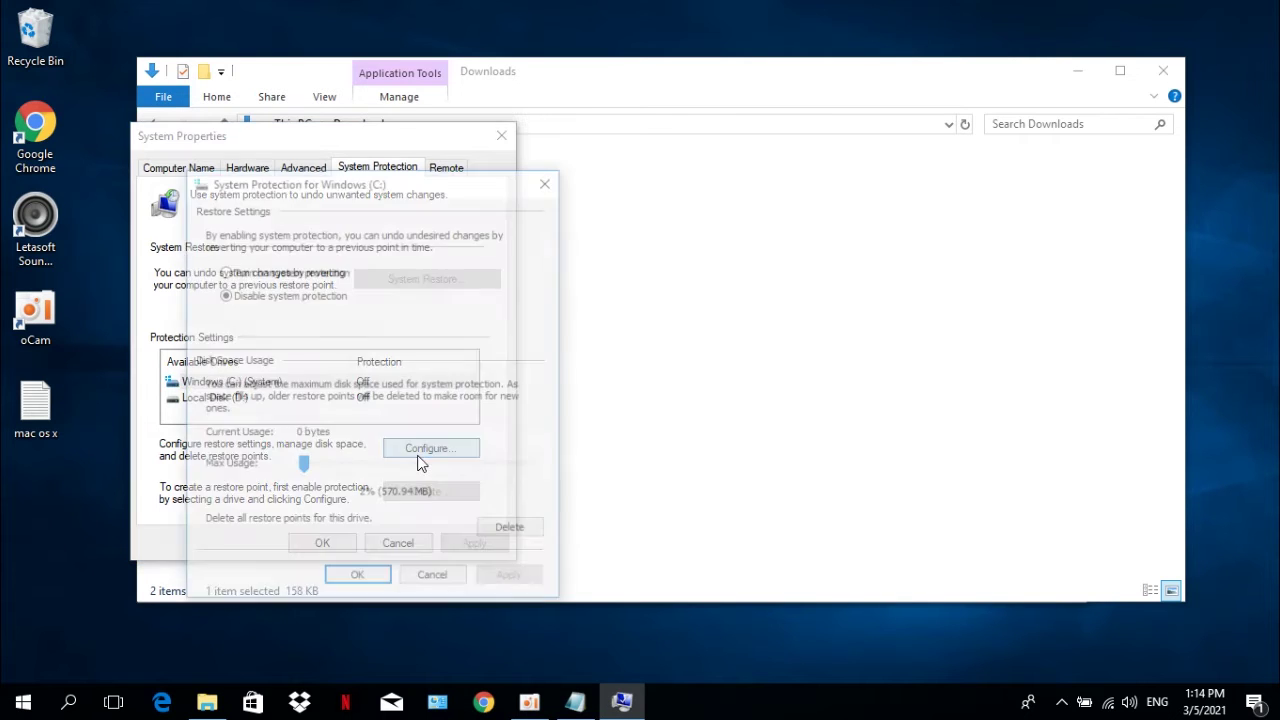
{"action": "left_click", "coordinate": [223, 272]}
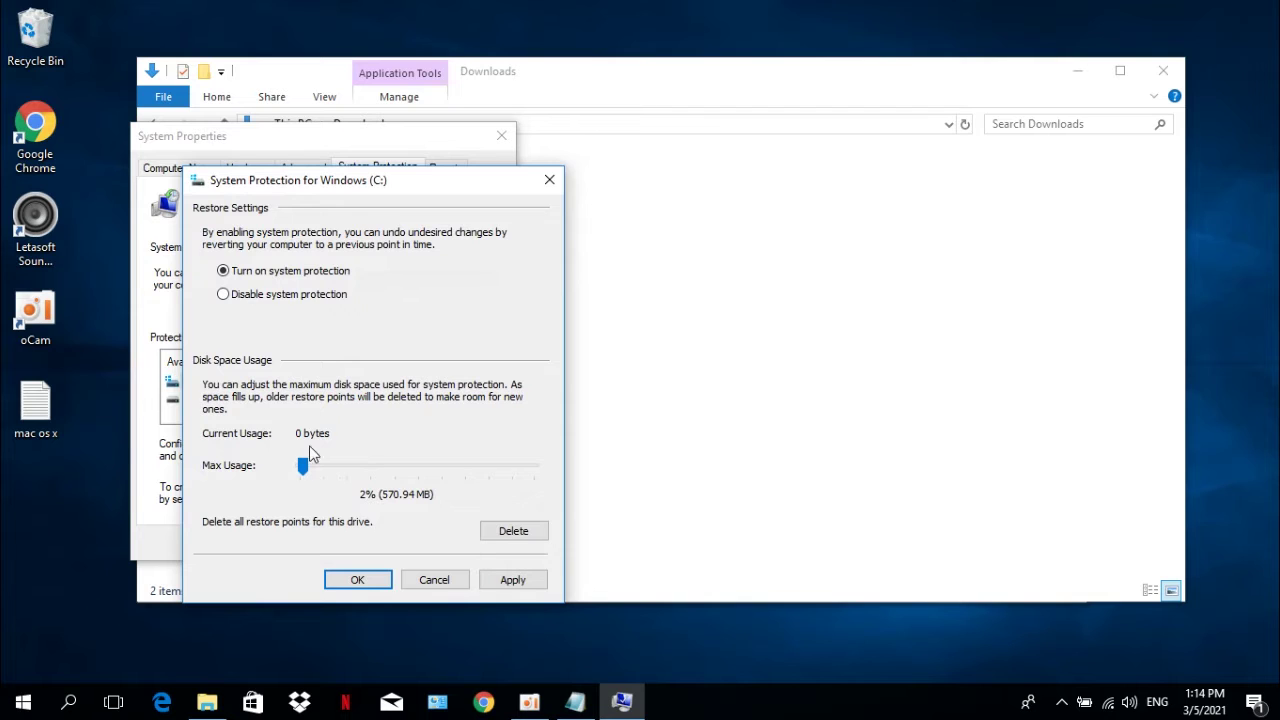
{"action": "left_click", "coordinate": [505, 582]}
{"action": "left_click", "coordinate": [420, 582]}
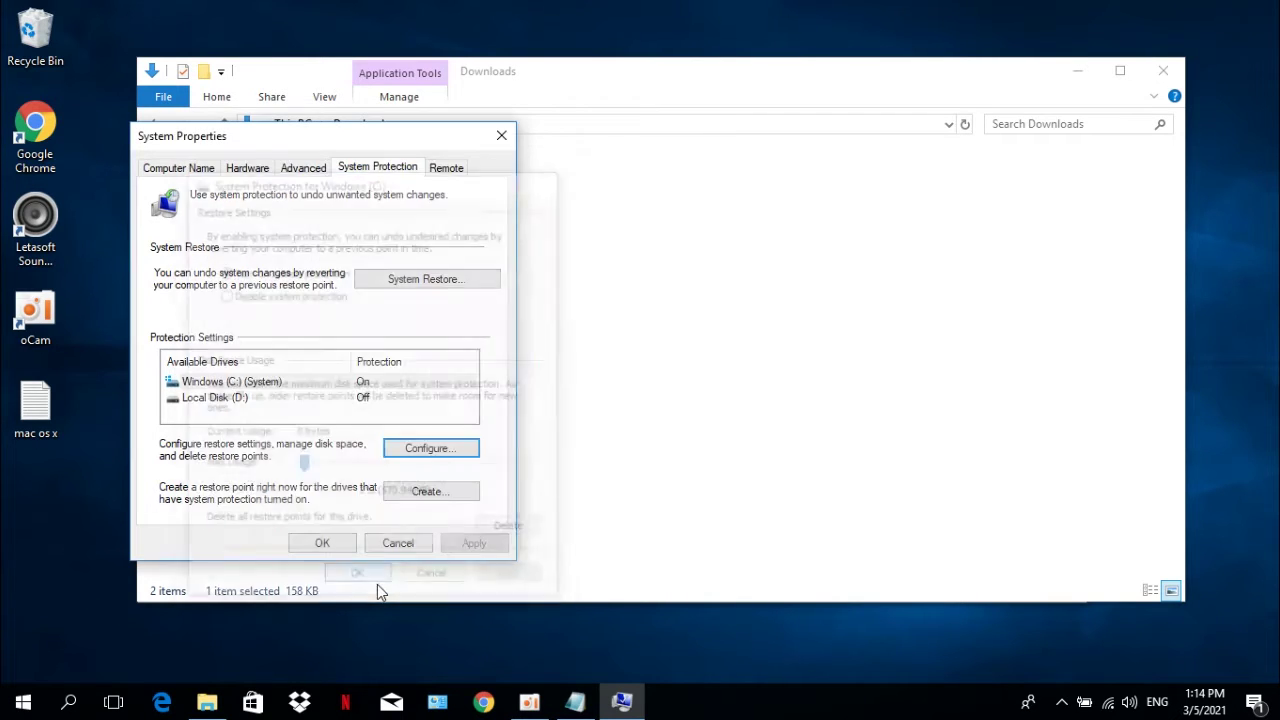
Create a restore point described as "windows 10" and close System Properties
{"action": "left_click", "coordinate": [424, 495]}
{"action": "type", "text": "windows 10"}
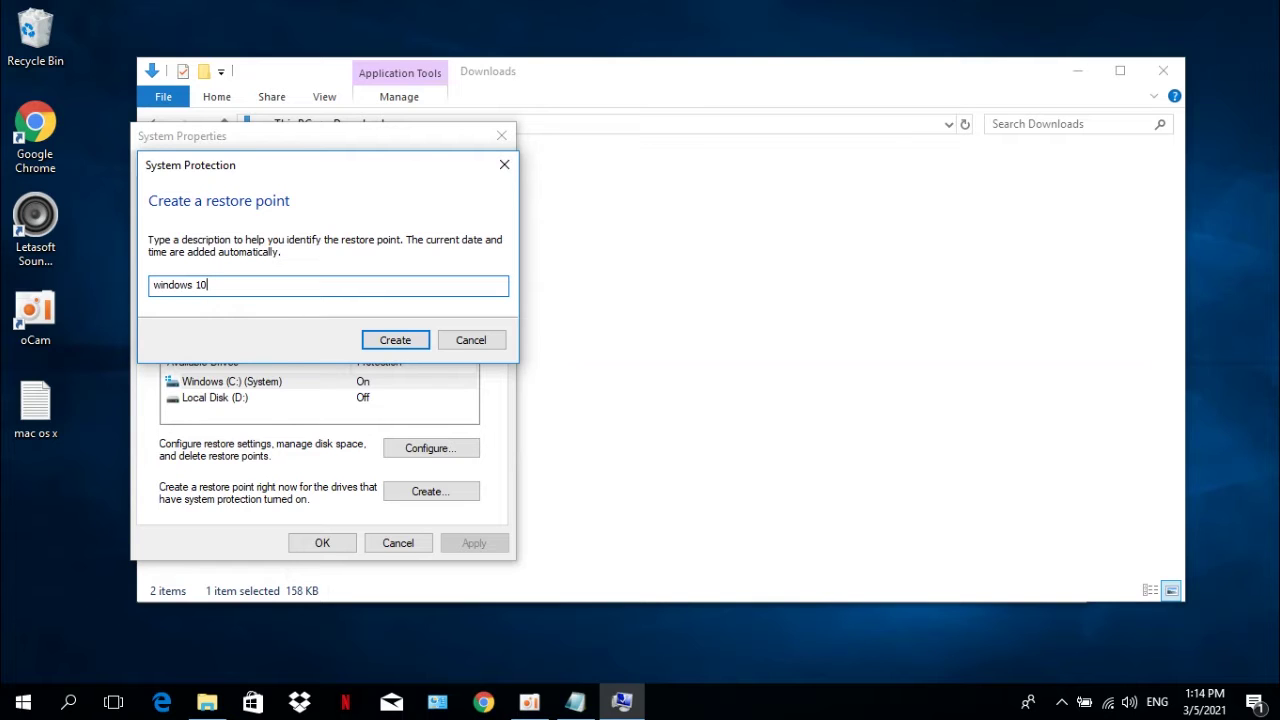
{"action": "left_click", "coordinate": [395, 340]}
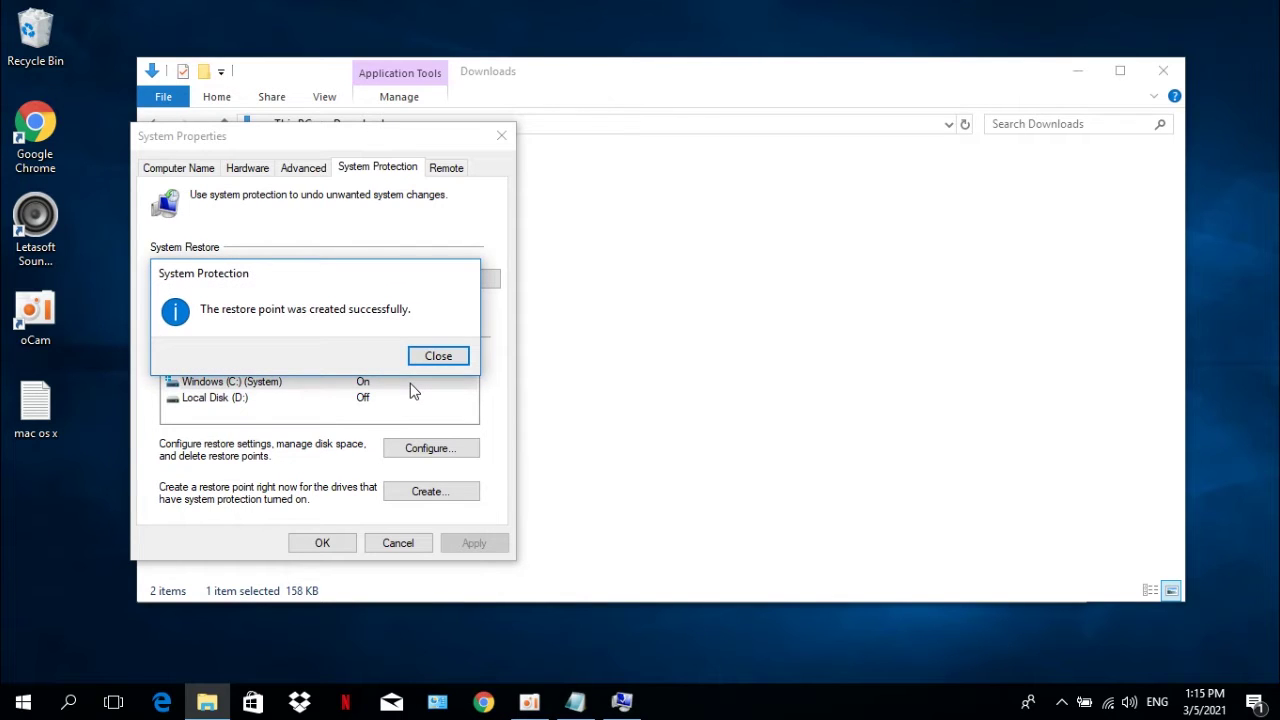
{"action": "left_click", "coordinate": [437, 356]}
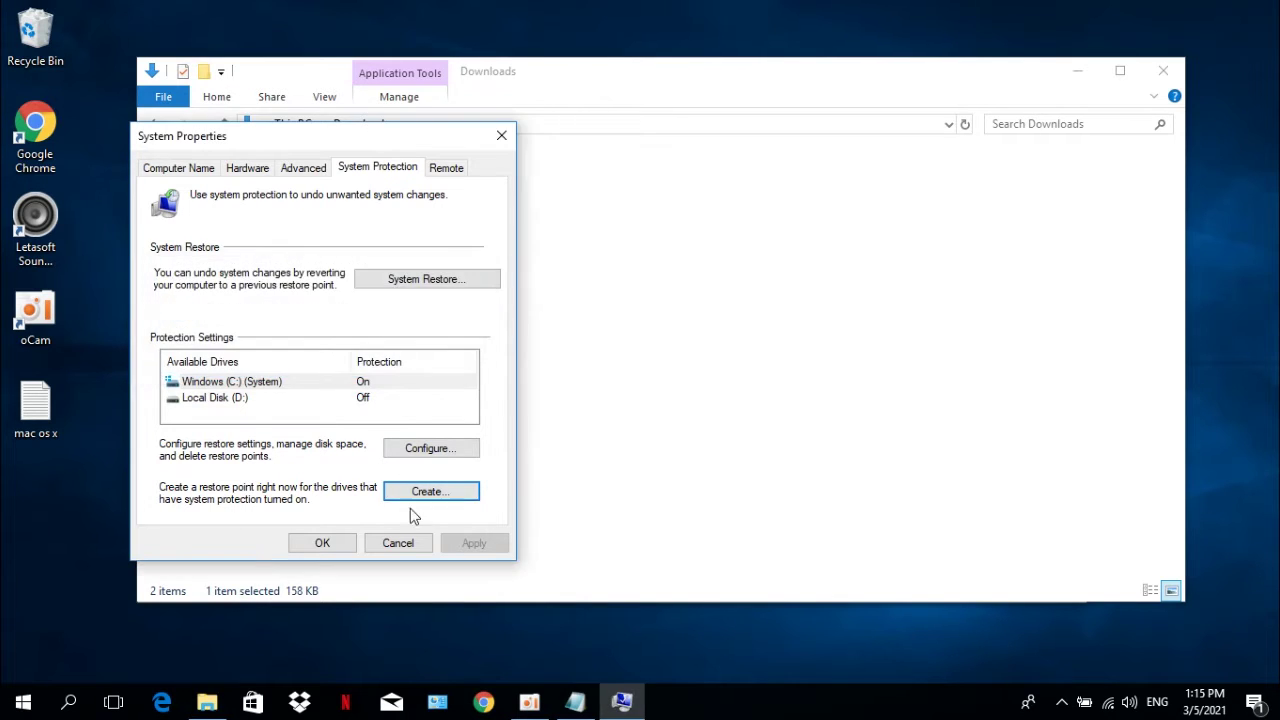
{"action": "left_click", "coordinate": [378, 547]}
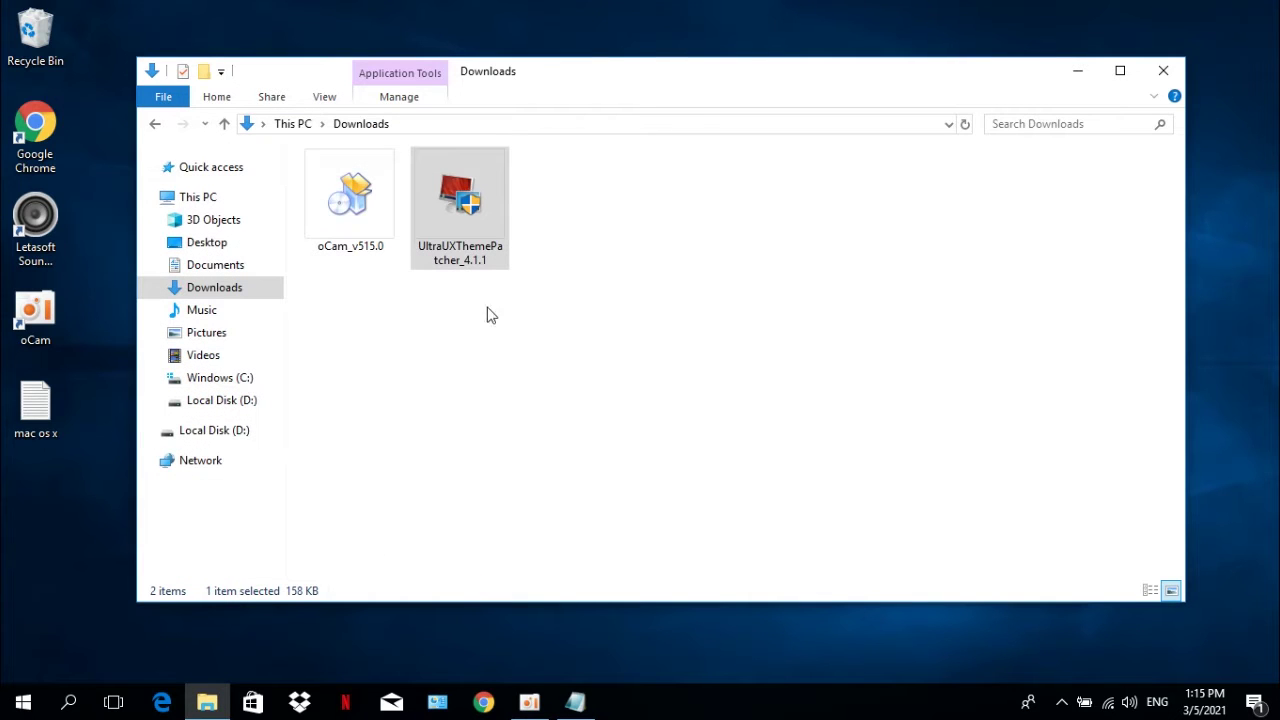
Close the Downloads folder and the mac os x note, and open the power options to restart the computer
{"action": "left_click", "coordinate": [1163, 70]}
{"action": "right_click", "coordinate": [796, 91]}
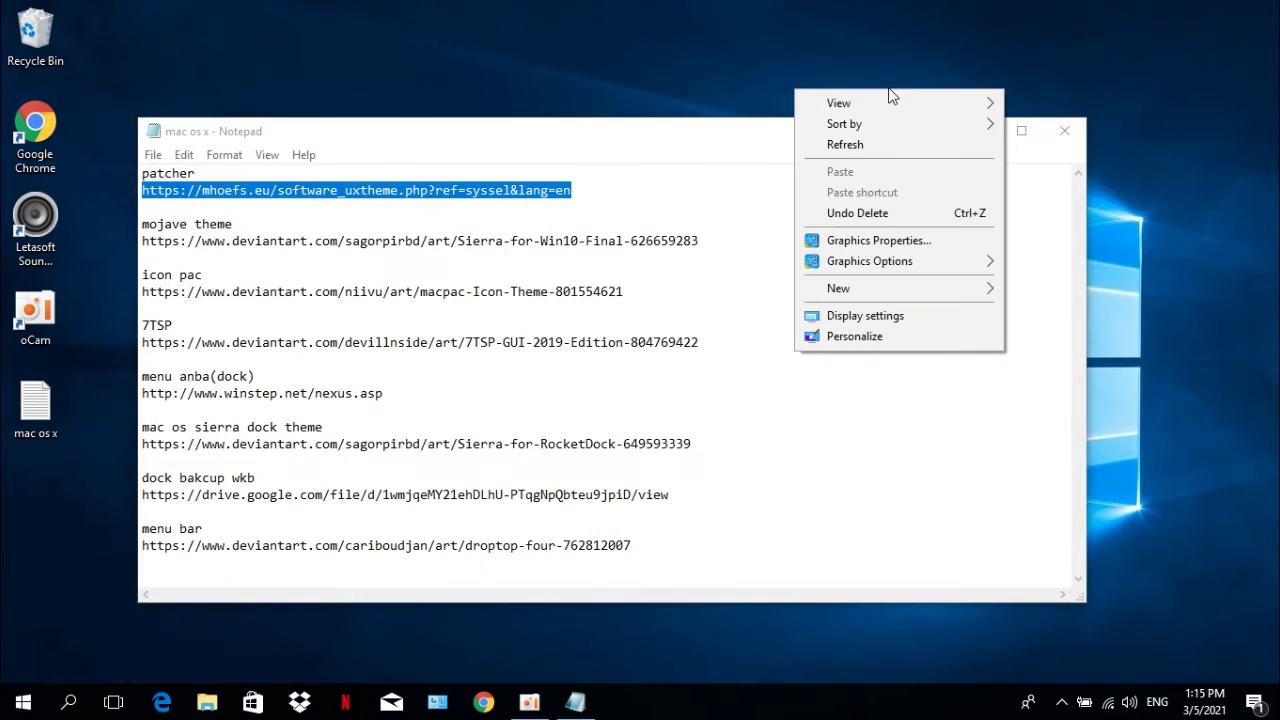
{"action": "left_click", "coordinate": [884, 146]}
{"action": "left_click", "coordinate": [1064, 131]}
{"action": "right_click", "coordinate": [799, 196]}
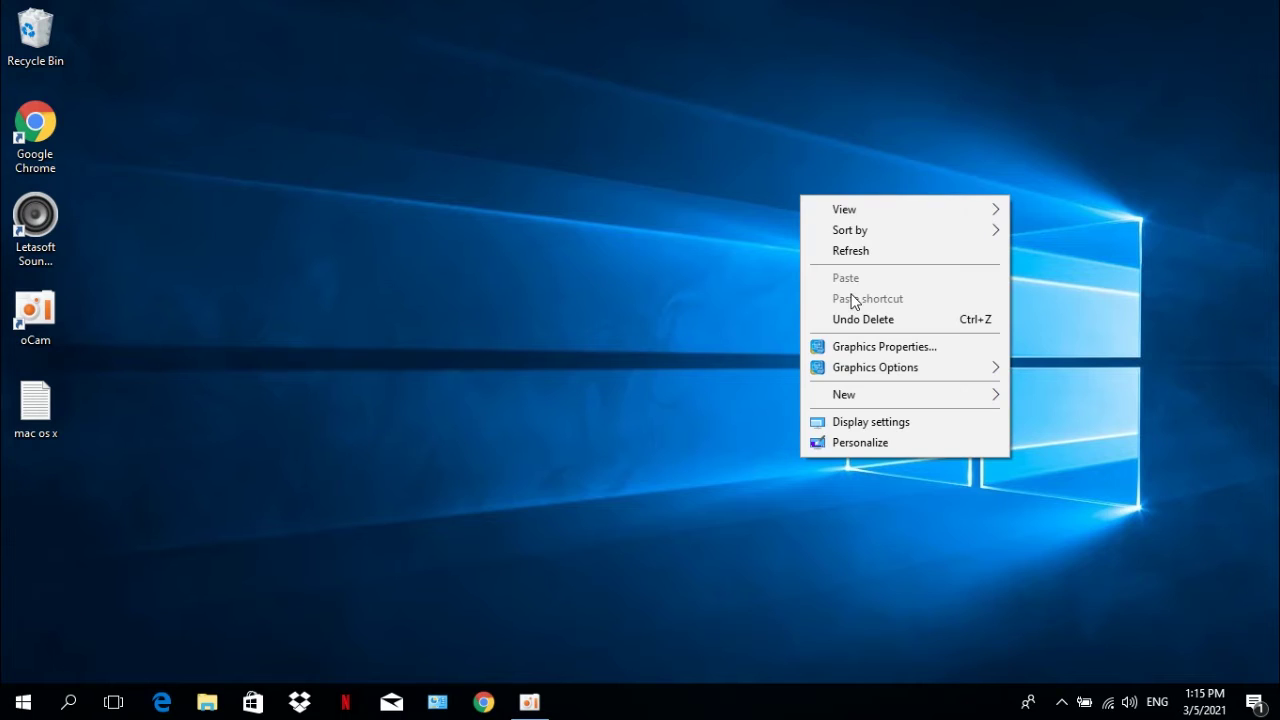
{"action": "left_click", "coordinate": [851, 251]}
{"action": "left_click", "coordinate": [23, 702]}
{"action": "left_click", "coordinate": [23, 660]}
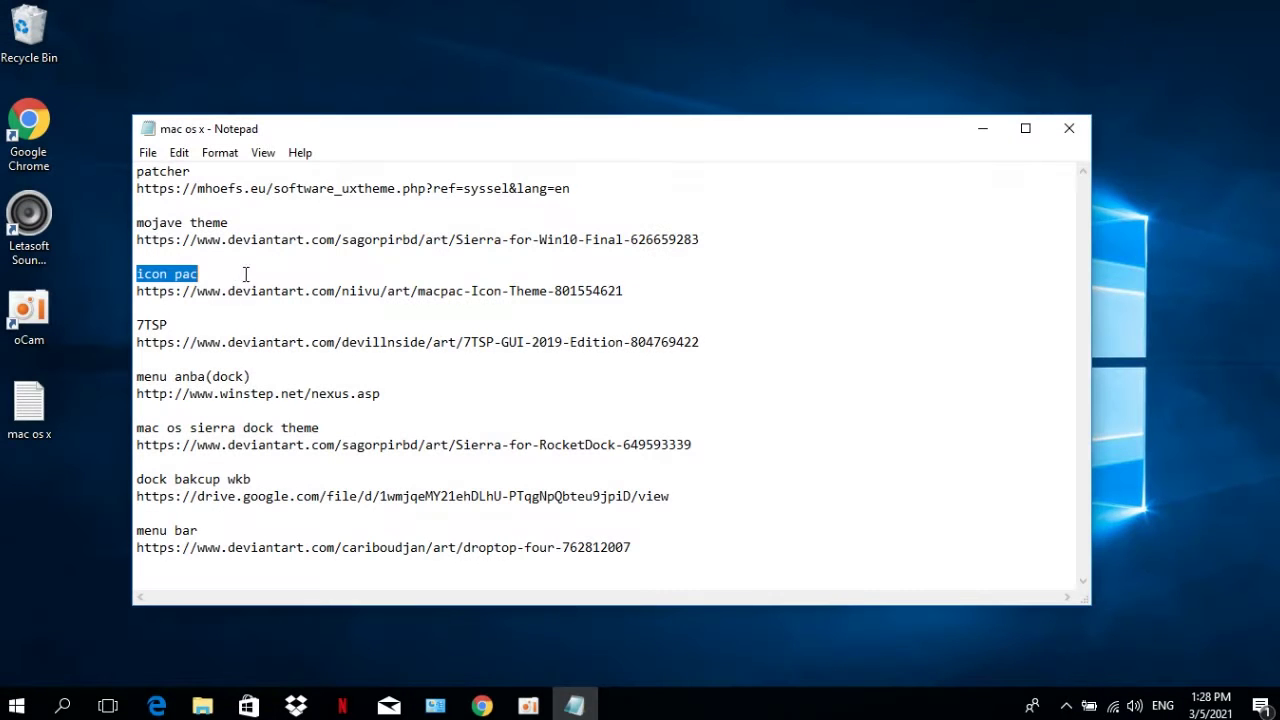
Copy the mojave theme link from the mac os x note and open its DeviantArt page in Chrome
{"action": "left_click", "coordinate": [174, 253]}
{"action": "left_click_drag", "start_coordinate": [174, 240], "coordinate": [700, 240]}
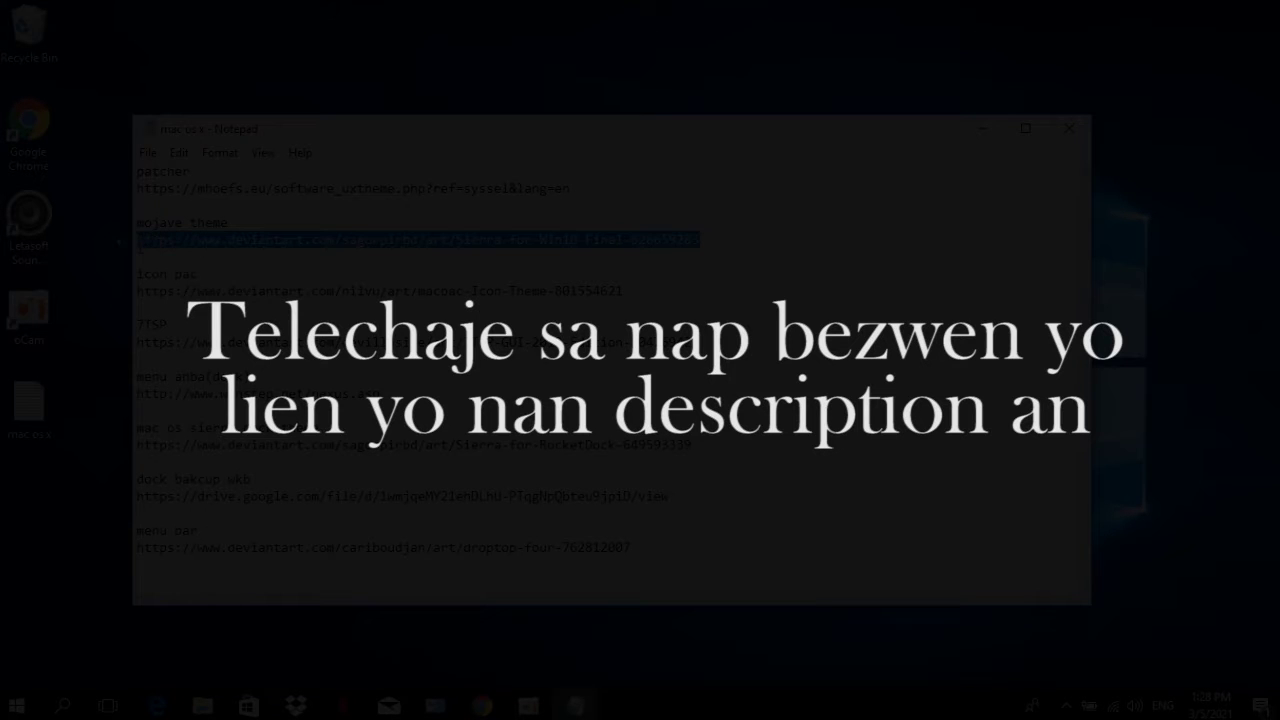
{"action": "right_click", "coordinate": [217, 241]}
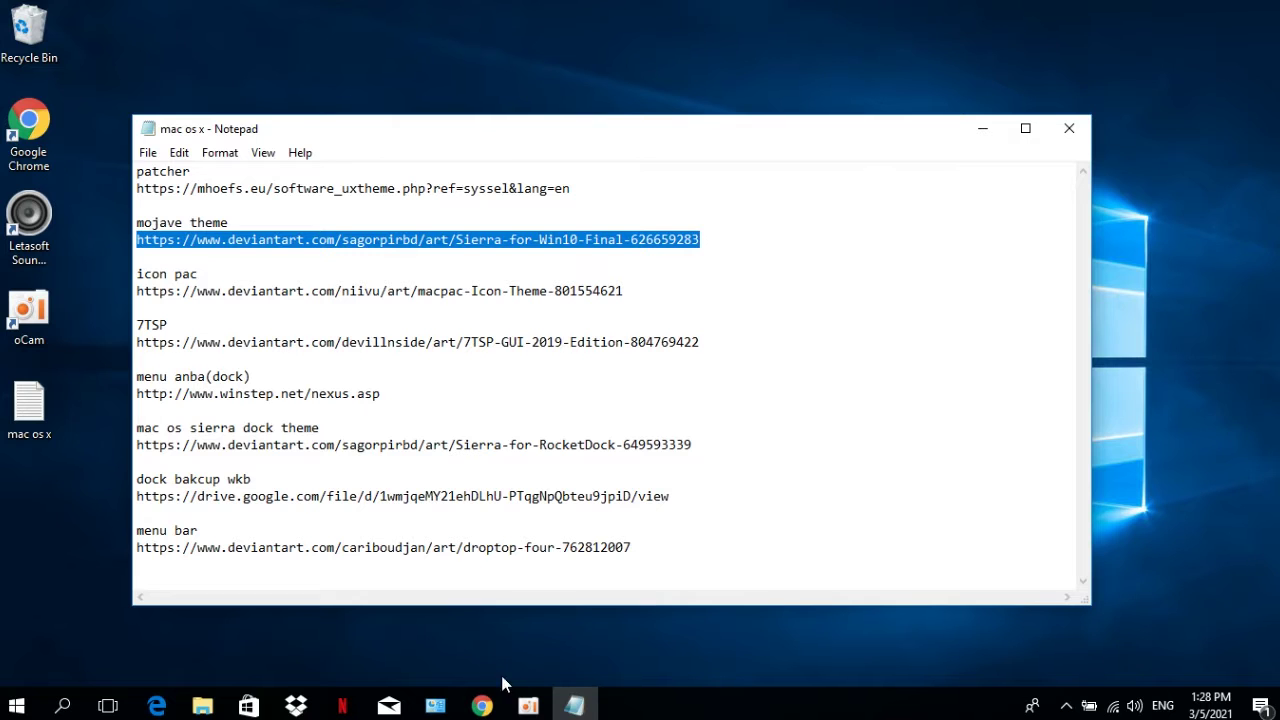
{"action": "left_click", "coordinate": [482, 706]}
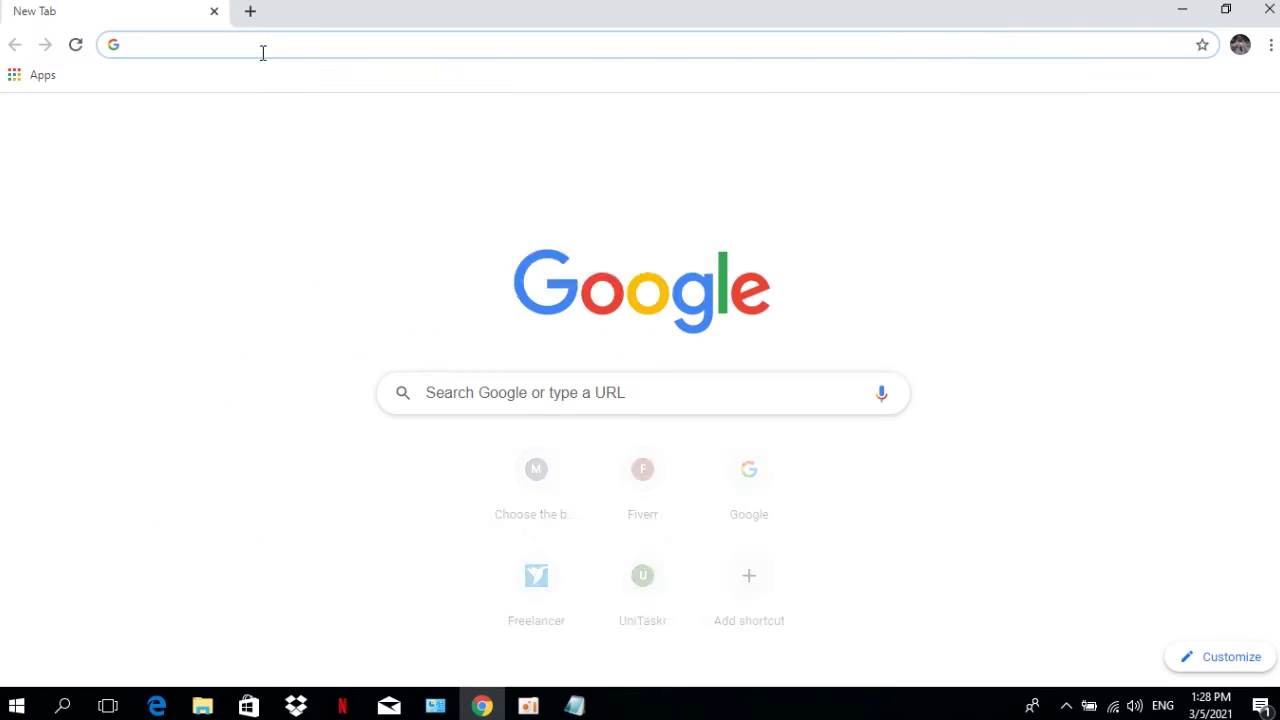
{"action": "right_click", "coordinate": [263, 48]}
{"action": "left_click", "coordinate": [320, 141]}
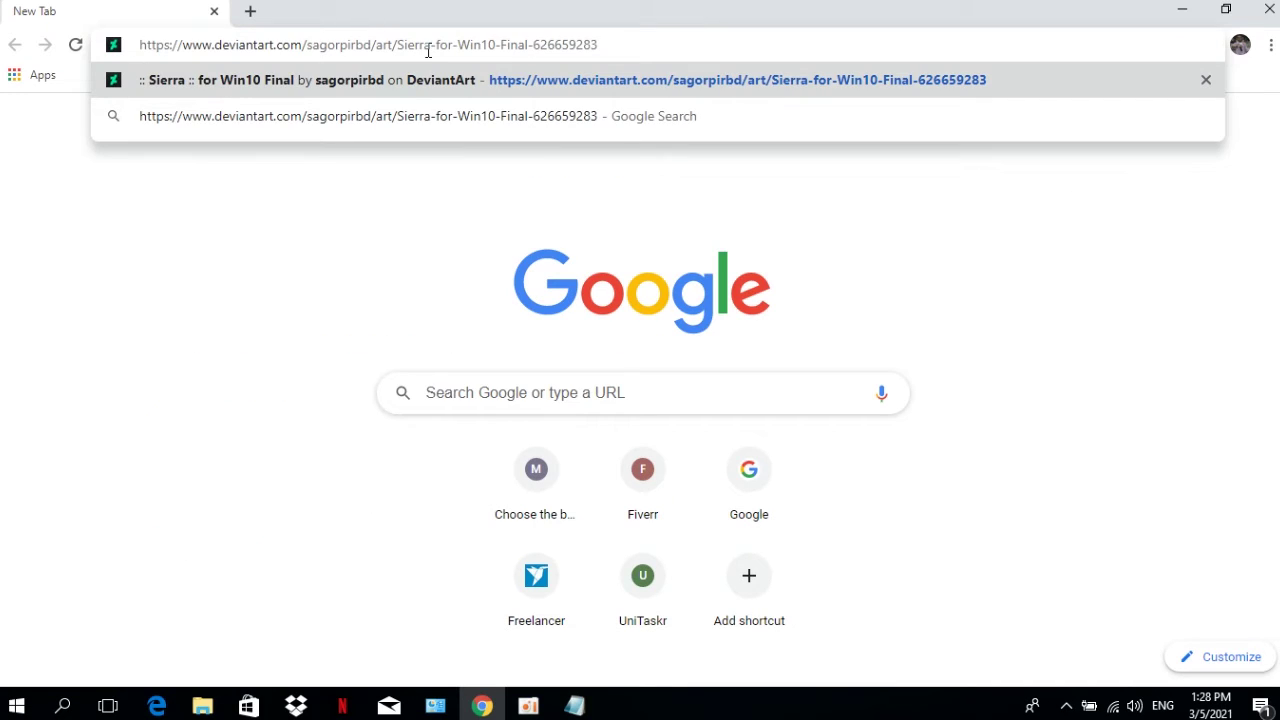
{"action": "key", "text": "Return"}
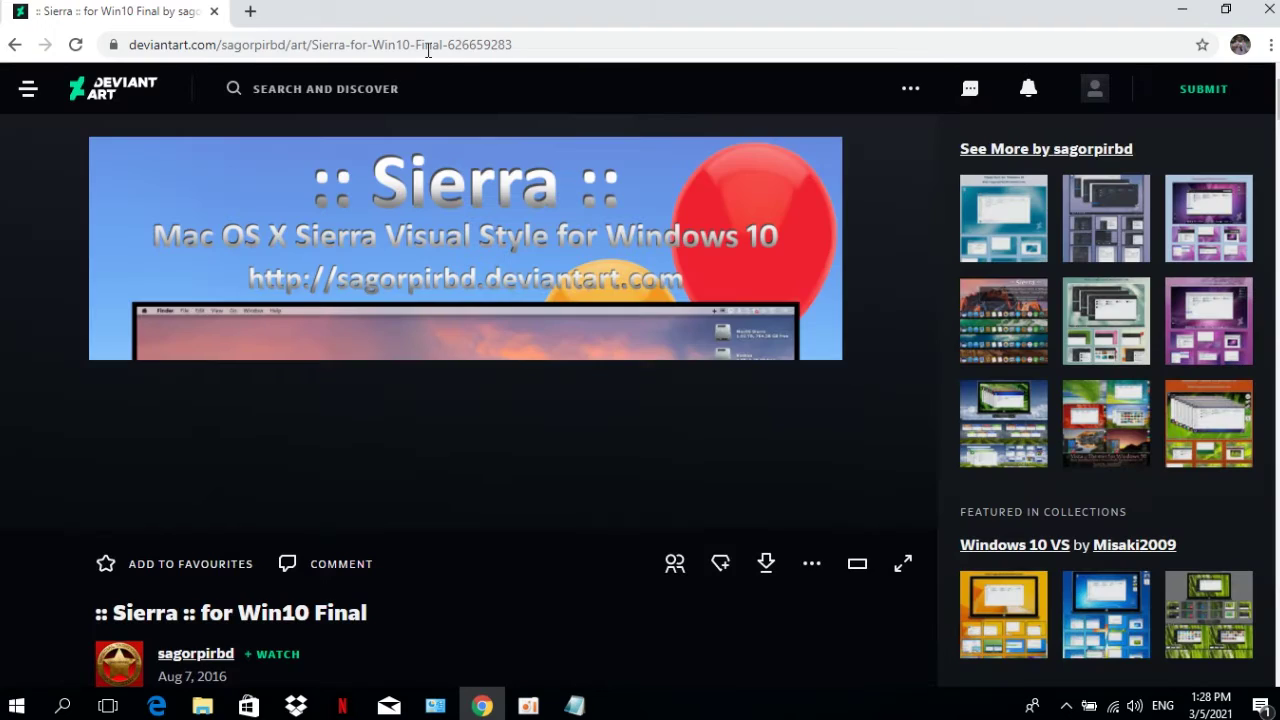
{"action": "mouse_move", "coordinate": [1097, 100]}
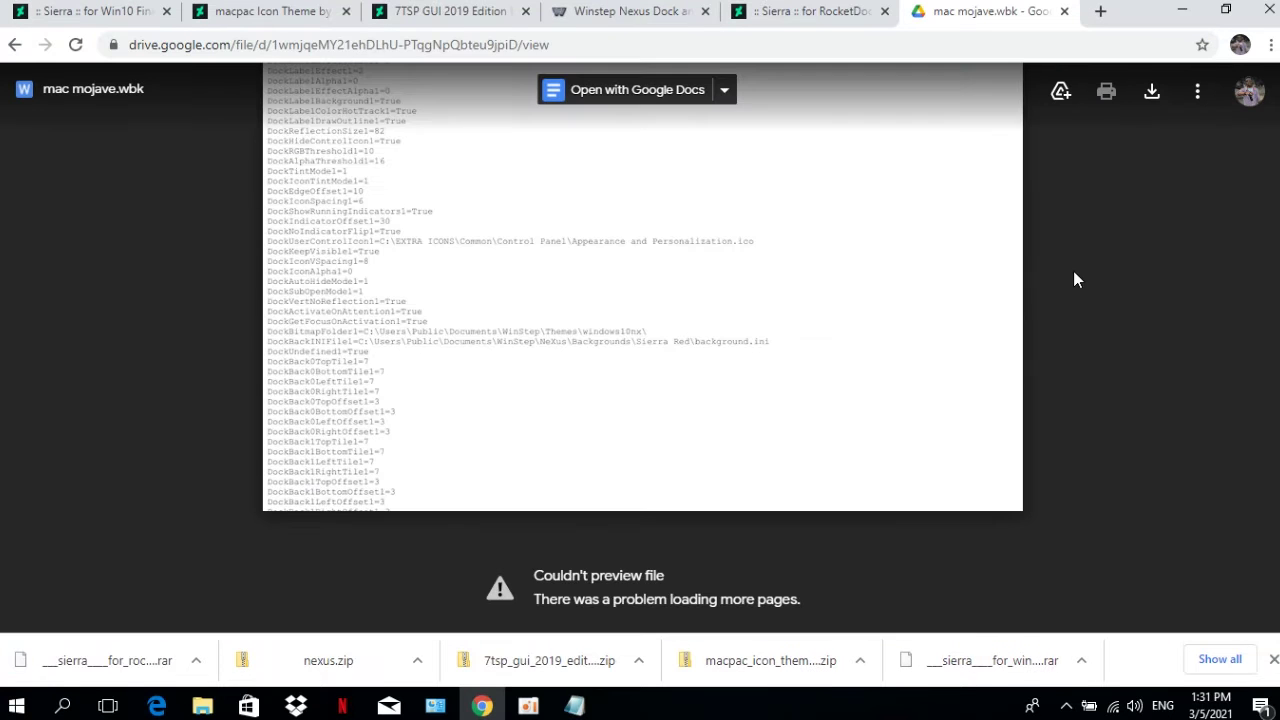
Download the mac mojave.wbk dock backup, plus droptop four from the menu bar link in the mac os x note
{"action": "left_click", "coordinate": [1152, 92]}
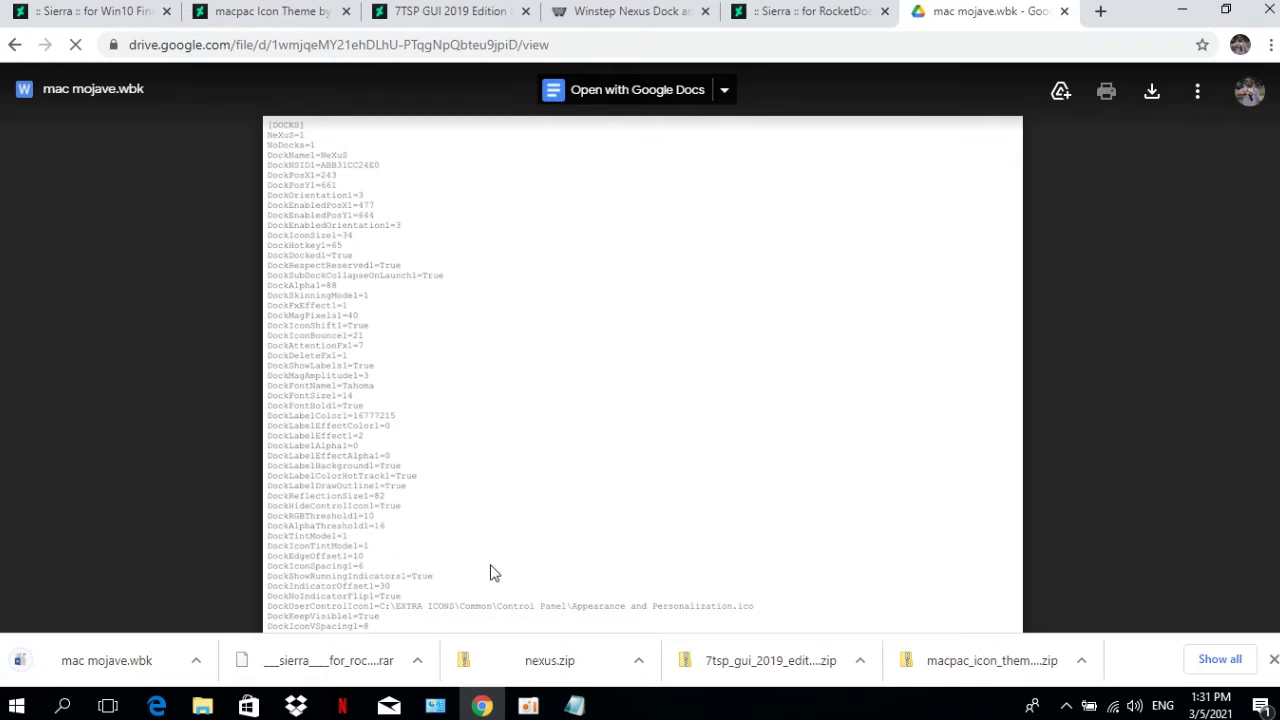
{"action": "key", "text": "alt+Tab"}
{"action": "left_click_drag", "start_coordinate": [628, 551], "coordinate": [136, 548]}
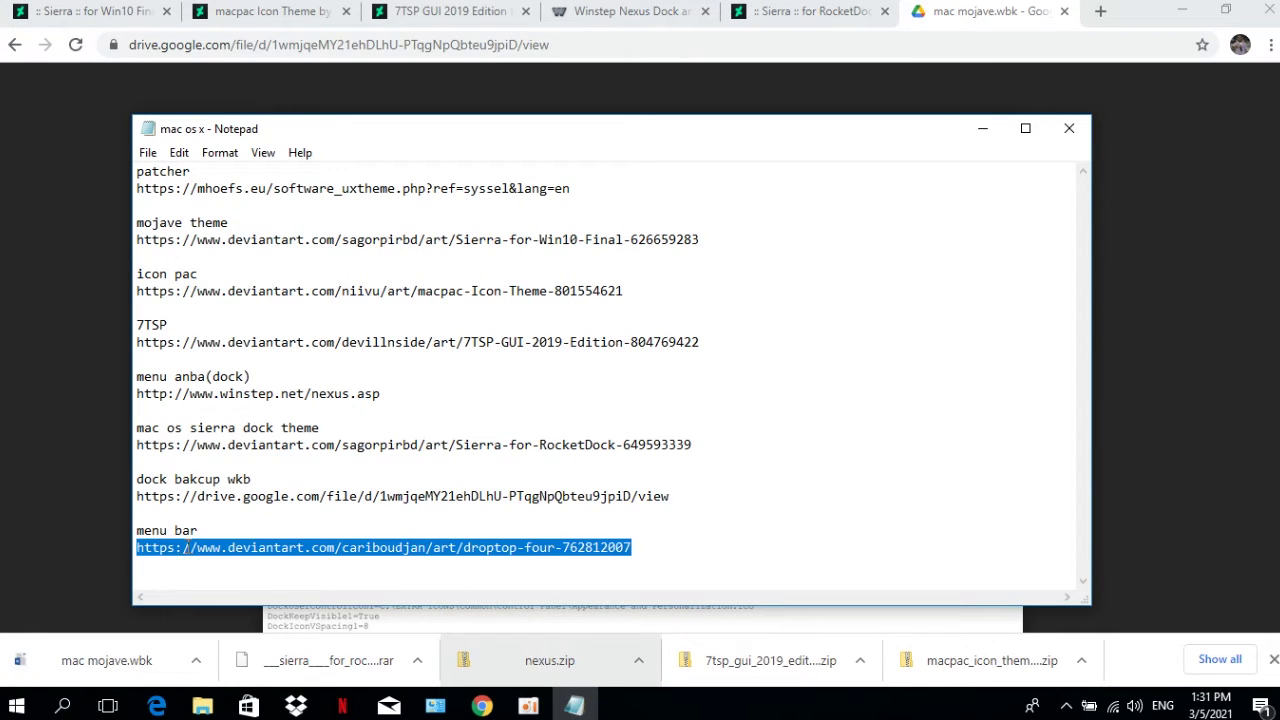
{"action": "right_click", "coordinate": [185, 548]}
{"action": "left_click", "coordinate": [269, 348]}
{"action": "left_click", "coordinate": [1100, 11]}
{"action": "key", "text": "ctrl+v"}
{"action": "key", "text": "Return"}
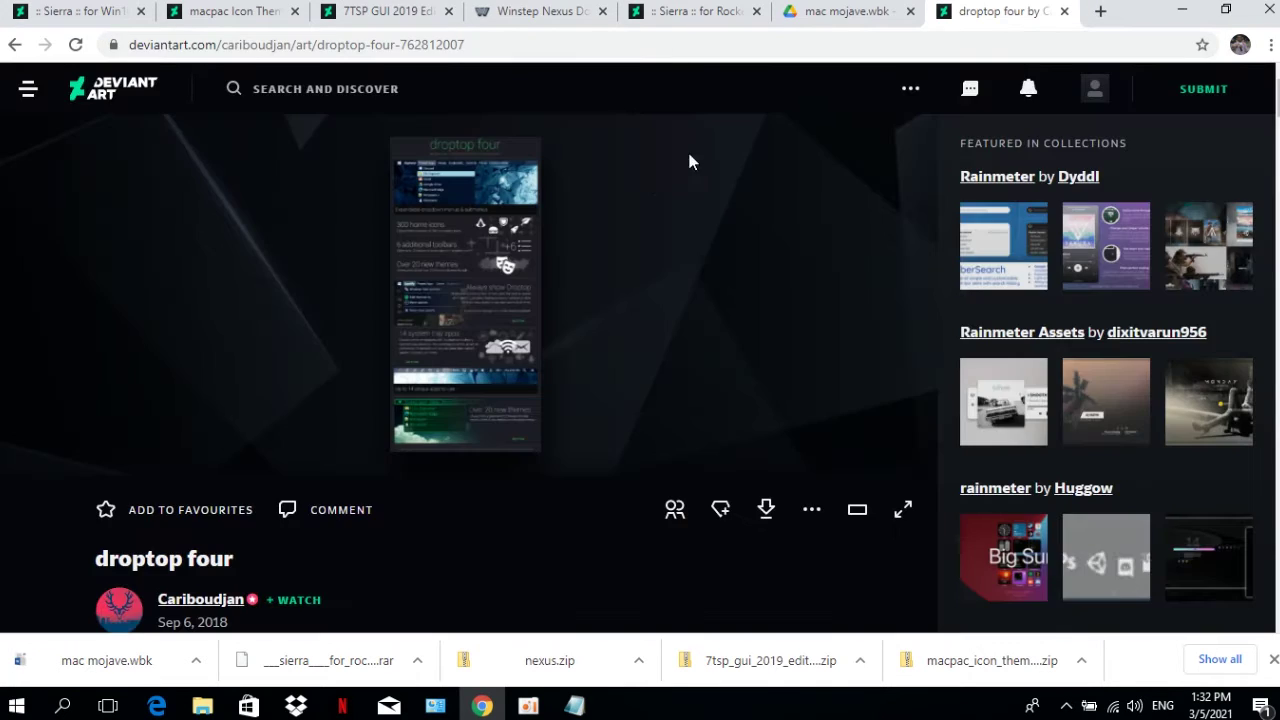
{"action": "left_click", "coordinate": [767, 511]}
Create a mac os folder in Downloads and move the droptop four, mac mojave and nexus files into it
{"action": "key", "text": "alt+Tab"}
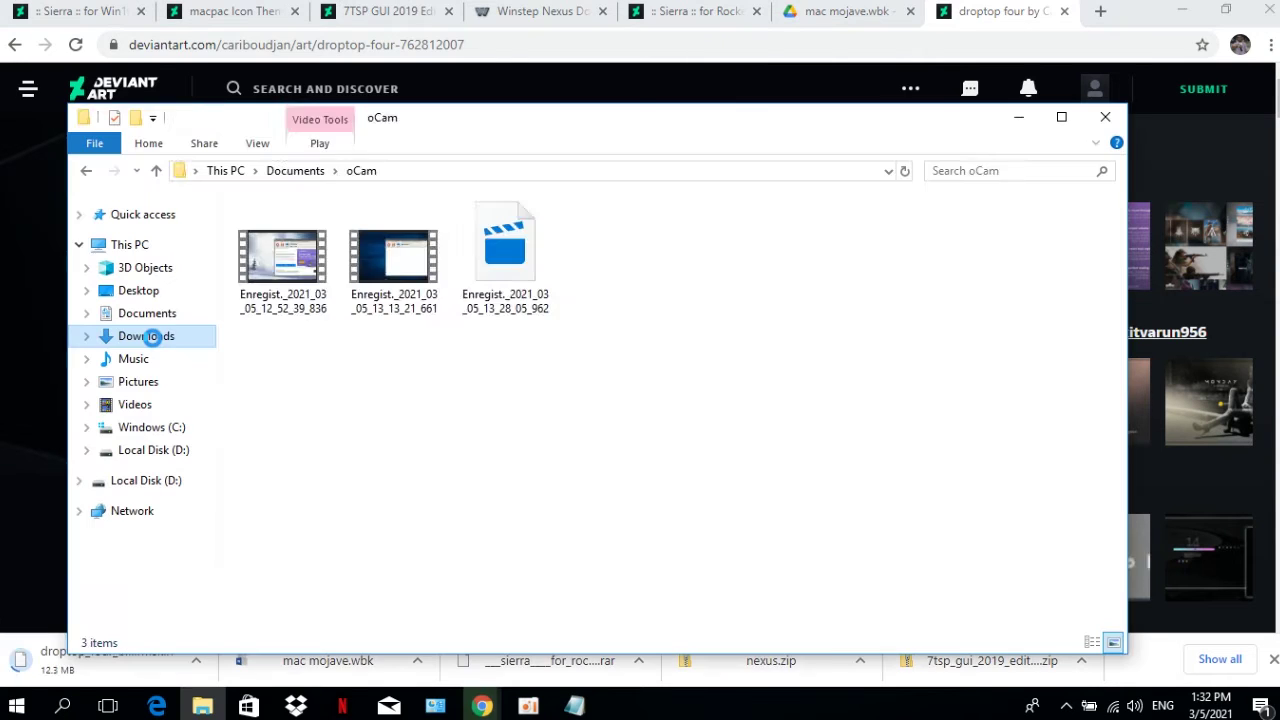
{"action": "right_click", "coordinate": [636, 432]}
{"action": "left_click", "coordinate": [700, 318]}
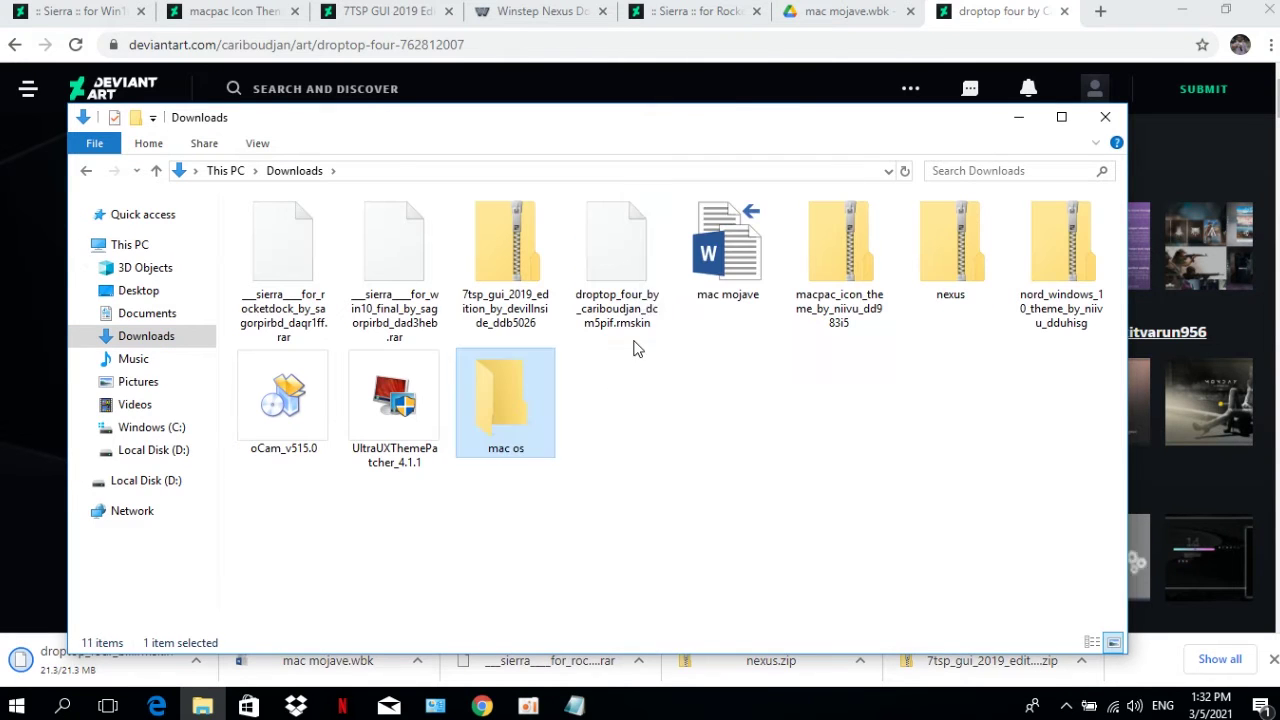
{"action": "left_click", "coordinate": [612, 255]}
{"action": "left_click_drag", "start_coordinate": [618, 252], "coordinate": [386, 406]}
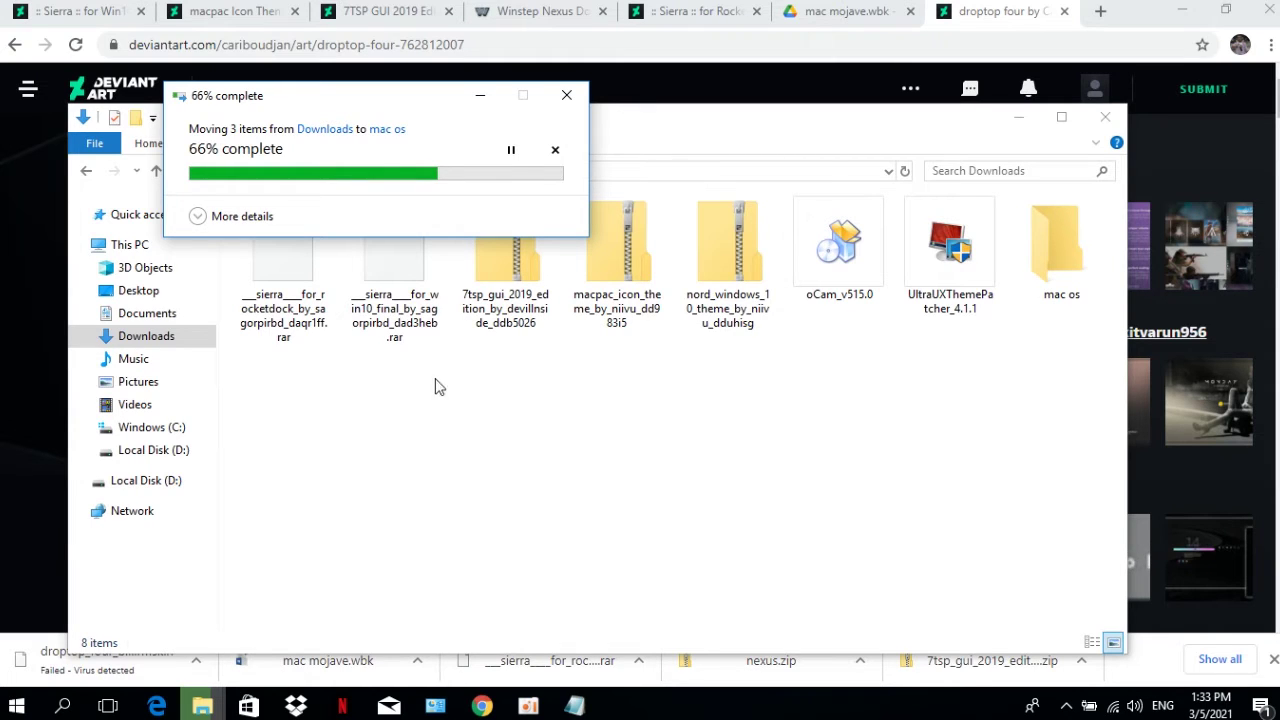
{"action": "left_click", "coordinate": [566, 96]}
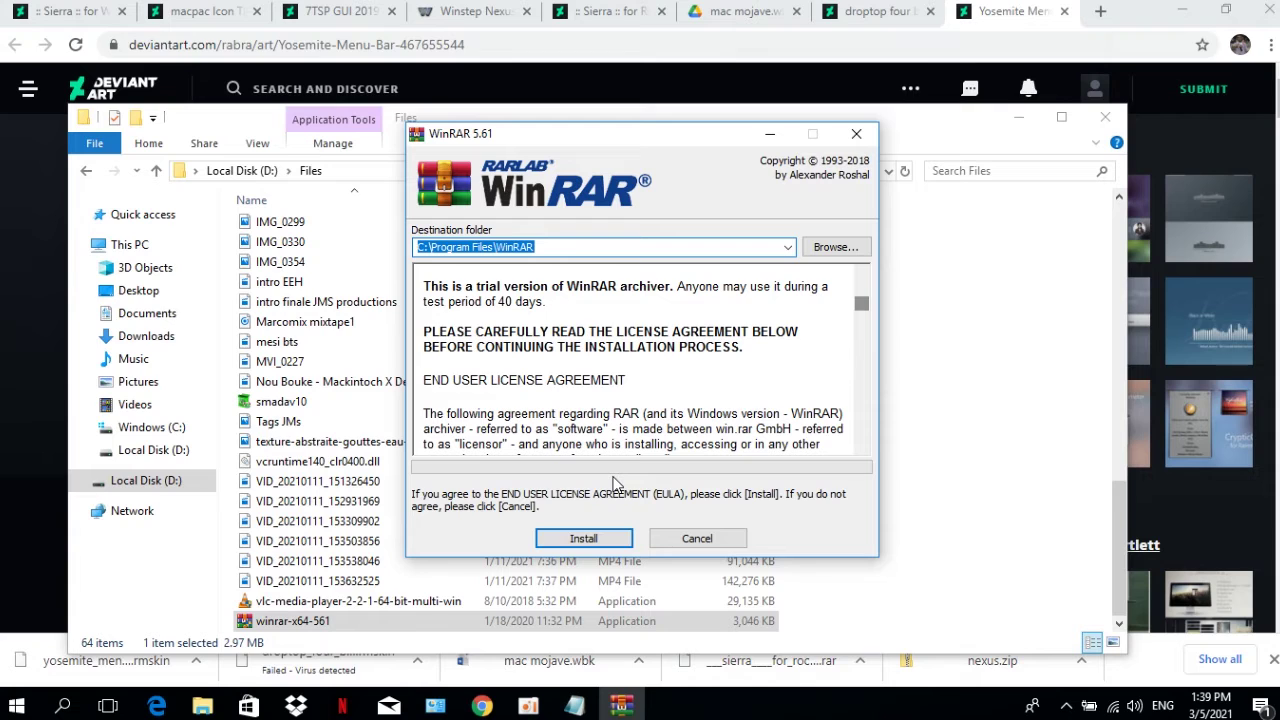
Install WinRAR 5.61 in C:\Program Files\WinRAR with the default file associations and shell integration
{"action": "left_click", "coordinate": [612, 532]}
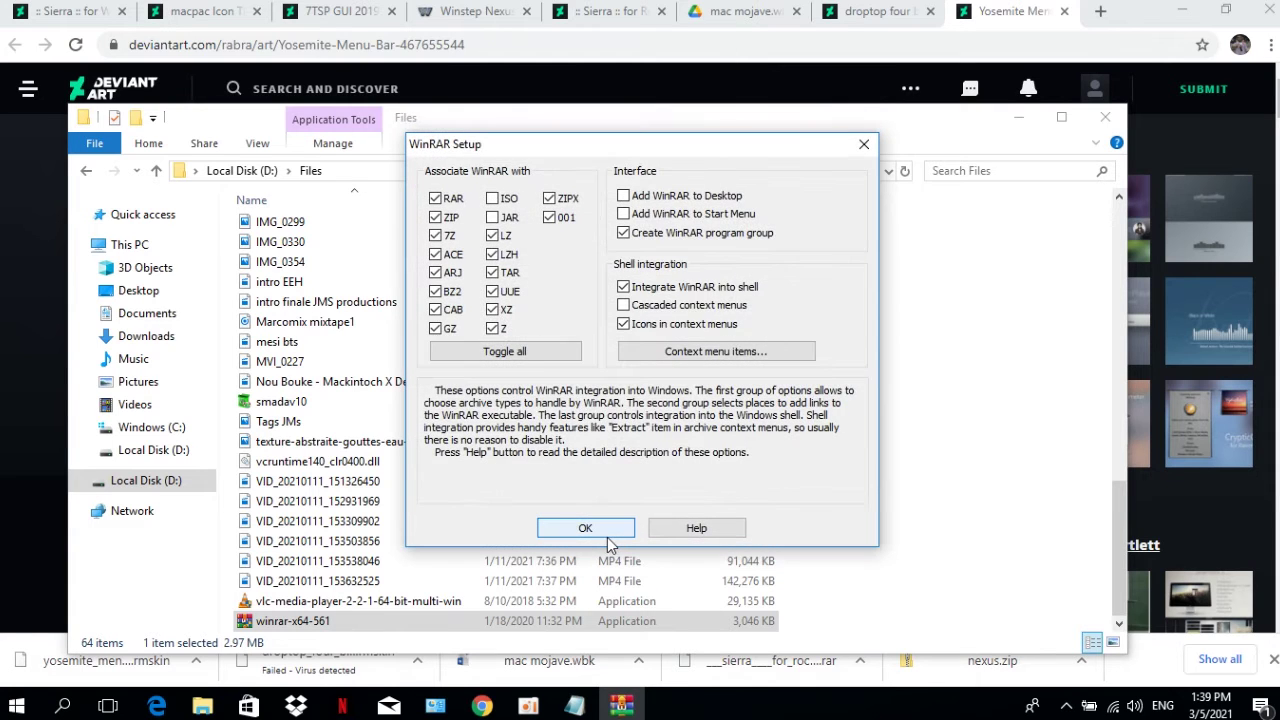
{"action": "left_click", "coordinate": [610, 540]}
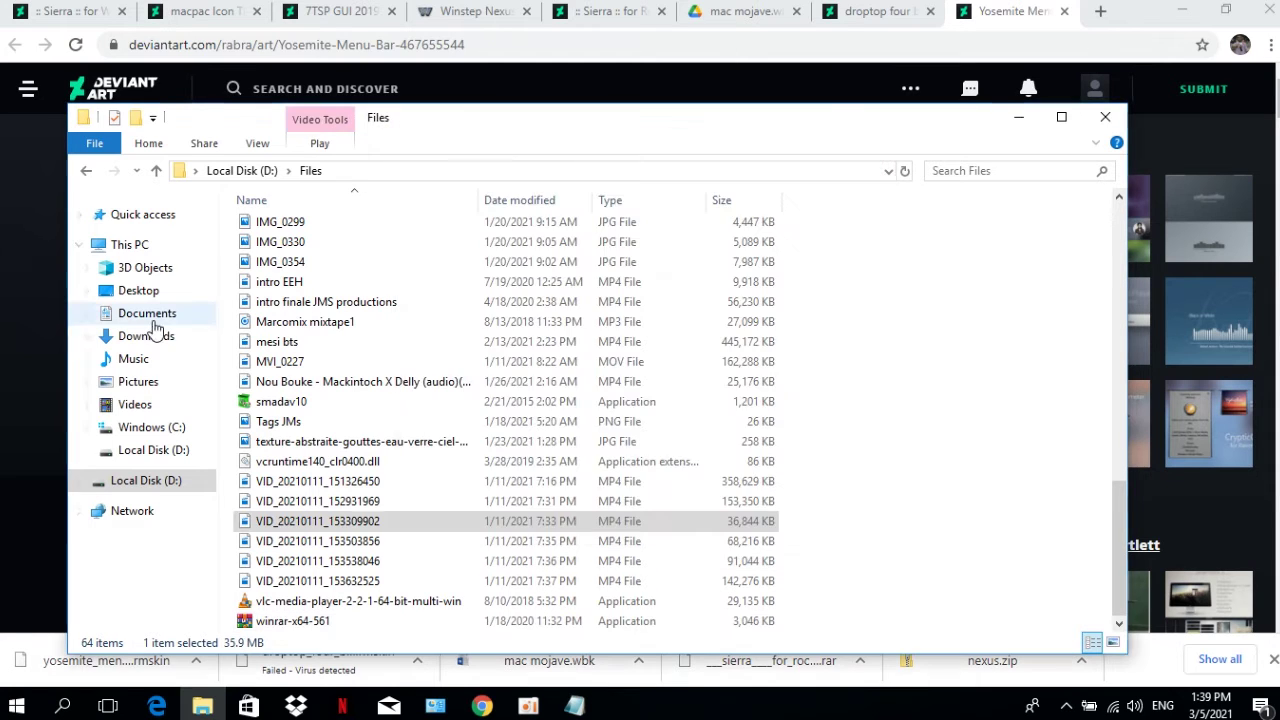
Move the two Sierra archives, the 7TSP and macpac icon archives and the Yosemite menu bar skin into the mac os folder in Downloads
{"action": "left_click", "coordinate": [148, 336]}
{"action": "left_click_drag", "start_coordinate": [738, 397], "coordinate": [425, 245]}
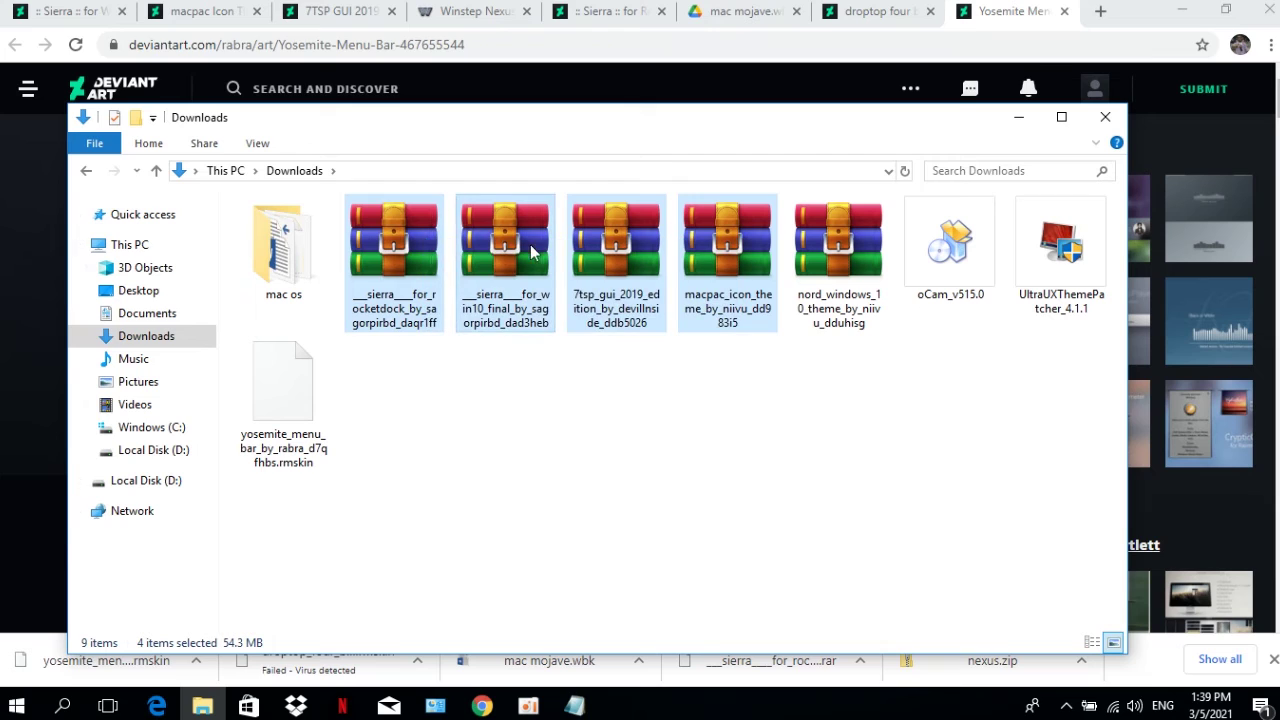
{"action": "left_click_drag", "start_coordinate": [532, 248], "coordinate": [296, 265]}
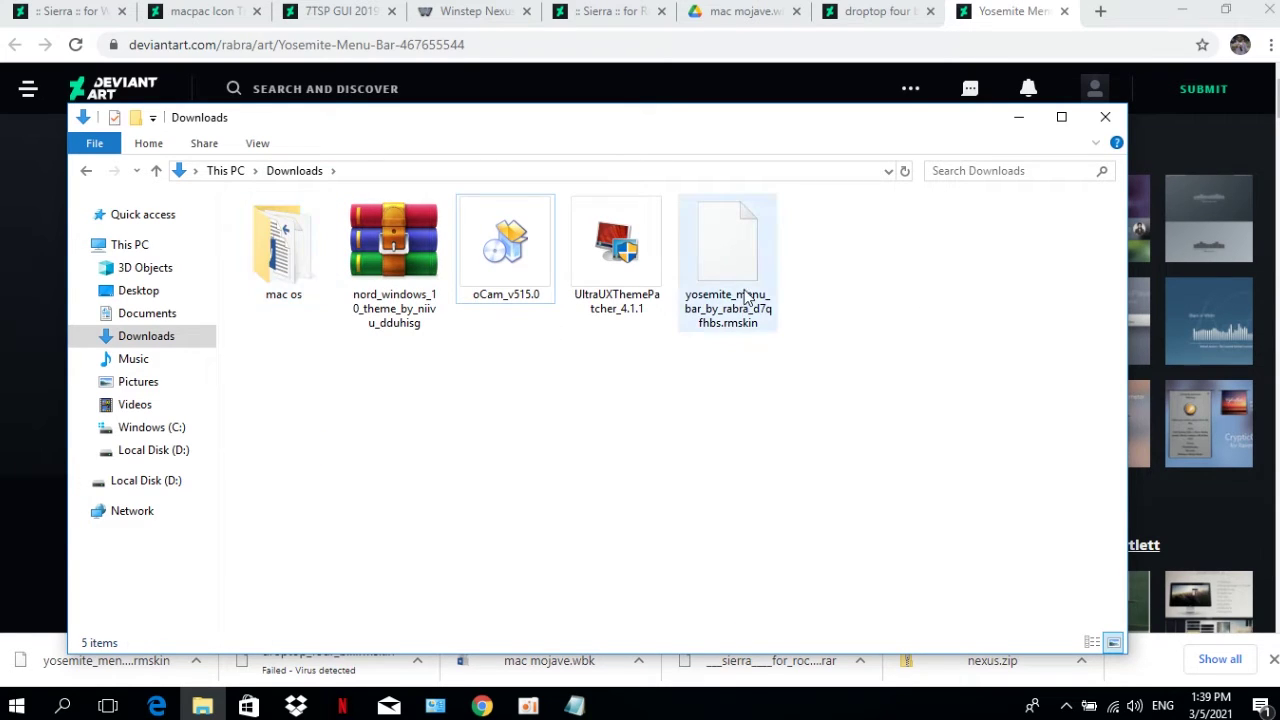
{"action": "left_click_drag", "start_coordinate": [743, 292], "coordinate": [286, 262]}
{"action": "right_click", "coordinate": [362, 398]}
{"action": "left_click", "coordinate": [434, 471]}
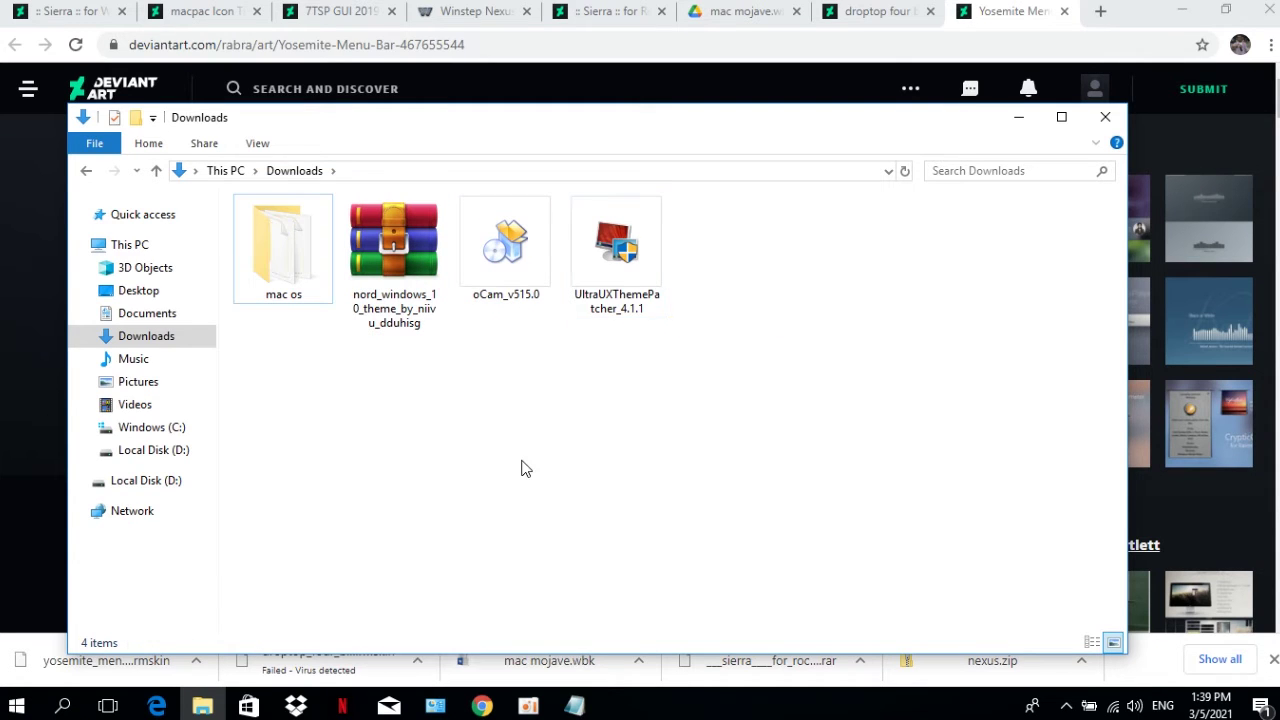
Show the mac os folder's files as large thumbnails and extract the Sierra for Win10 archive into its own subfolder
{"action": "key", "text": "alt+Tab"}
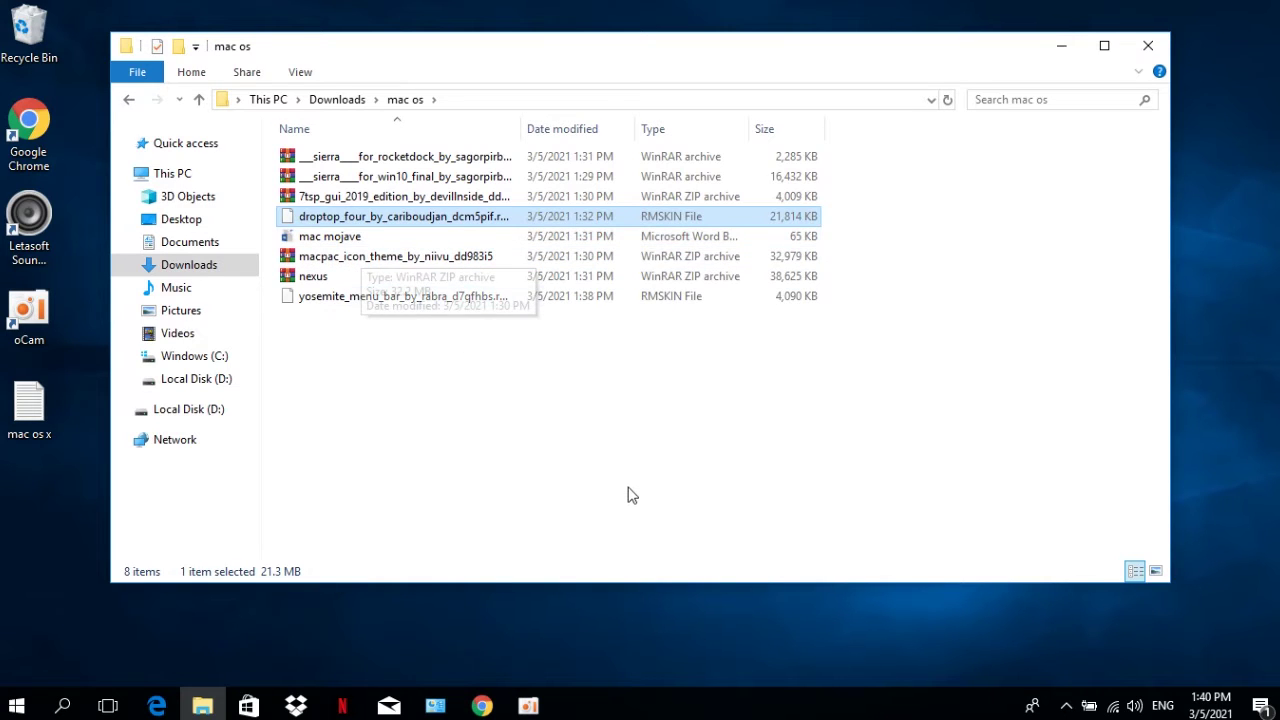
{"action": "right_click", "coordinate": [627, 484]}
{"action": "left_click", "coordinate": [1050, 562]}
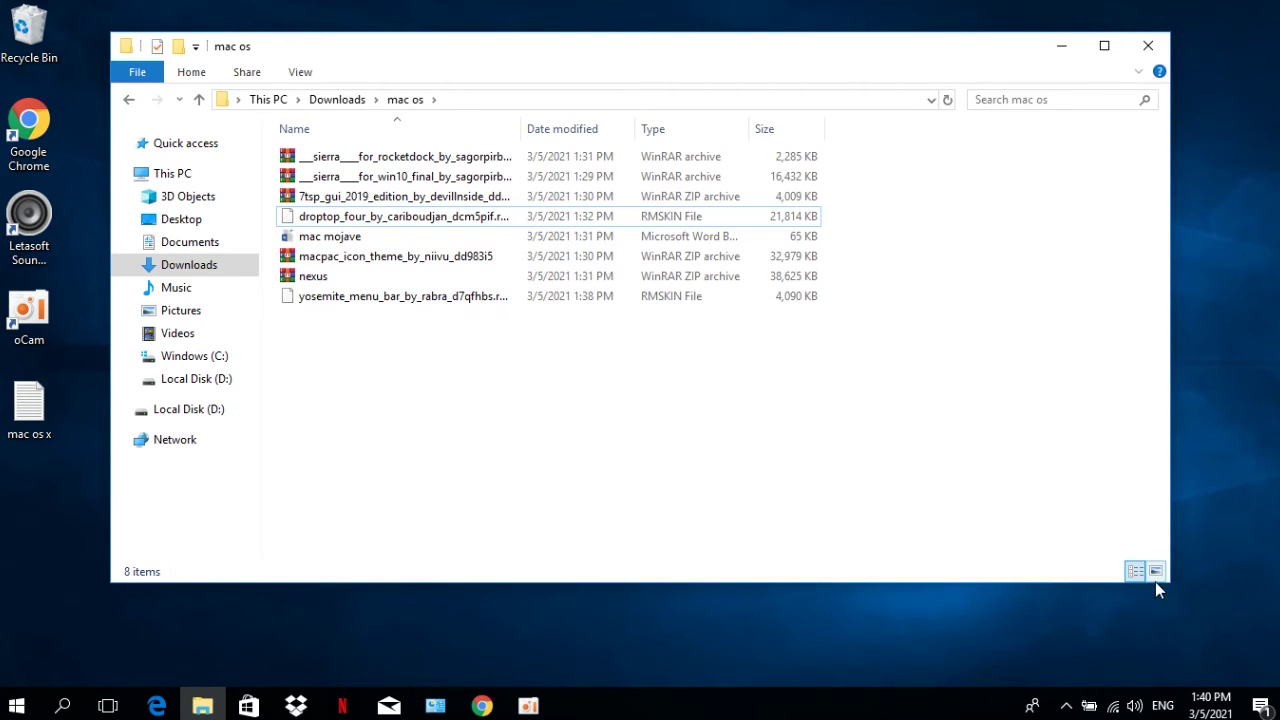
{"action": "left_click", "coordinate": [1155, 571]}
{"action": "left_click", "coordinate": [450, 238]}
{"action": "right_click", "coordinate": [453, 241]}
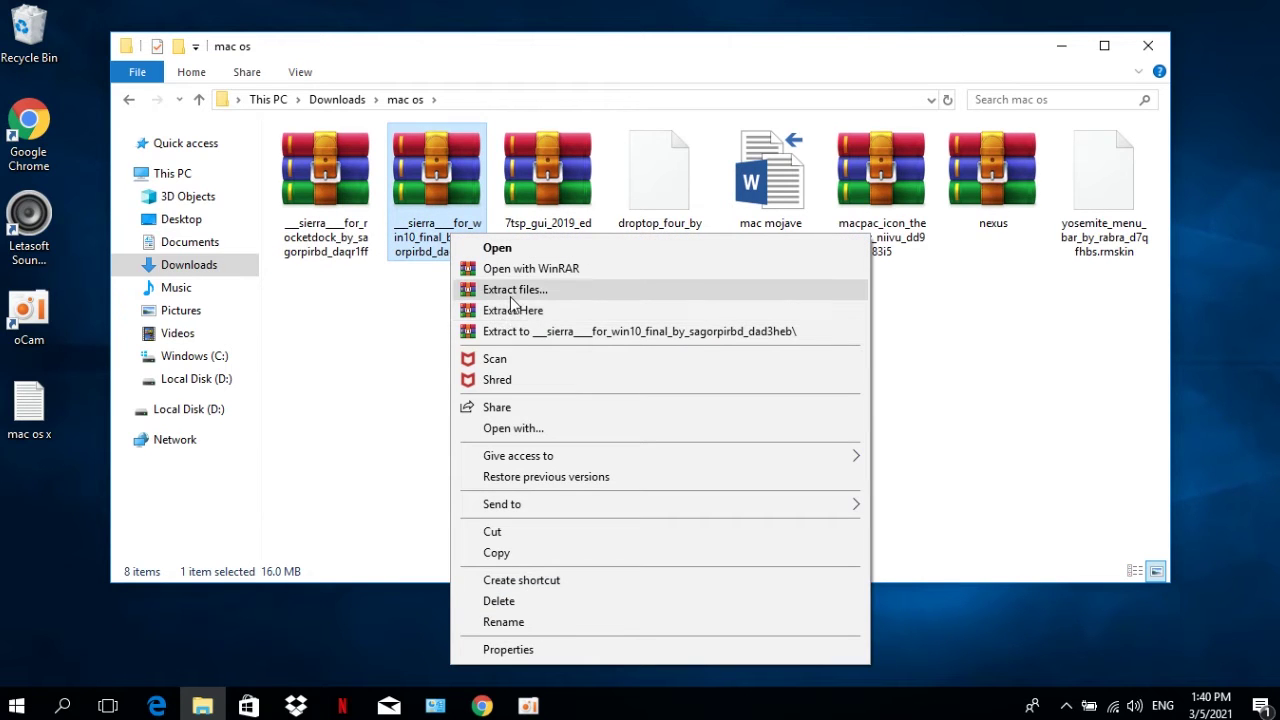
{"action": "left_click", "coordinate": [511, 299]}
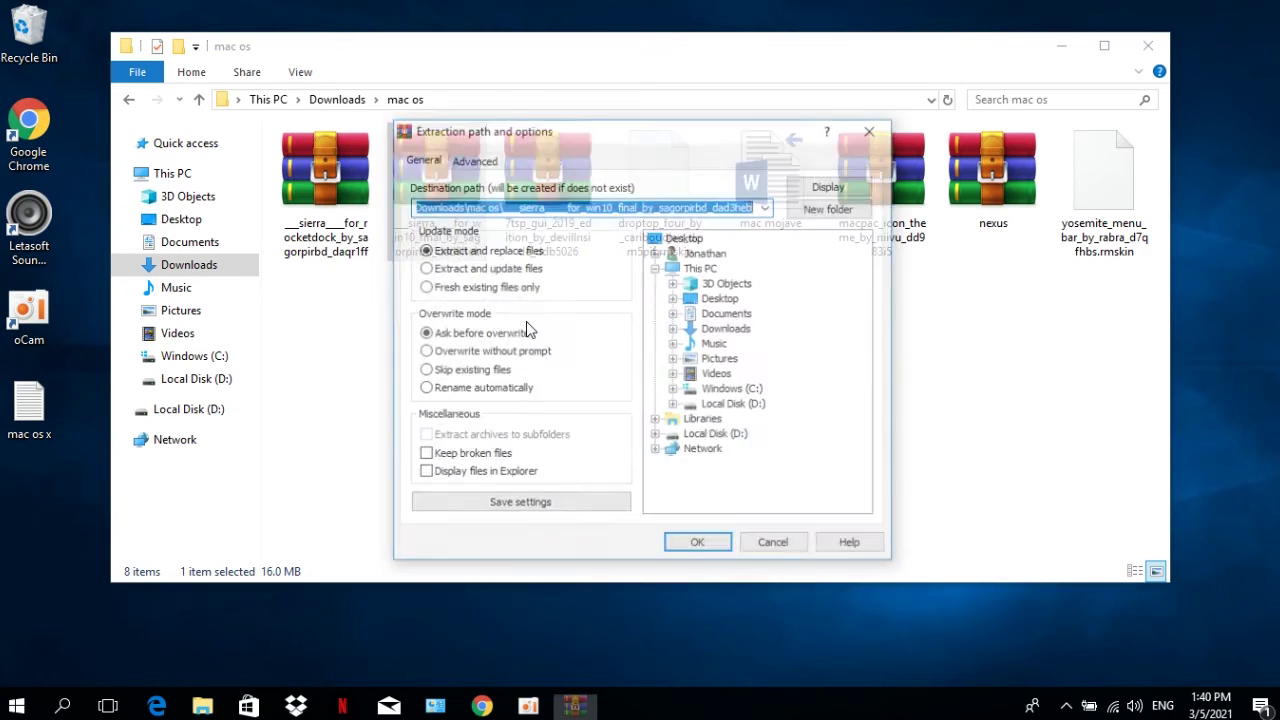
{"action": "left_click", "coordinate": [712, 545]}
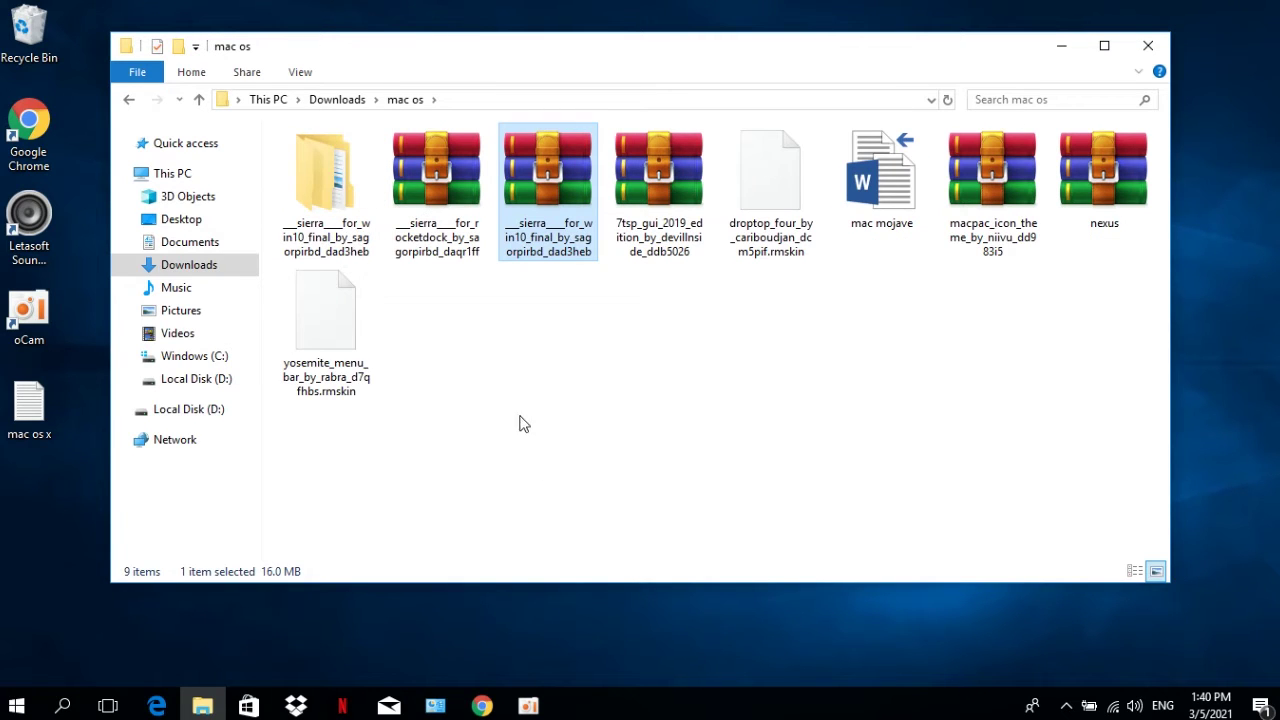
Copy the Sierra folder and the three Sierra theme files from the extracted Themes For 10 Build 14393 Anniversary Update folder
{"action": "double_click", "coordinate": [363, 209]}
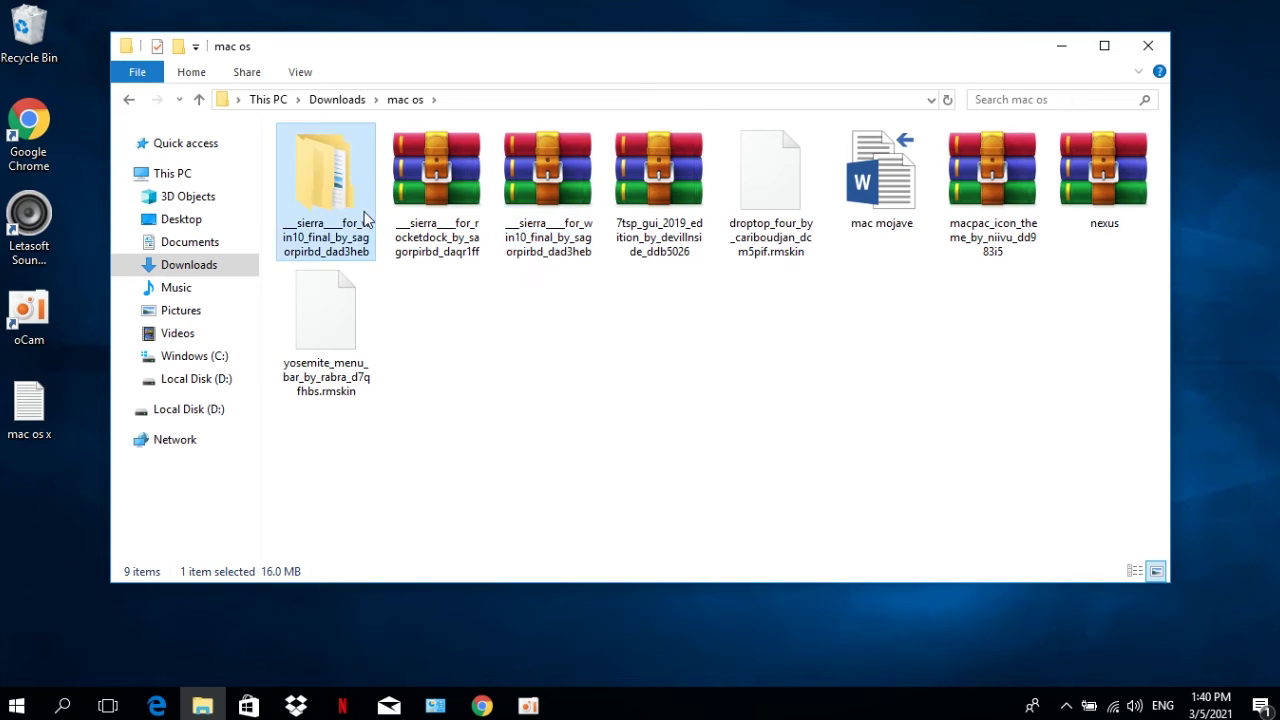
{"action": "double_click", "coordinate": [383, 162]}
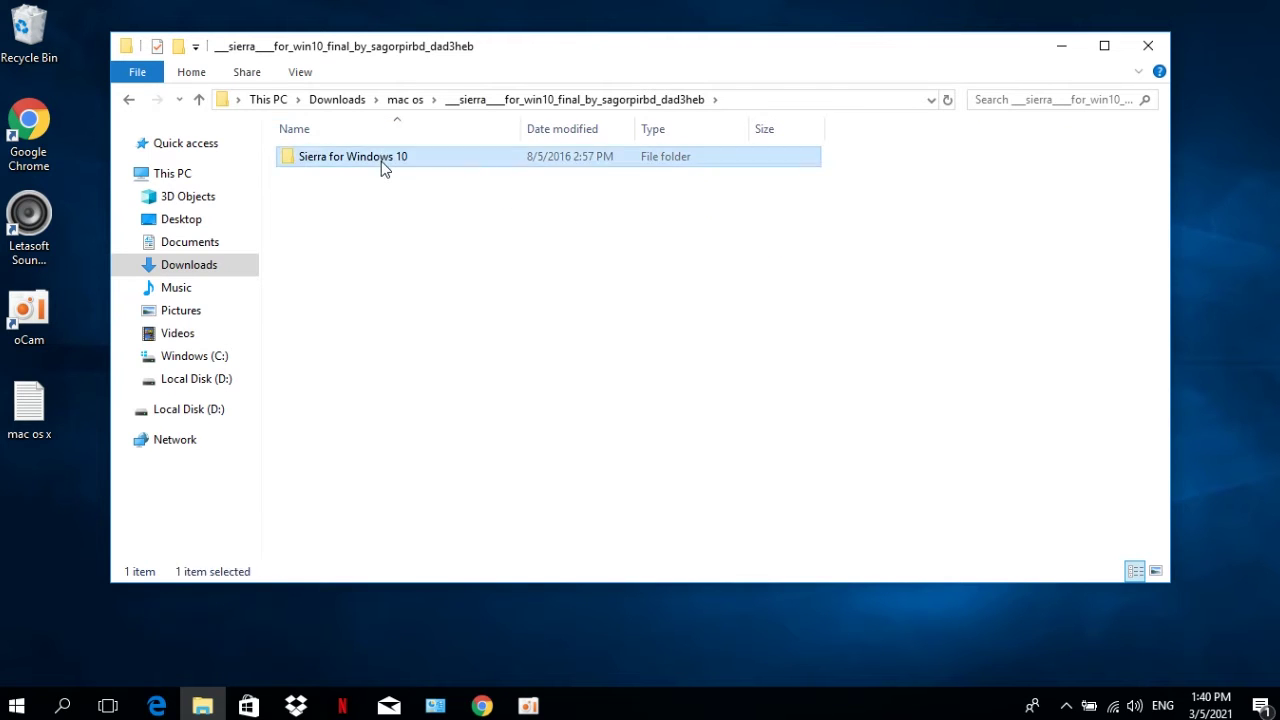
{"action": "double_click", "coordinate": [406, 197]}
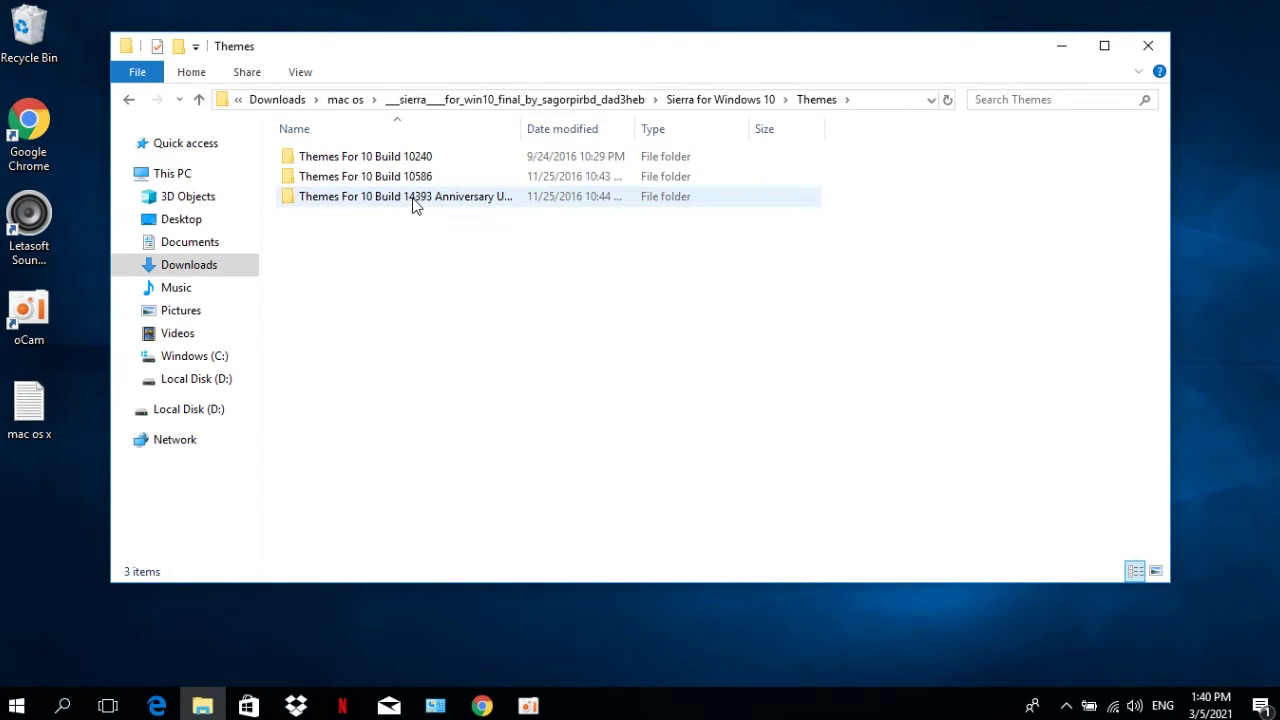
{"action": "left_click", "coordinate": [415, 205]}
{"action": "double_click", "coordinate": [415, 205]}
{"action": "left_click", "coordinate": [414, 204]}
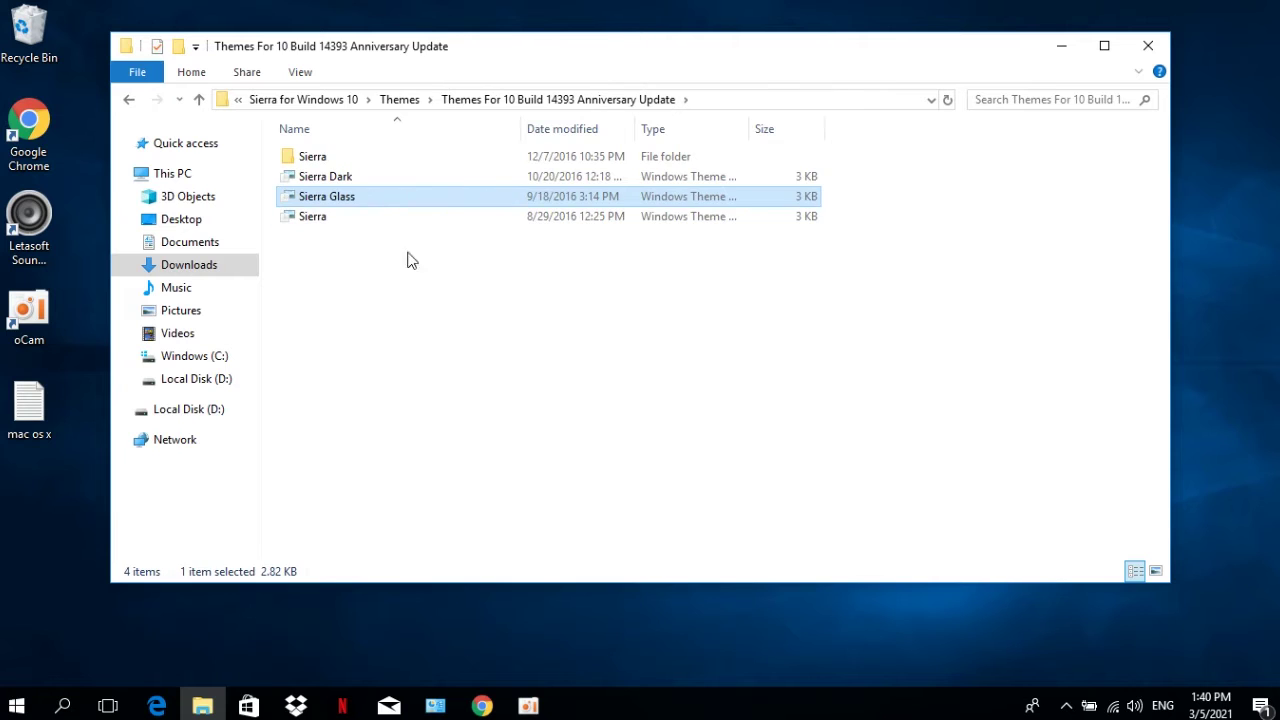
{"action": "left_click", "coordinate": [409, 265]}
{"action": "left_click_drag", "start_coordinate": [389, 225], "coordinate": [391, 229]}
{"action": "left_click_drag", "start_coordinate": [368, 142], "coordinate": [370, 150]}
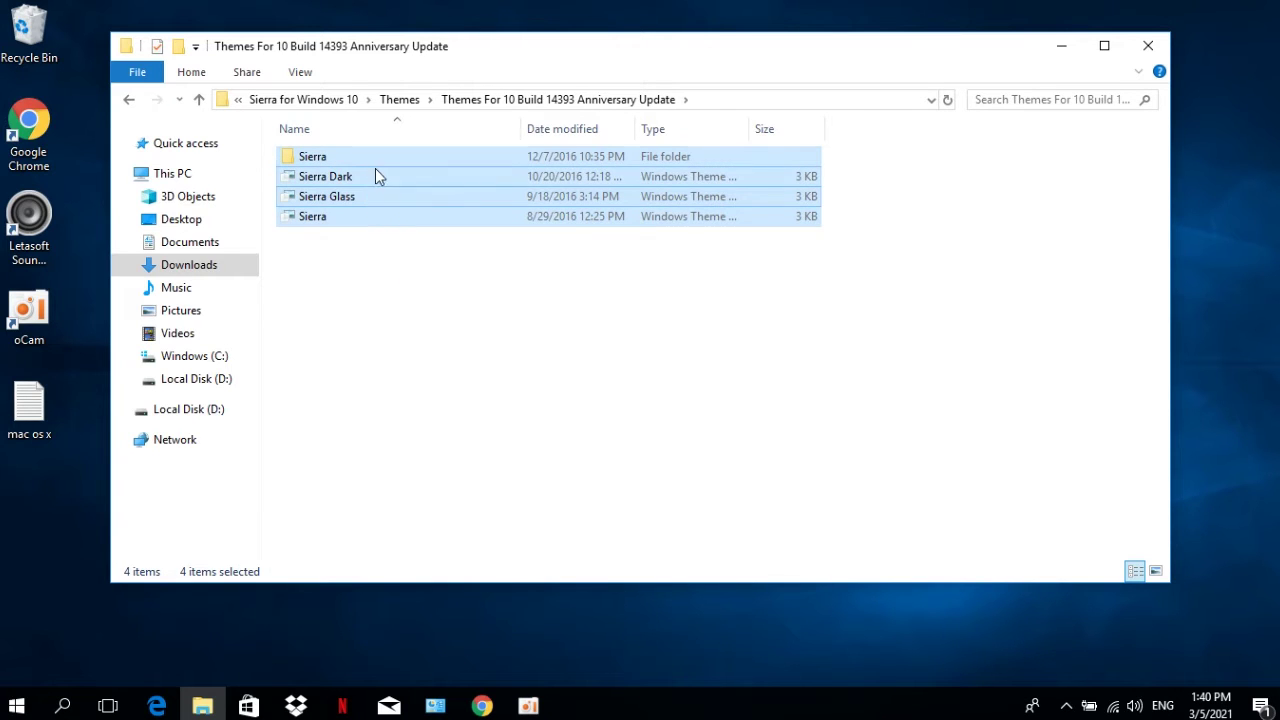
{"action": "right_click", "coordinate": [381, 175]}
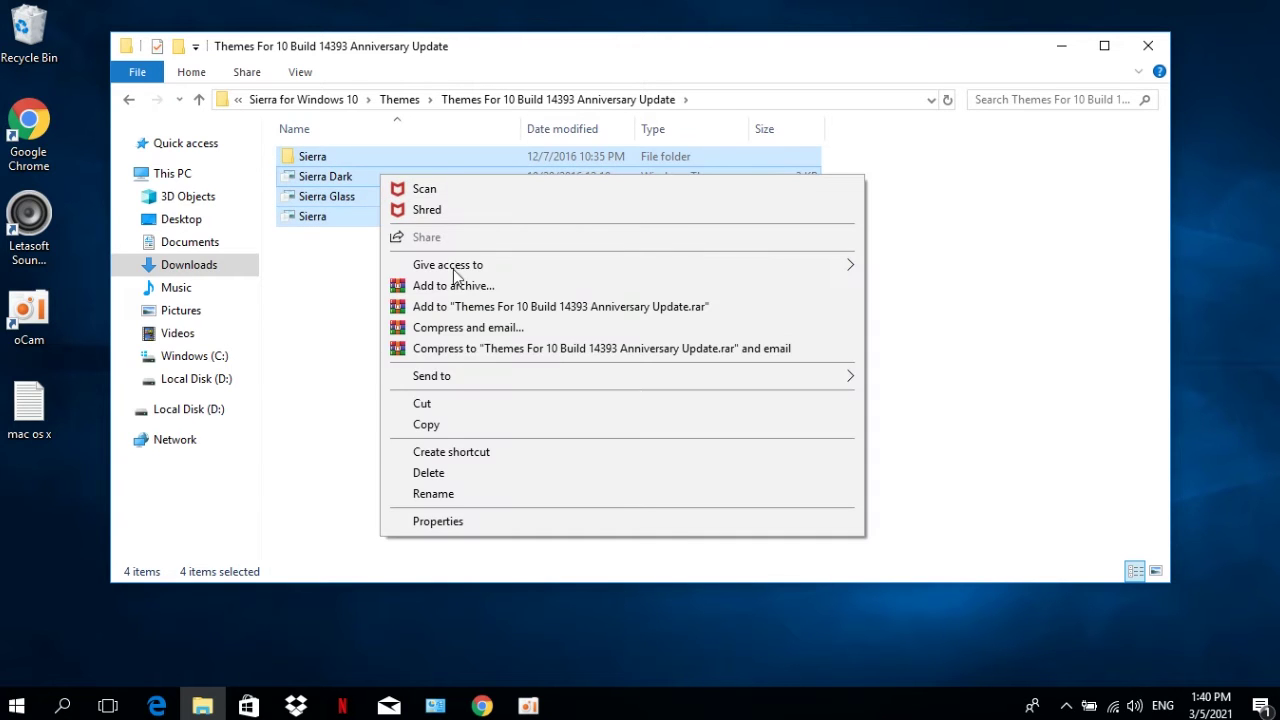
{"action": "left_click", "coordinate": [470, 428]}
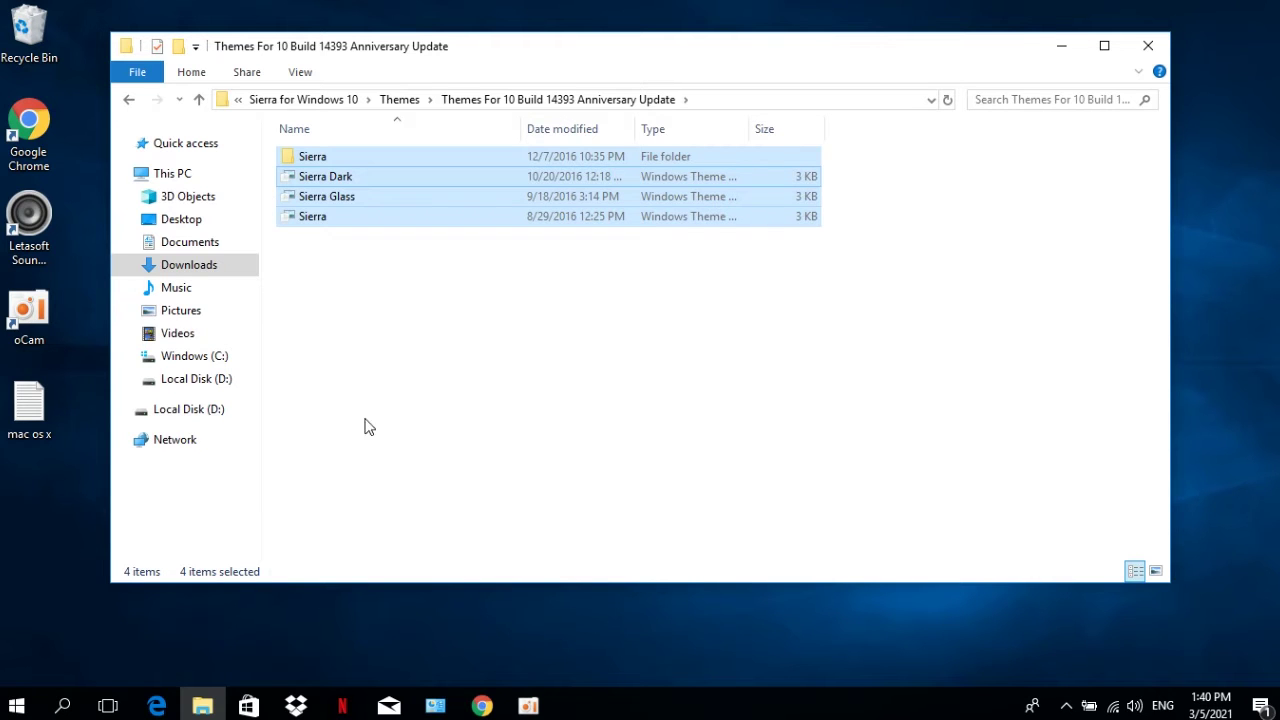
Paste the copied Sierra theme items into C:\Windows\Resources\Themes, granting administrator permission for the copy
{"action": "left_click", "coordinate": [194, 362]}
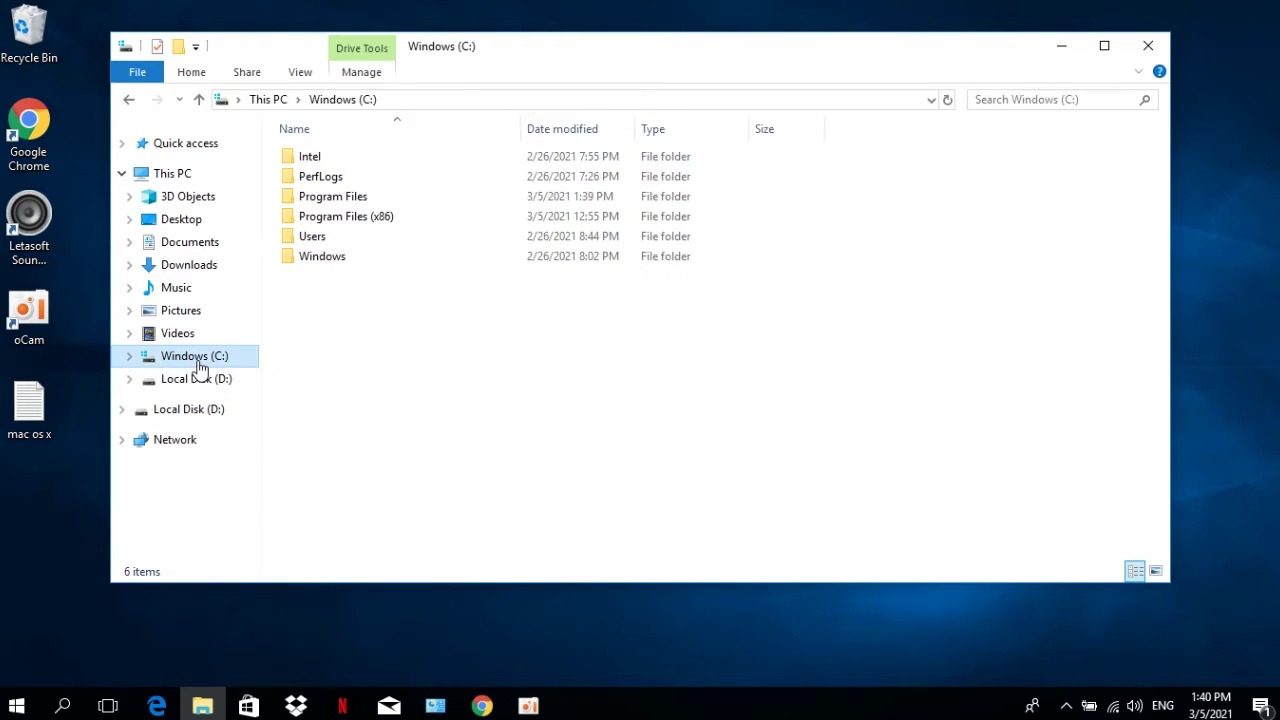
{"action": "double_click", "coordinate": [322, 256]}
{"action": "scroll", "coordinate": [430, 405], "scroll_direction": "down", "scroll_amount": 7}
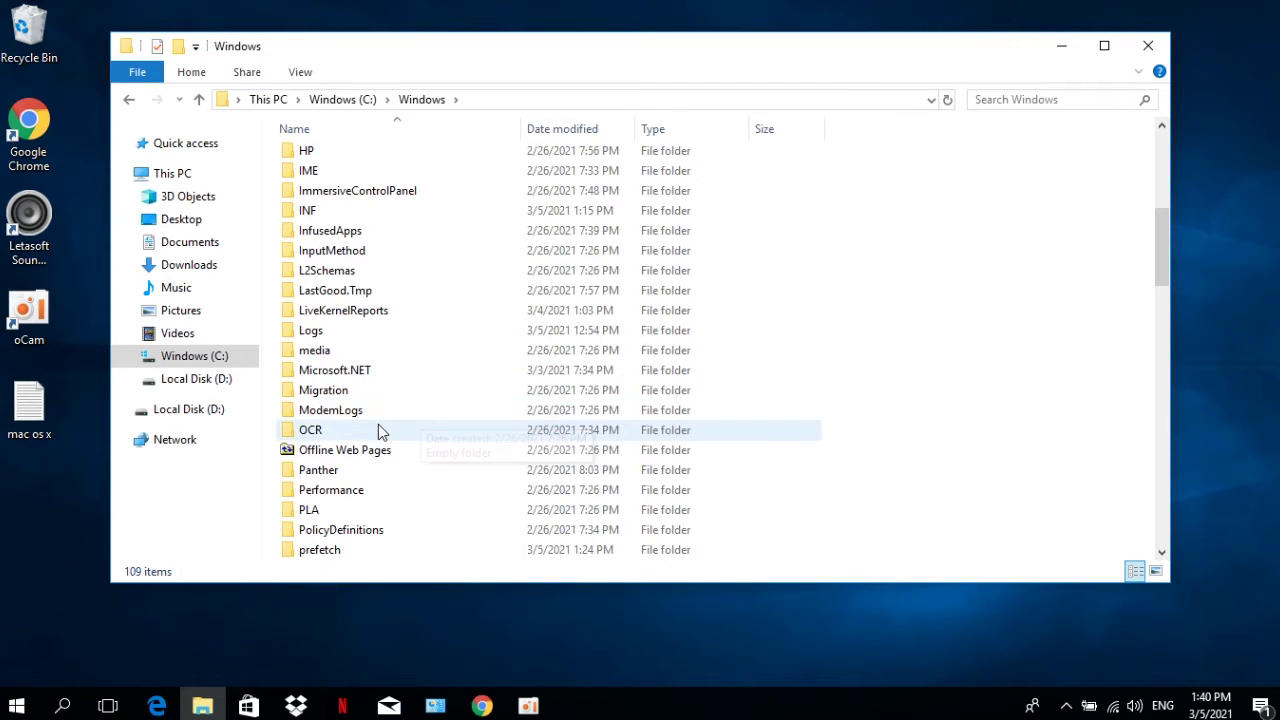
{"action": "scroll", "coordinate": [380, 440], "scroll_direction": "down", "scroll_amount": 1}
{"action": "scroll", "coordinate": [380, 440], "scroll_direction": "down", "scroll_amount": 1}
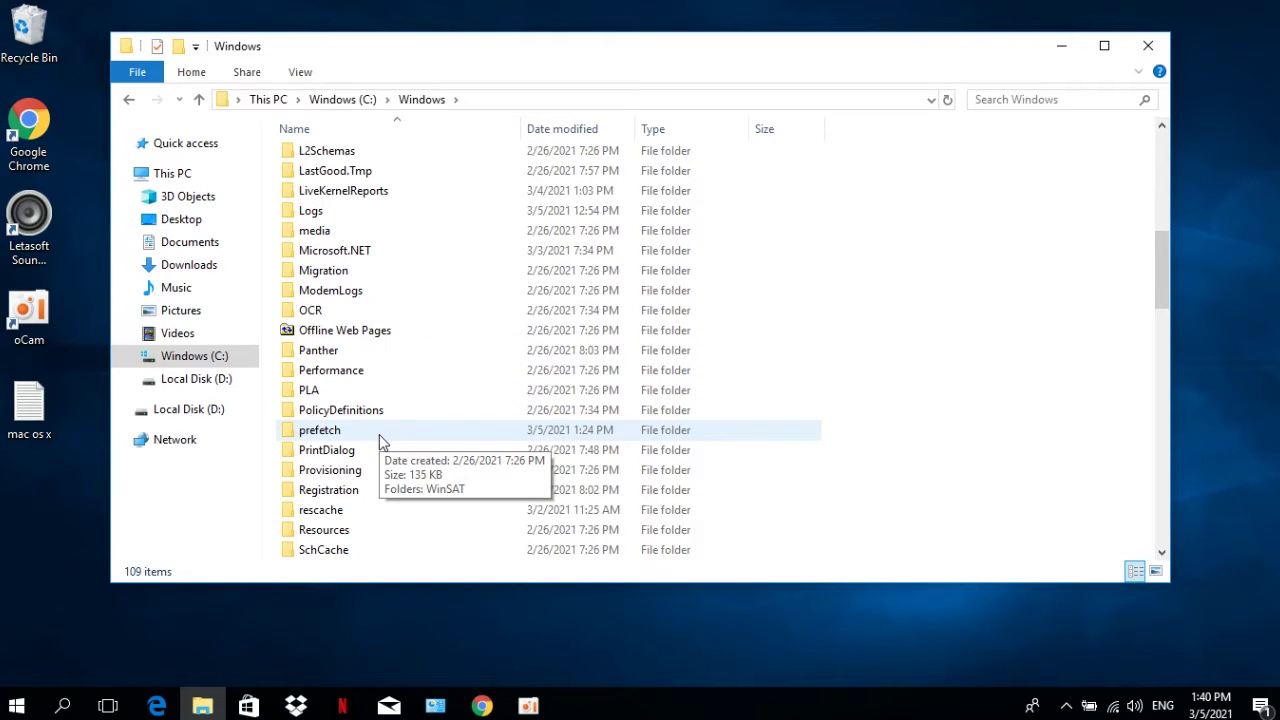
{"action": "double_click", "coordinate": [368, 533]}
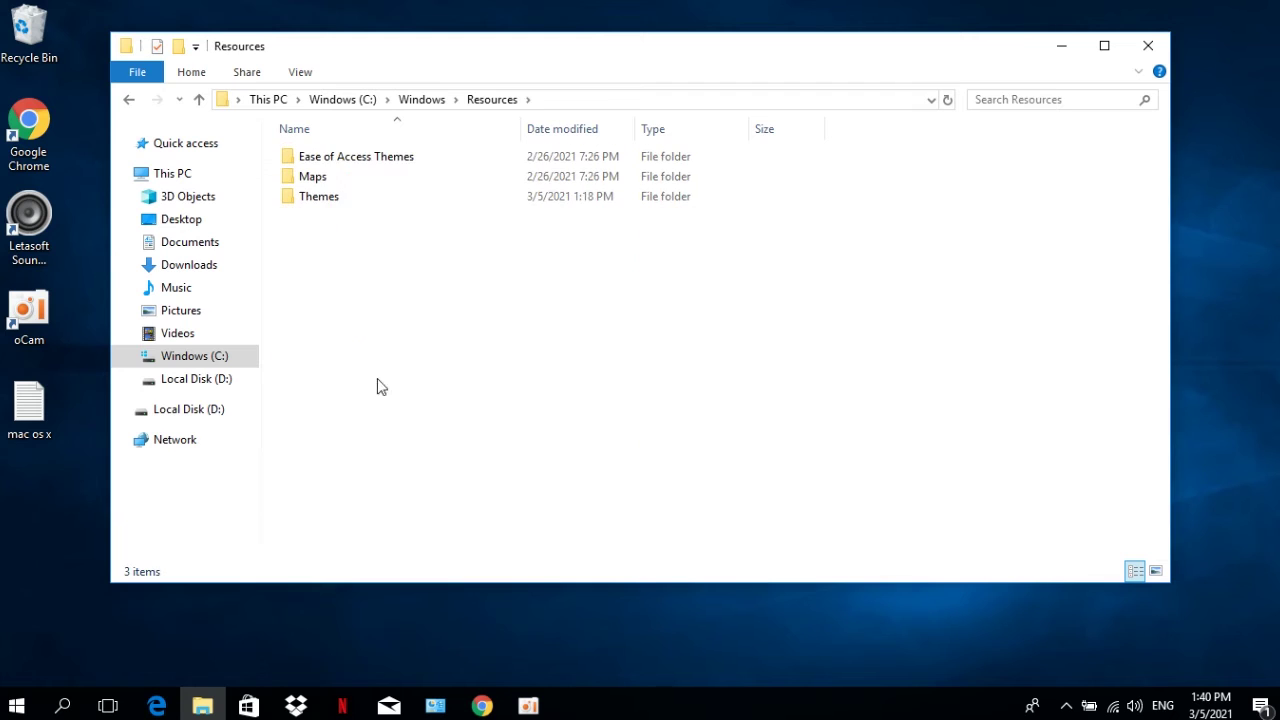
{"action": "double_click", "coordinate": [361, 196]}
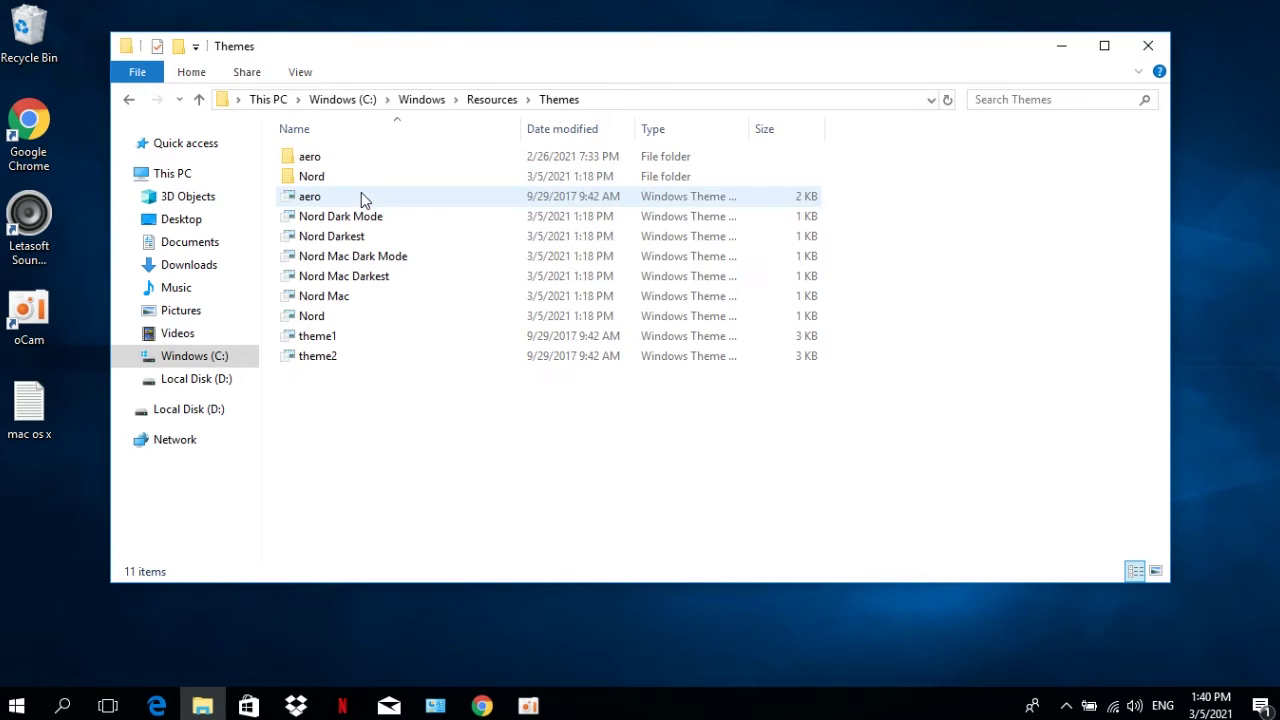
{"action": "right_click", "coordinate": [412, 448]}
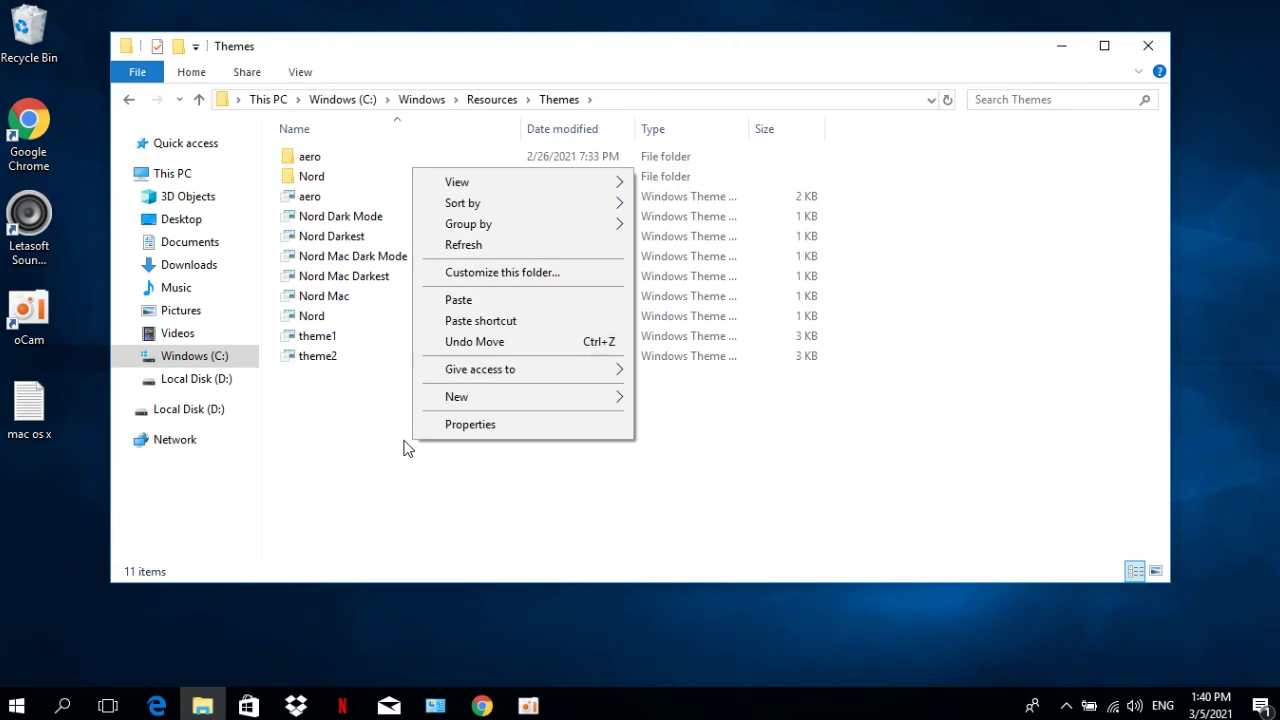
{"action": "left_click", "coordinate": [469, 302]}
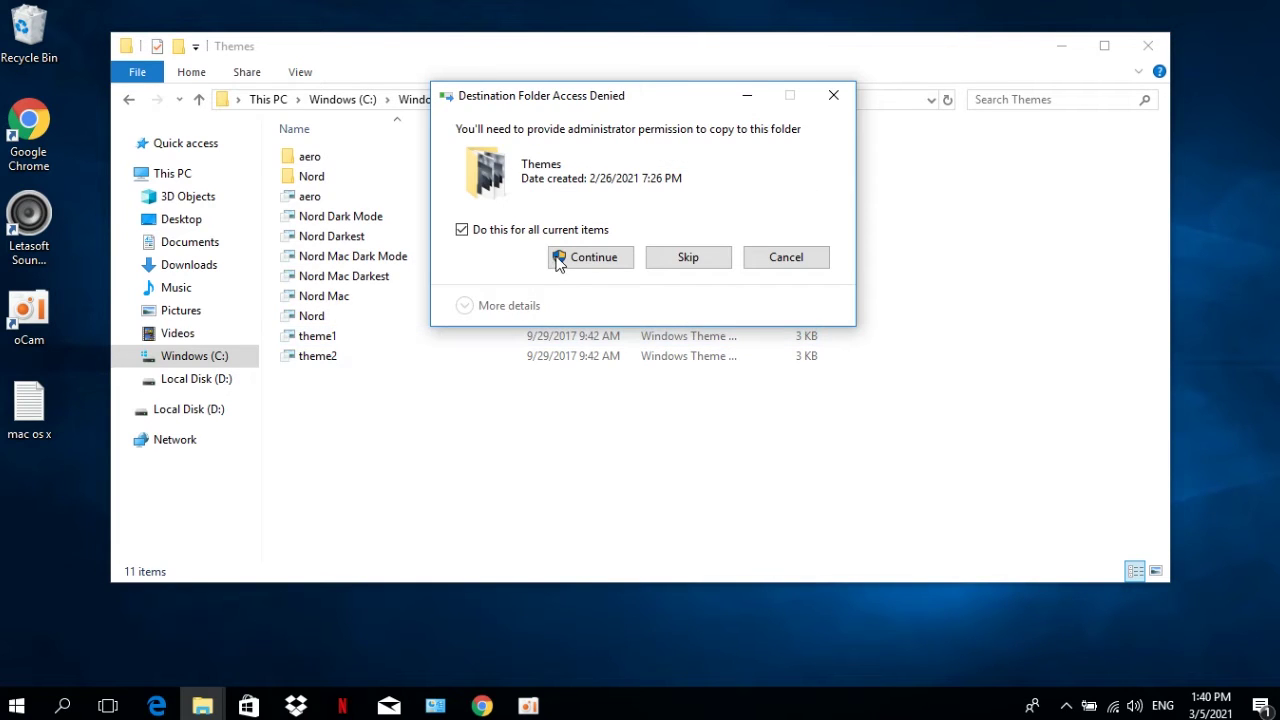
{"action": "left_click", "coordinate": [593, 258]}
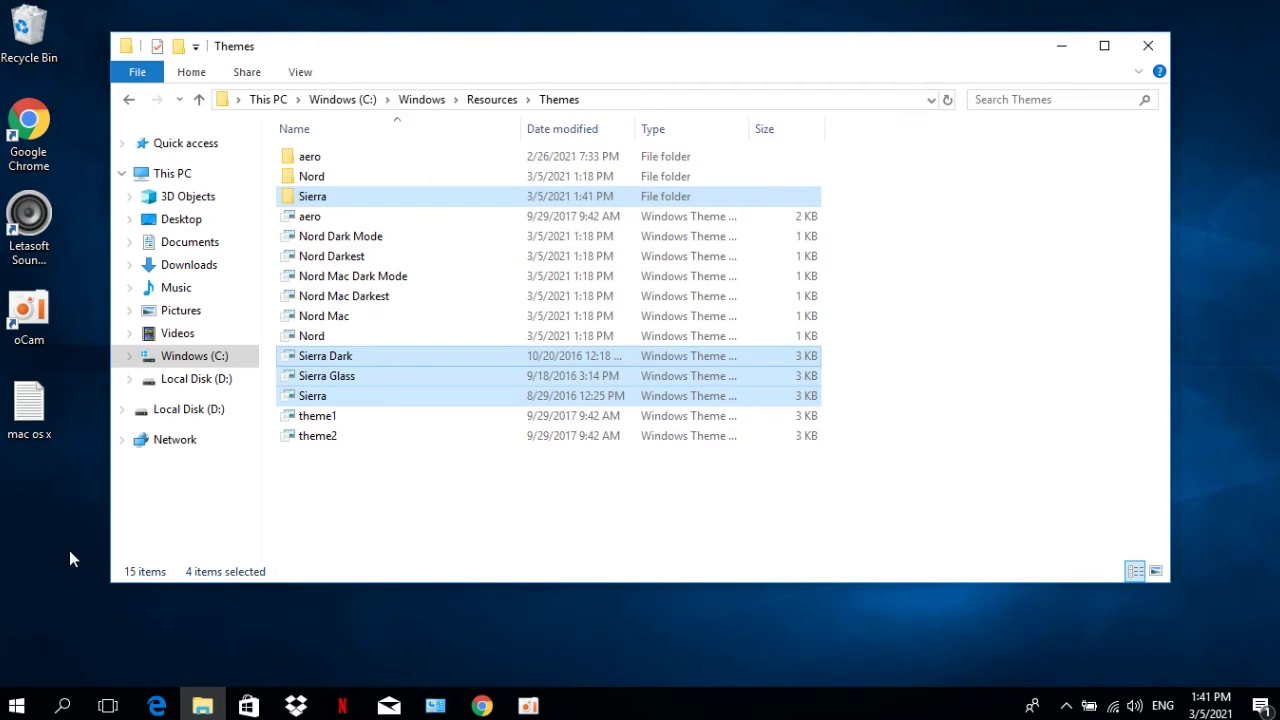
Apply the Sierra Dark theme in the desktop personalization settings, then close Settings
{"action": "right_click", "coordinate": [43, 548]}
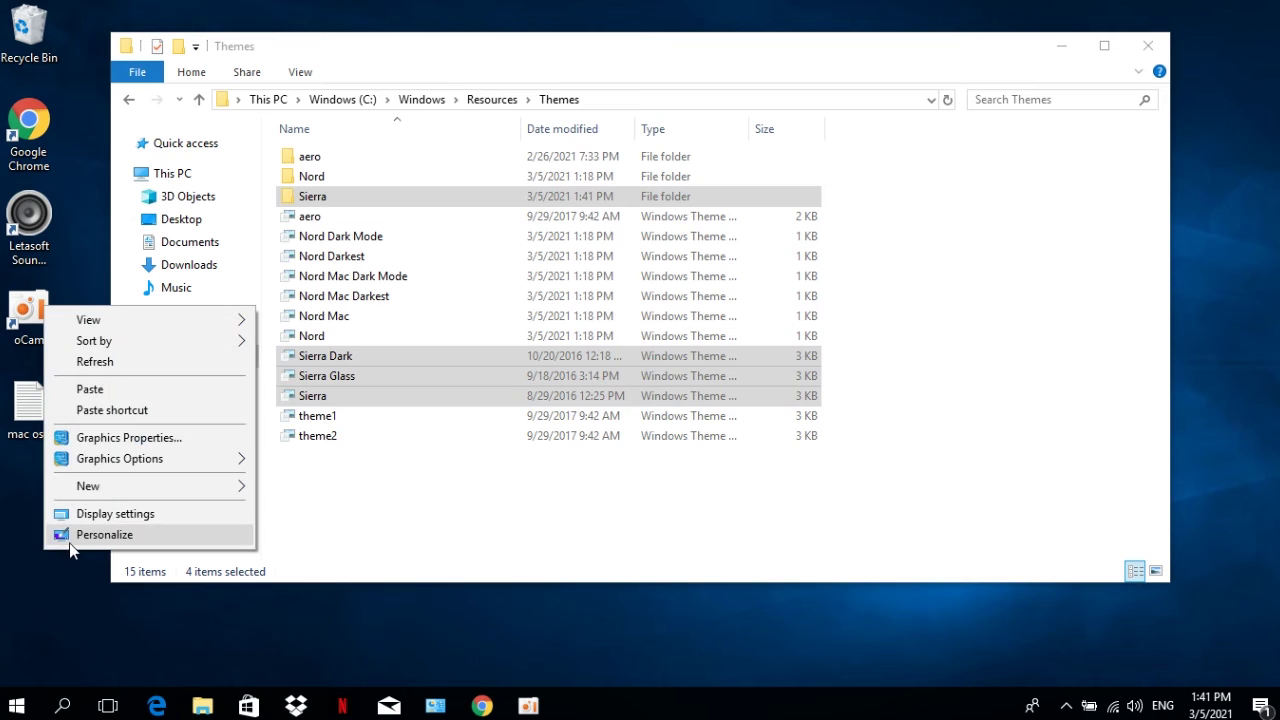
{"action": "left_click", "coordinate": [70, 539]}
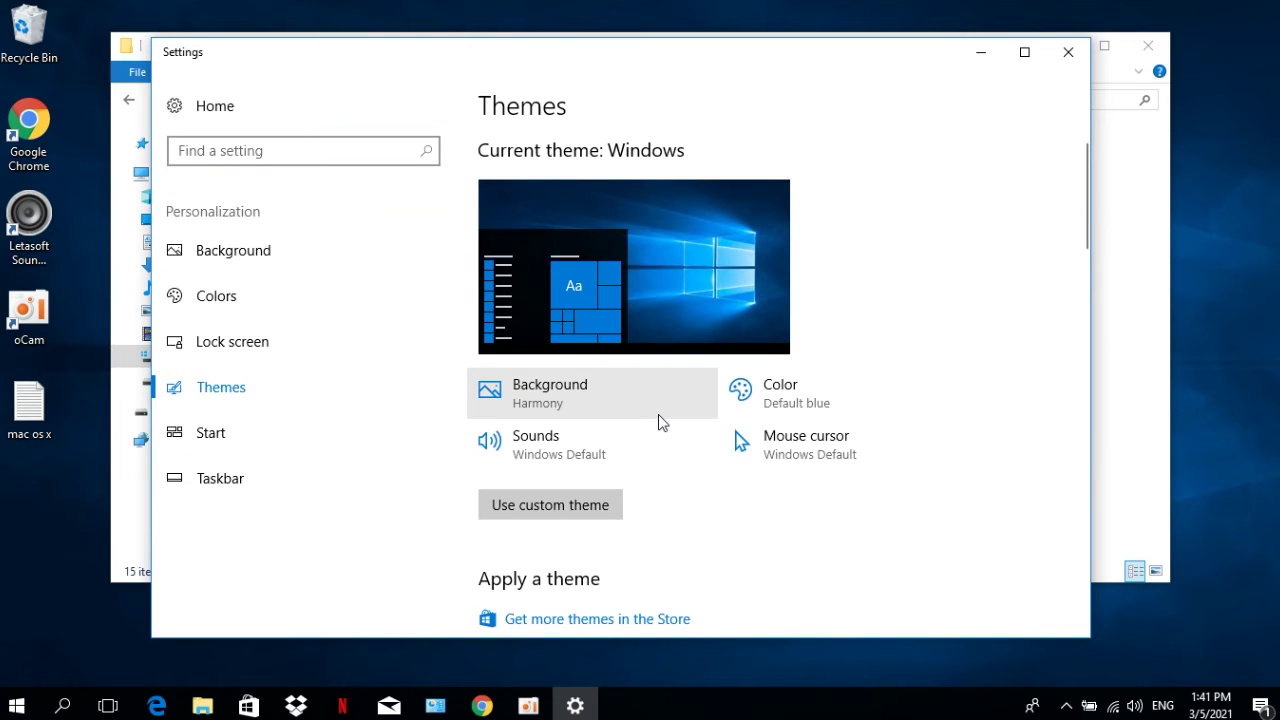
{"action": "scroll", "coordinate": [658, 420], "scroll_direction": "down", "scroll_amount": 8}
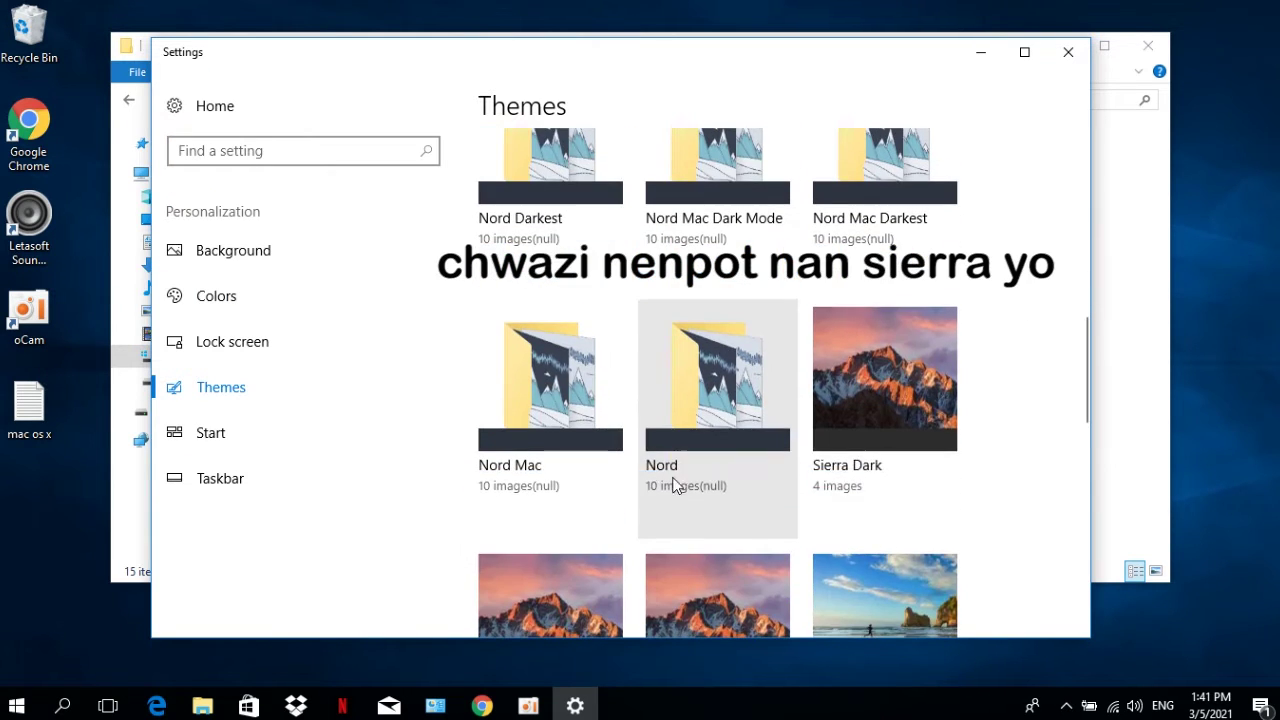
{"action": "scroll", "coordinate": [869, 446], "scroll_direction": "down", "scroll_amount": 3}
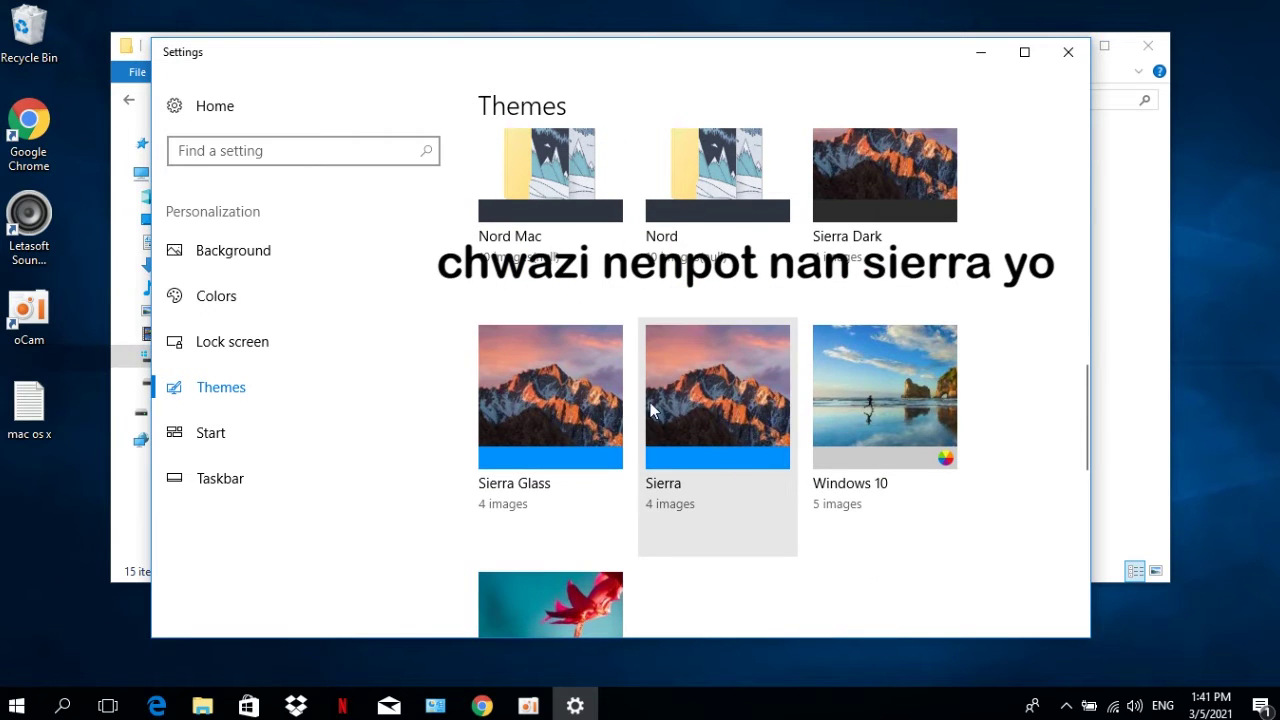
{"action": "left_click", "coordinate": [863, 244]}
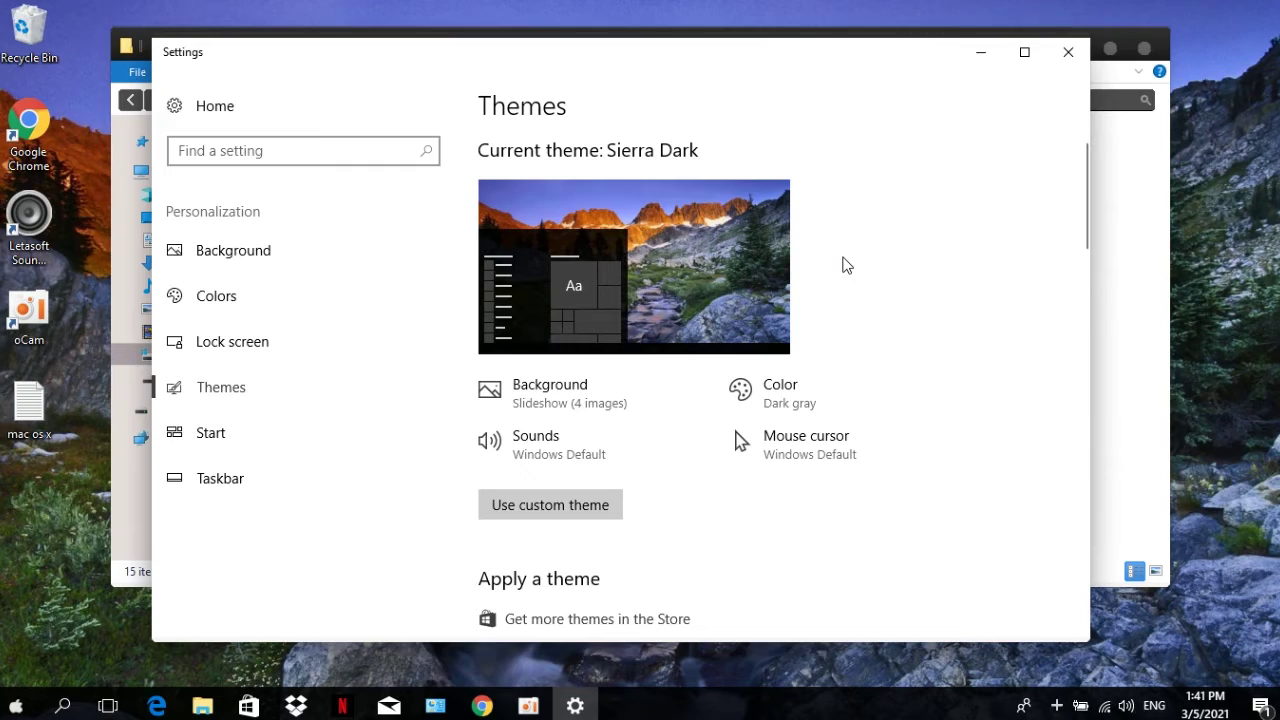
{"action": "scroll", "coordinate": [843, 265], "scroll_direction": "down", "scroll_amount": 10}
{"action": "left_click", "coordinate": [1068, 52]}
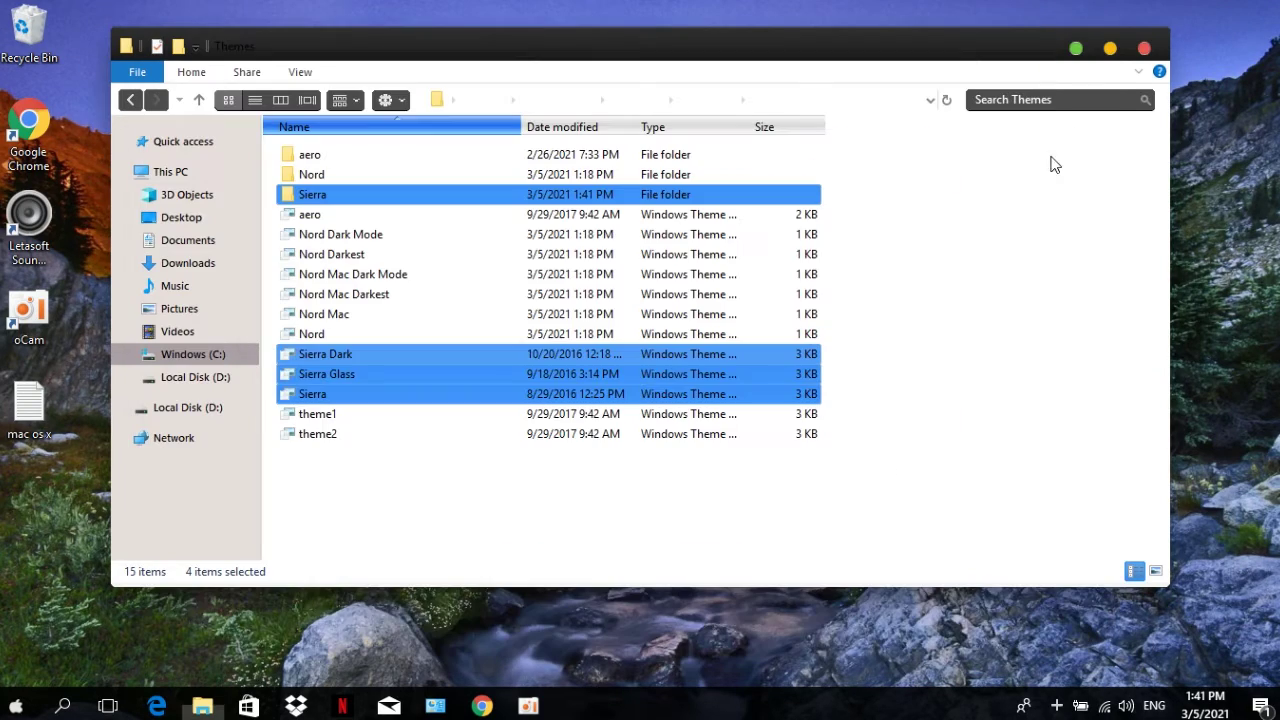
Extract the 7tsp_gui_2019_edition archive in the Downloads mac os folder into its own subfolder, keeping the default extraction options
{"action": "mouse_move", "coordinate": [414, 50]}
{"action": "left_mouse_down"}
{"action": "mouse_move", "coordinate": [426, 45]}
{"action": "mouse_move", "coordinate": [400, 14]}
{"action": "mouse_move", "coordinate": [434, 43]}
{"action": "left_mouse_up"}
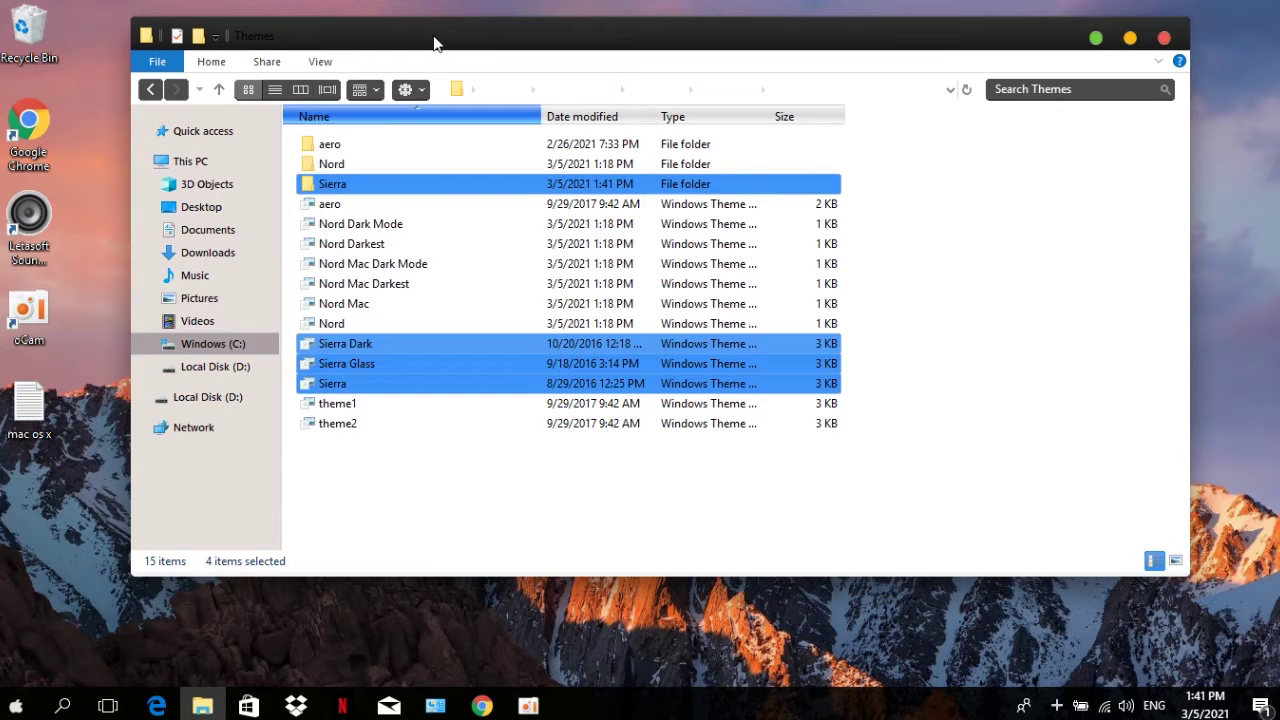
{"action": "left_click", "coordinate": [208, 252]}
{"action": "double_click", "coordinate": [343, 160]}
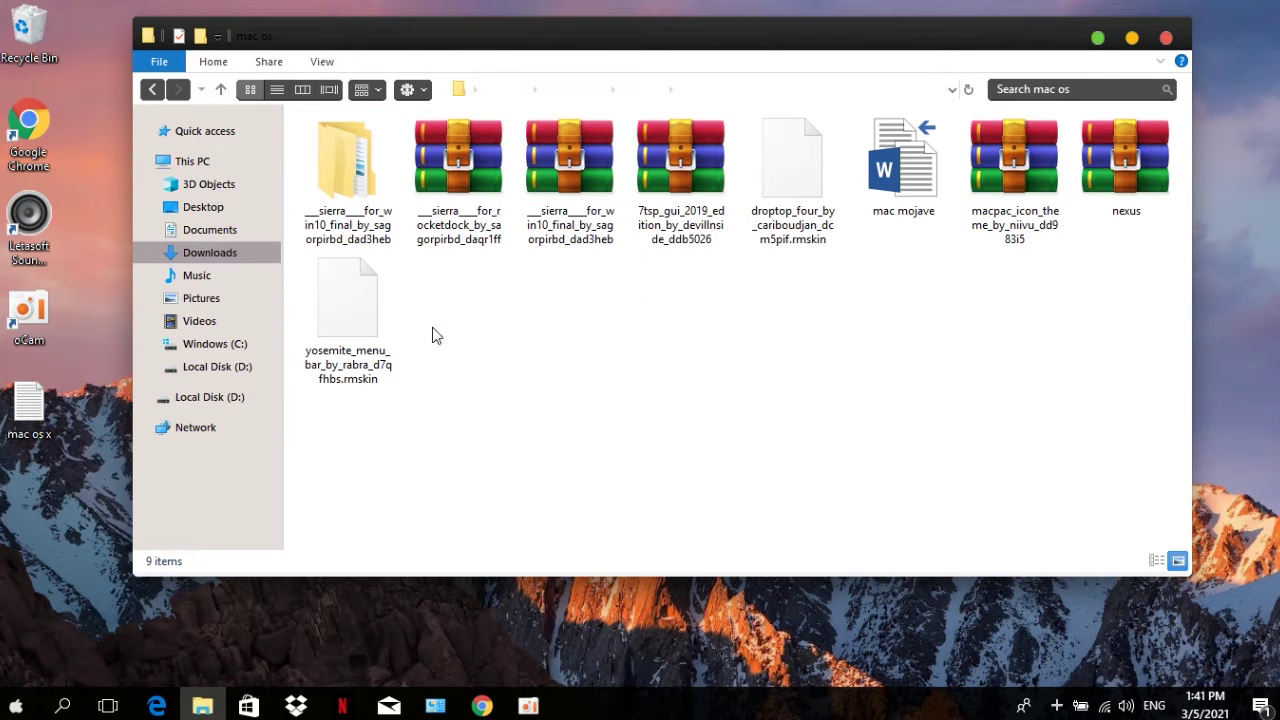
{"action": "right_click", "coordinate": [502, 338]}
{"action": "left_click", "coordinate": [577, 414]}
{"action": "right_click", "coordinate": [674, 201]}
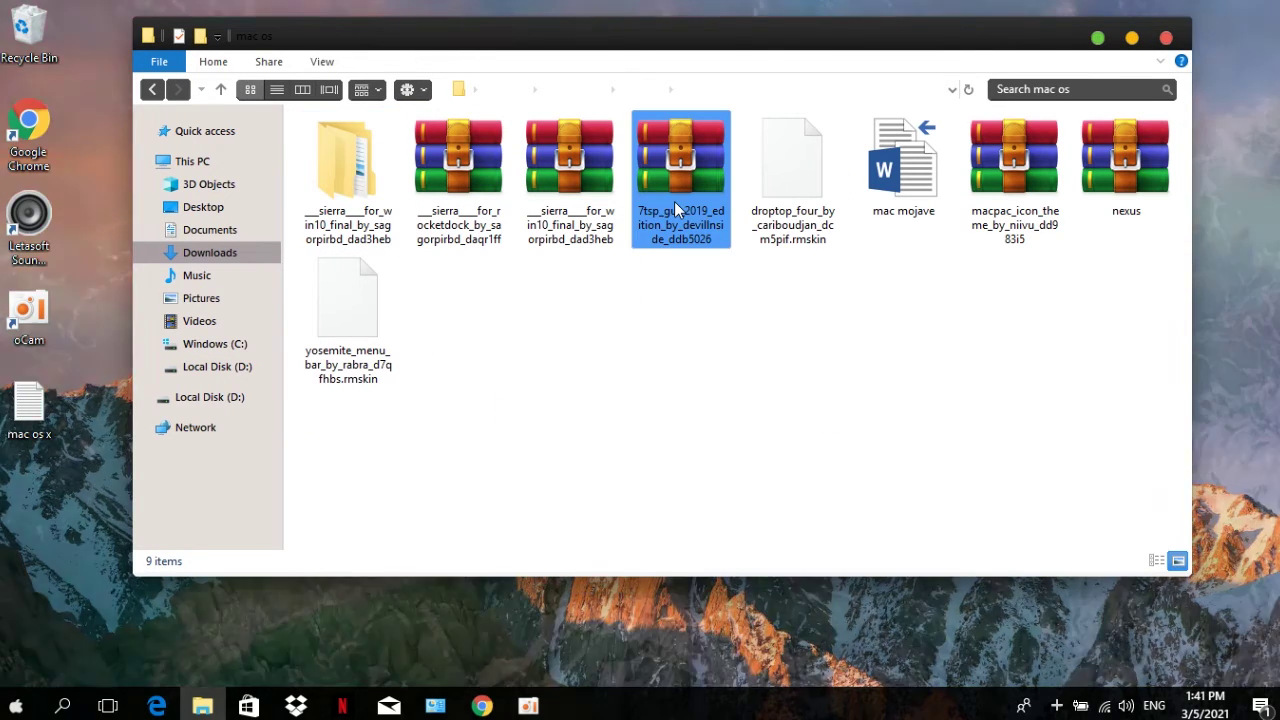
{"action": "left_click", "coordinate": [694, 258]}
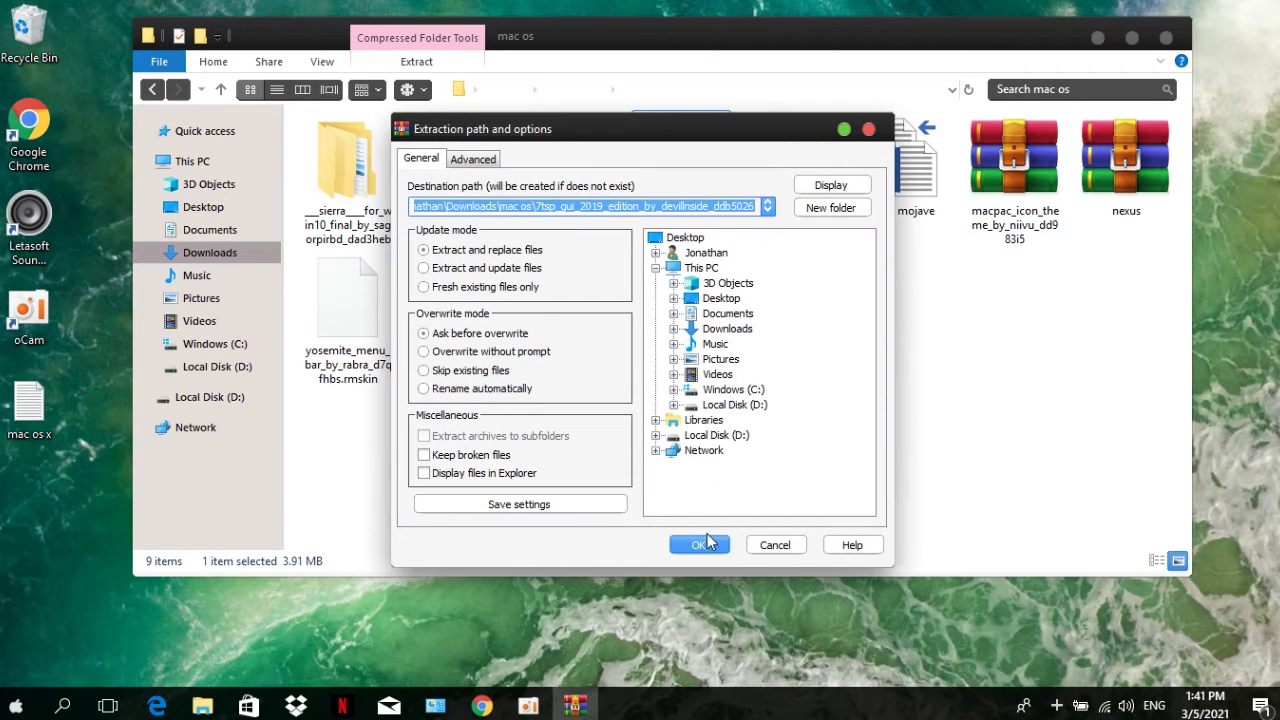
{"action": "left_click", "coordinate": [699, 545]}
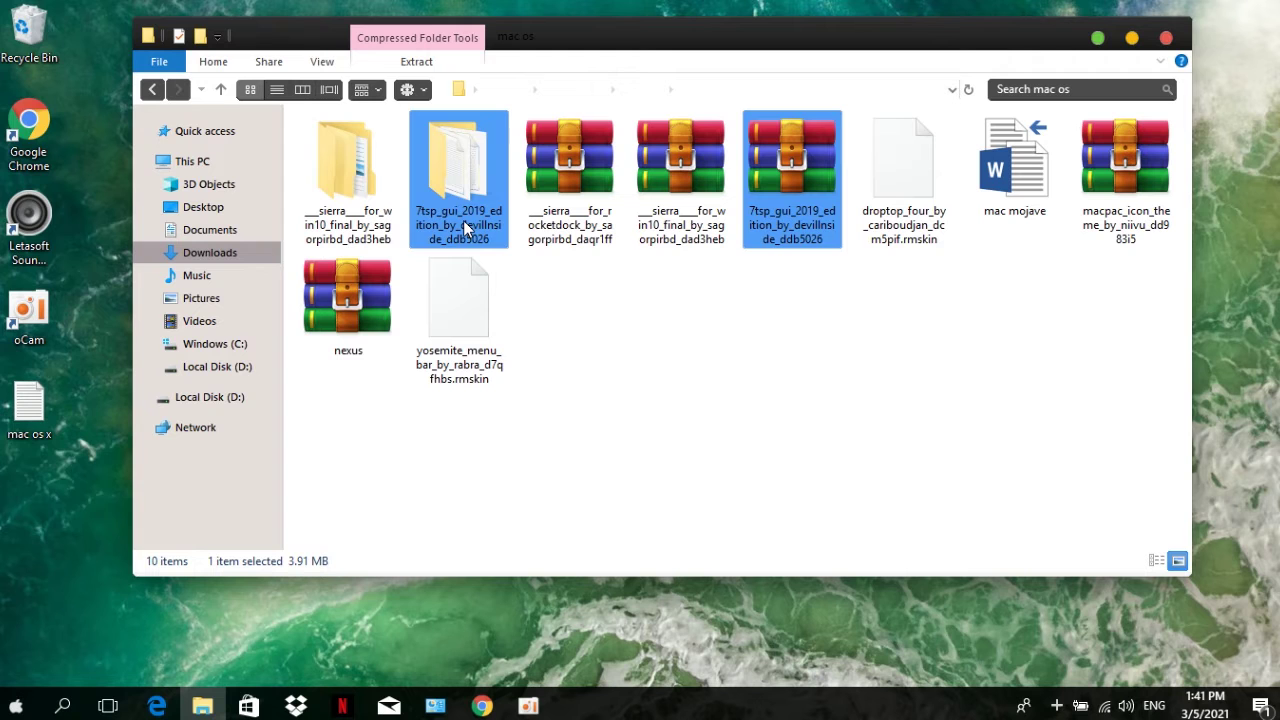
Extract the macpac_icon_theme archive into its own subfolder within the mac os folder
{"action": "left_click", "coordinate": [728, 422]}
{"action": "left_click", "coordinate": [1091, 217]}
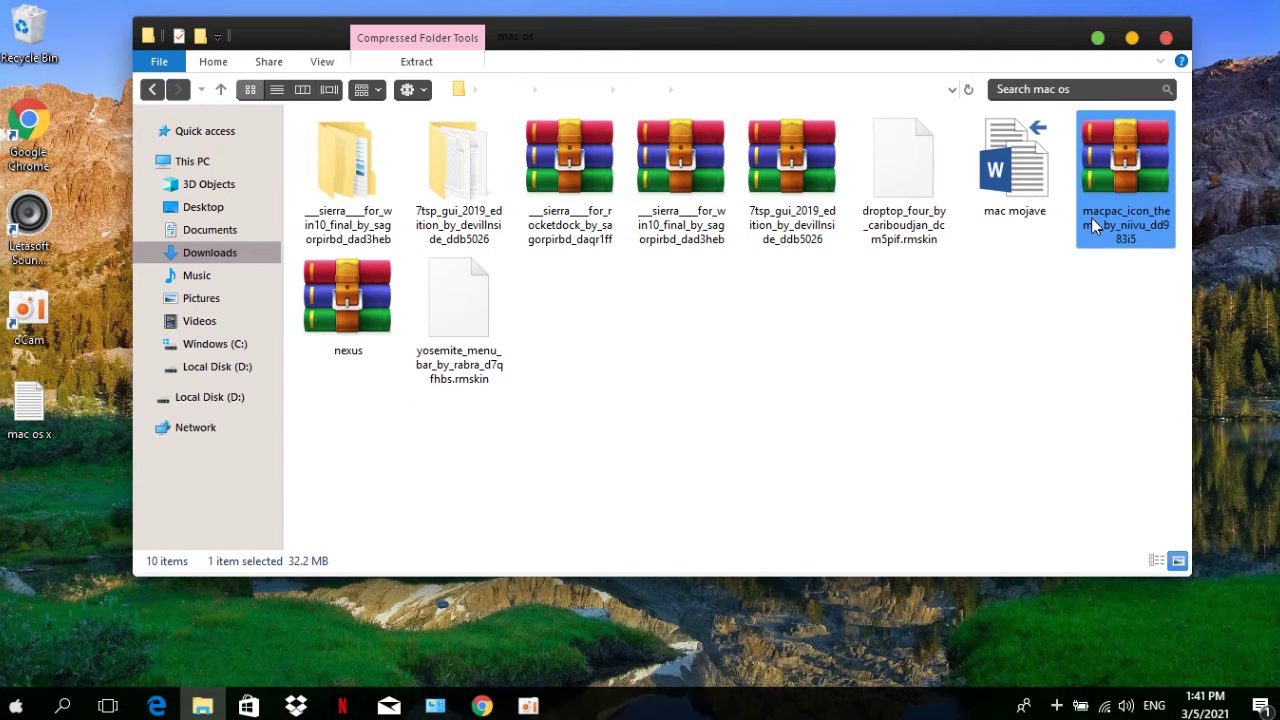
{"action": "right_click", "coordinate": [1110, 214]}
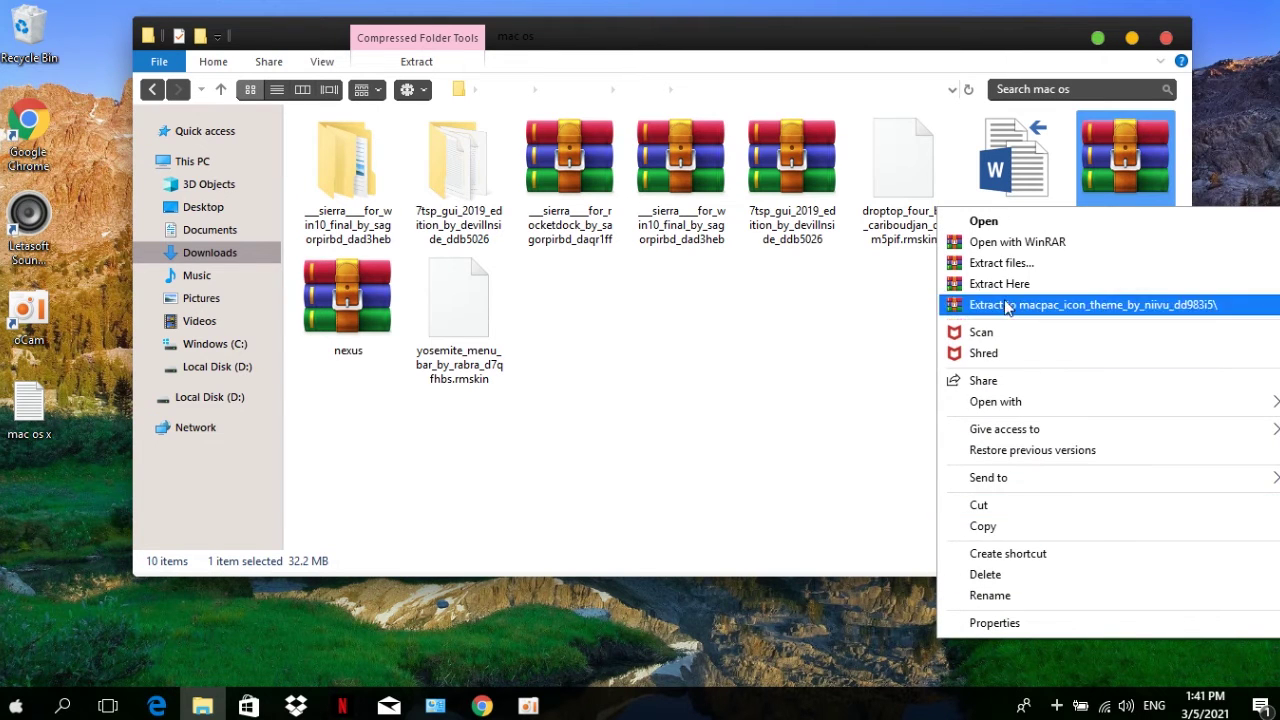
{"action": "left_click", "coordinate": [1004, 264]}
{"action": "left_click", "coordinate": [700, 547]}
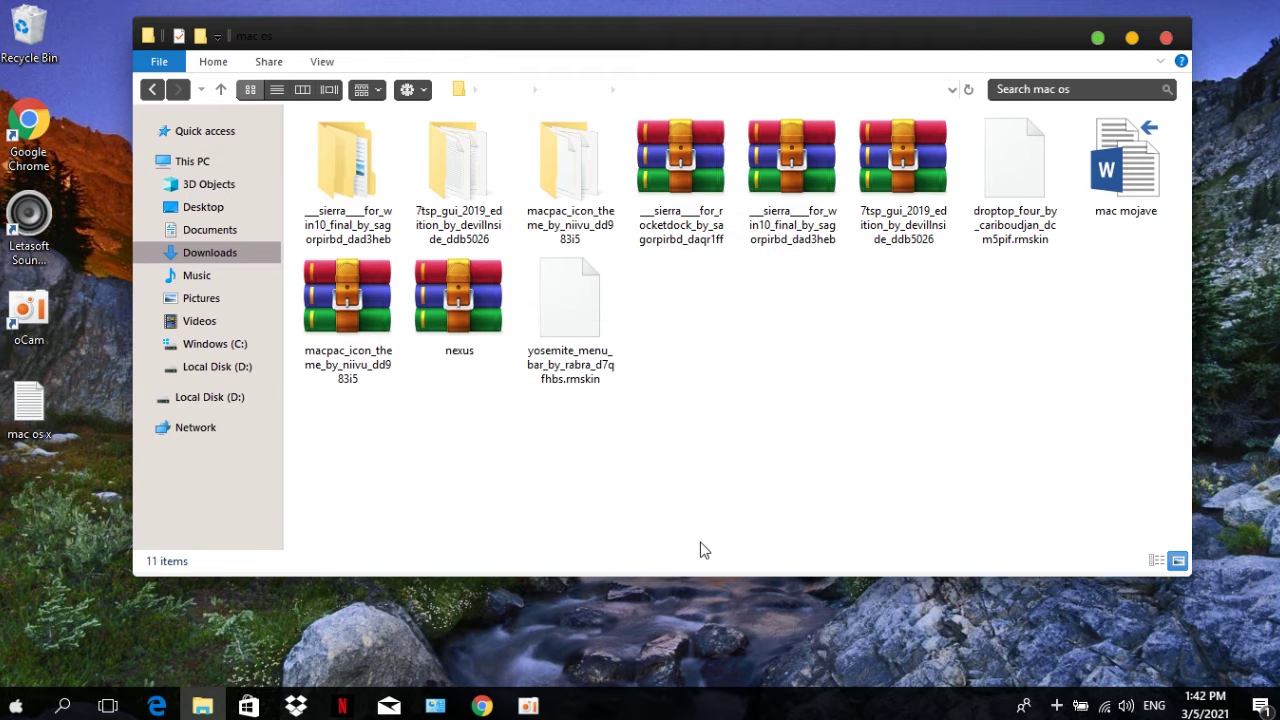
In the extracted macpac icon theme folder, rename 7tsp macpac lightmode.7z.remove to 7tsp macpac lightmode.7z and accept the extension change
{"action": "double_click", "coordinate": [581, 241]}
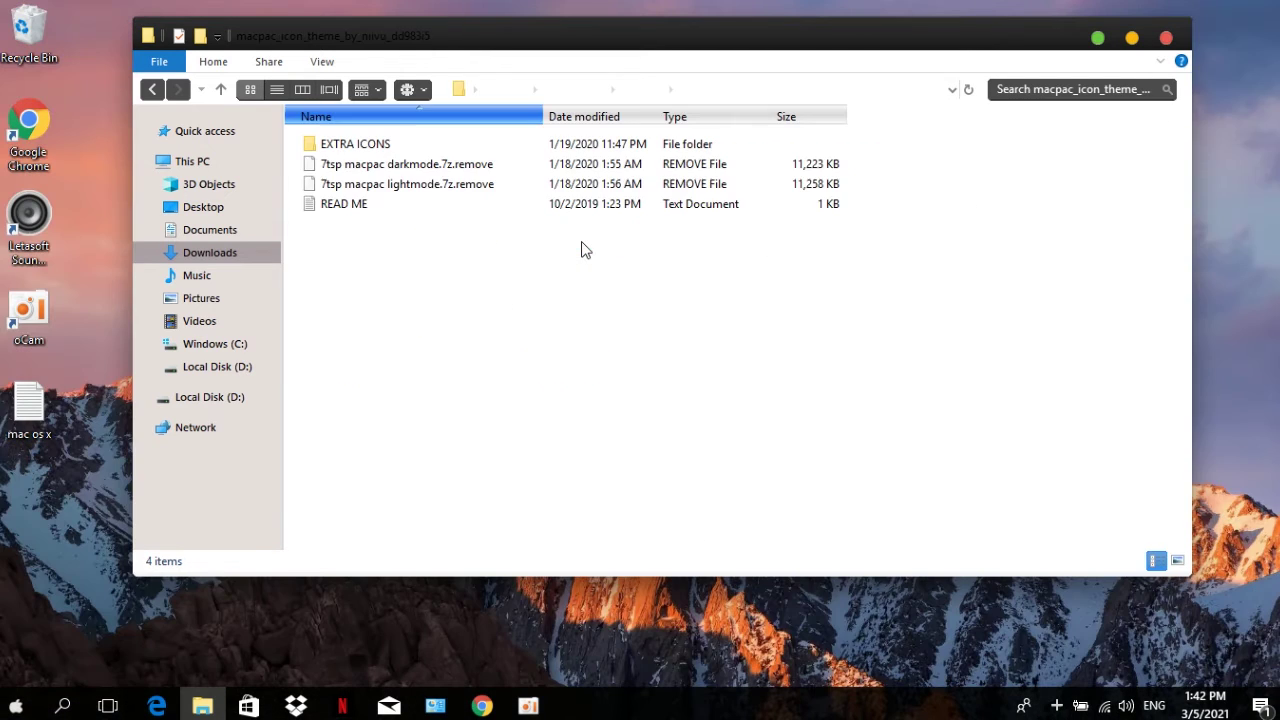
{"action": "left_click", "coordinate": [487, 186]}
{"action": "right_click", "coordinate": [500, 190]}
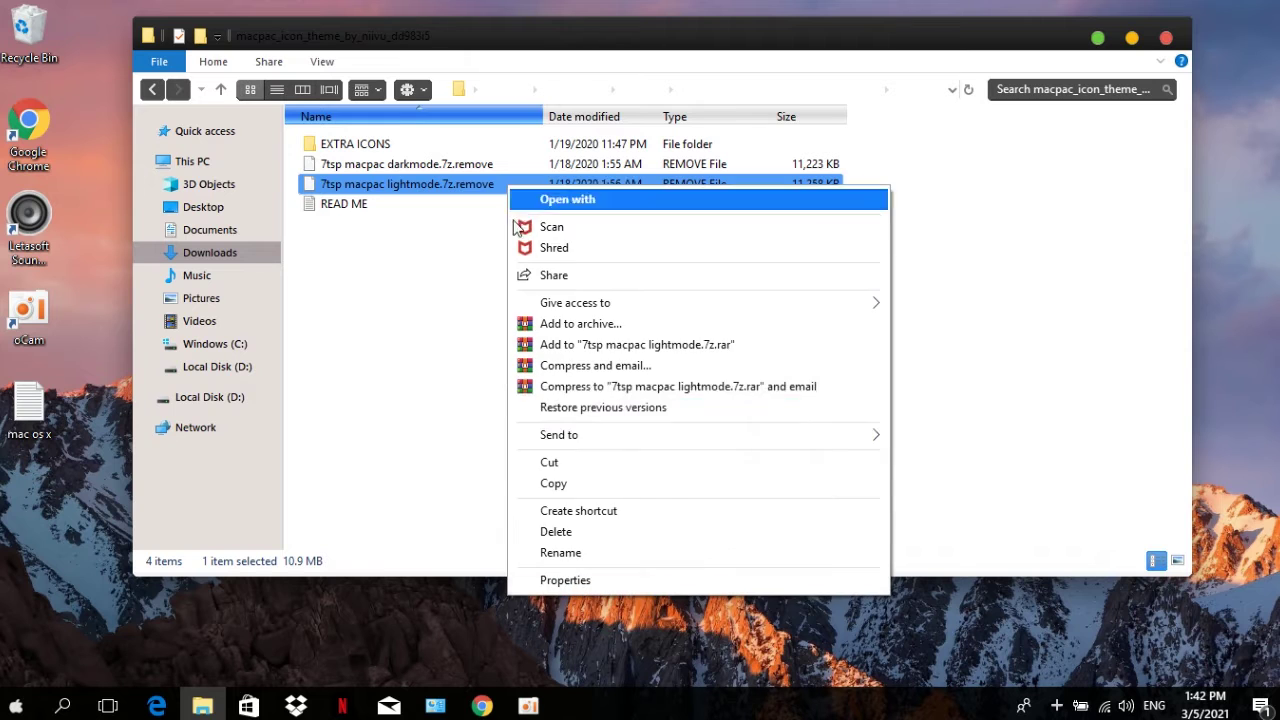
{"action": "left_click", "coordinate": [562, 550]}
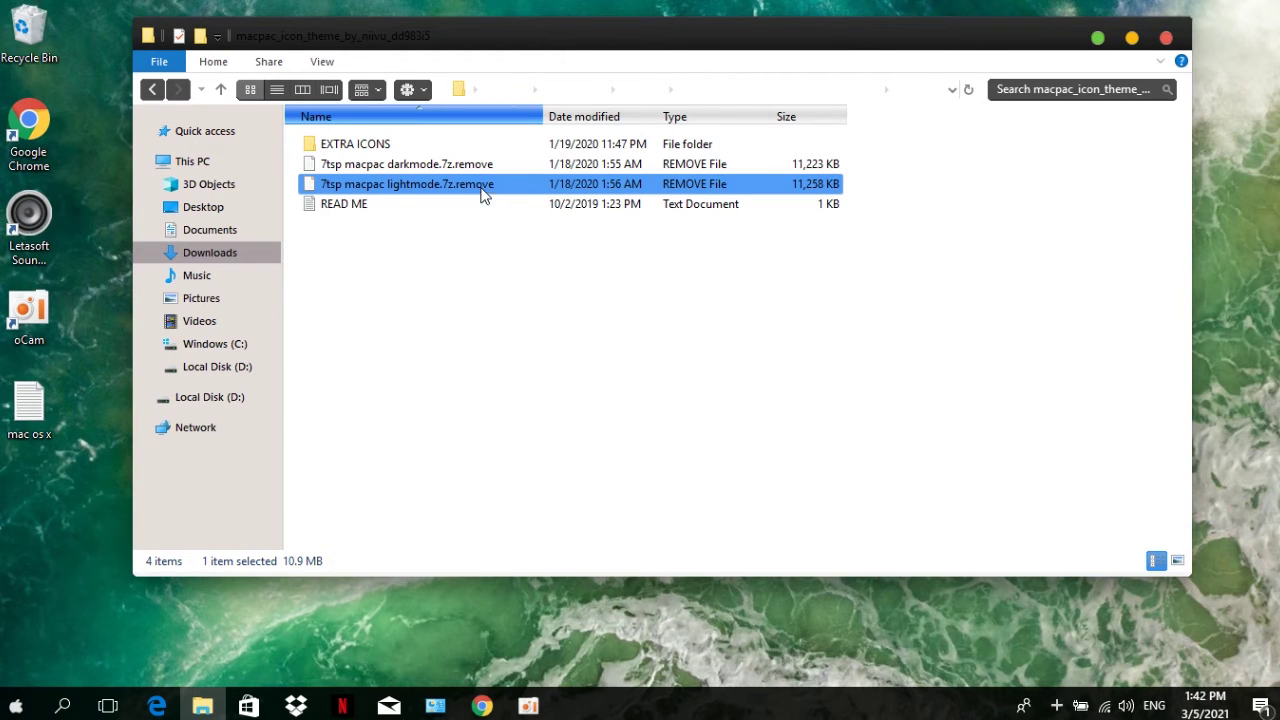
{"action": "right_click", "coordinate": [492, 190]}
{"action": "left_click", "coordinate": [564, 549]}
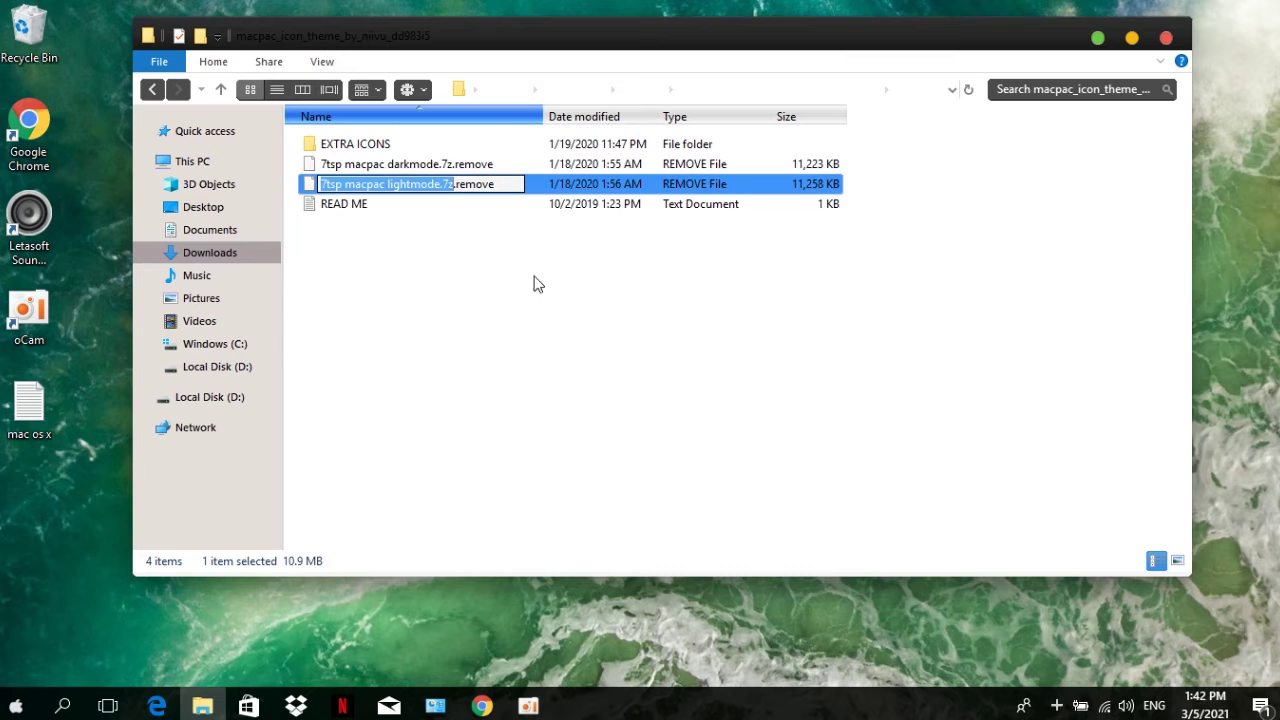
{"action": "left_click", "coordinate": [505, 183]}
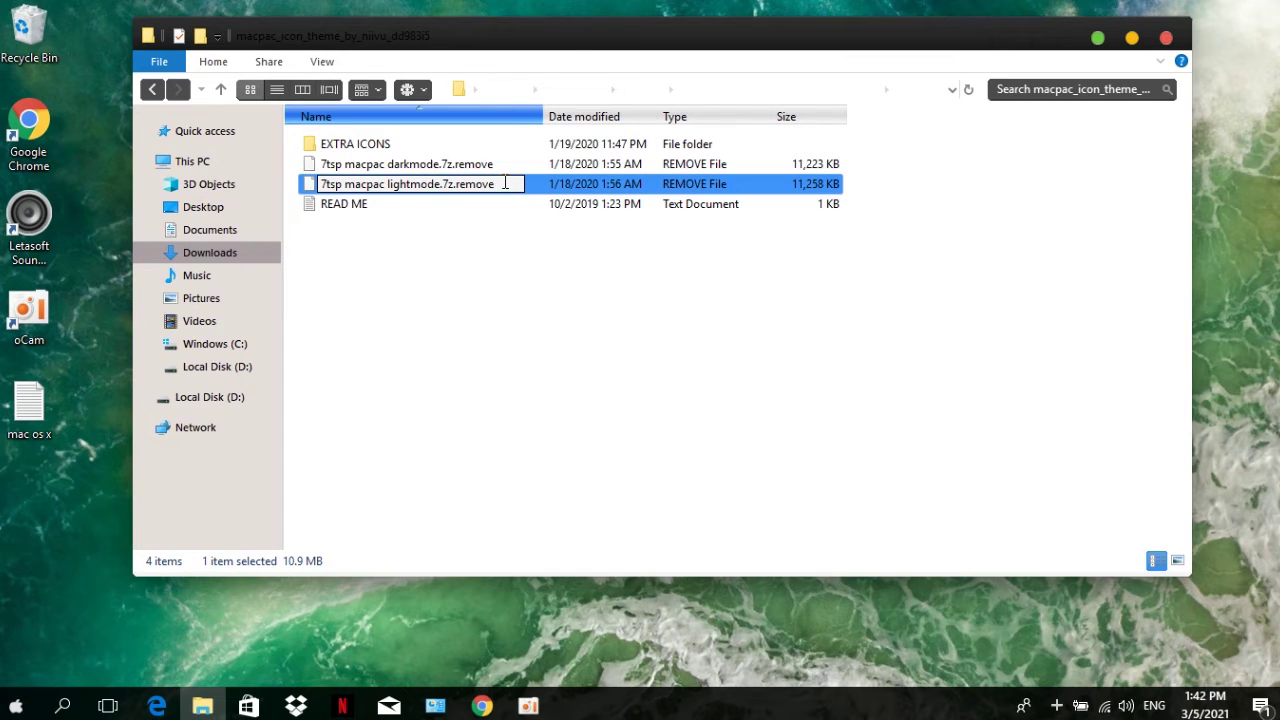
{"action": "key", "text": "BackSpace"}
{"action": "key", "text": "BackSpace"}
{"action": "key", "text": "BackSpace"}
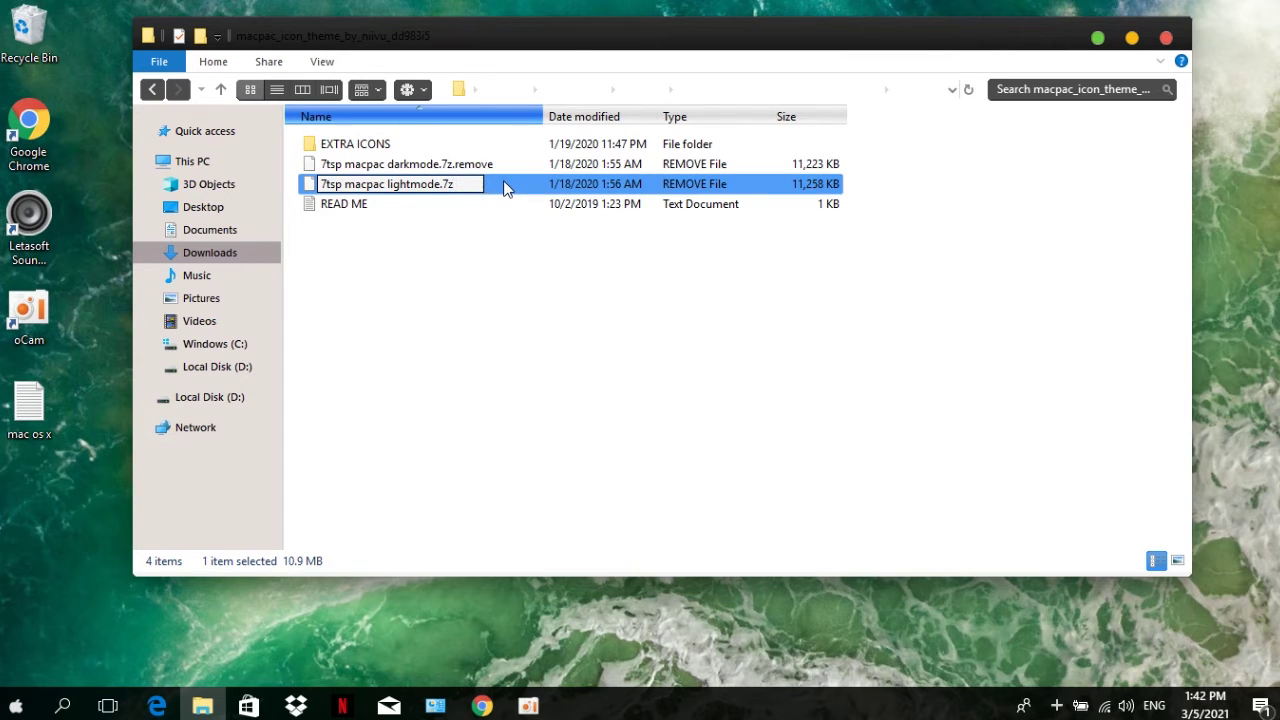
{"action": "key", "text": "Return"}
{"action": "left_click", "coordinate": [708, 363]}
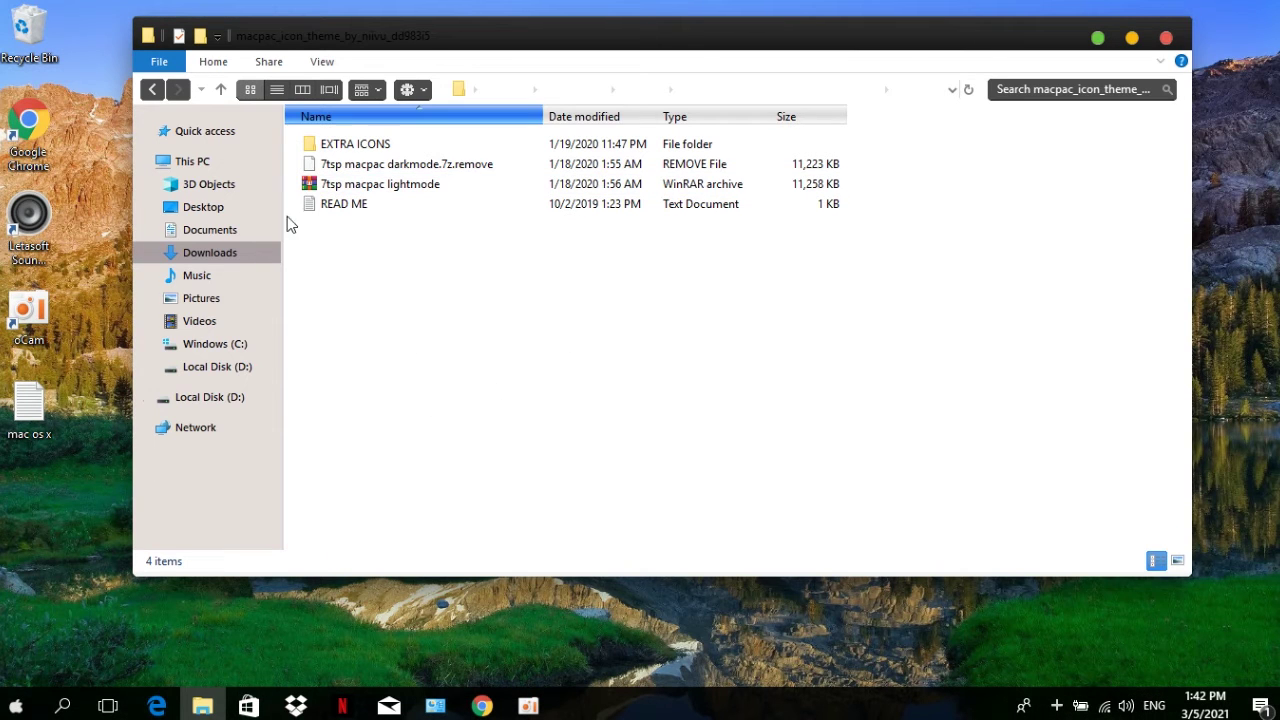
Run NexusSetup.exe from the nexus archive in the mac os folder and choose French as the setup language
{"action": "left_click", "coordinate": [152, 89]}
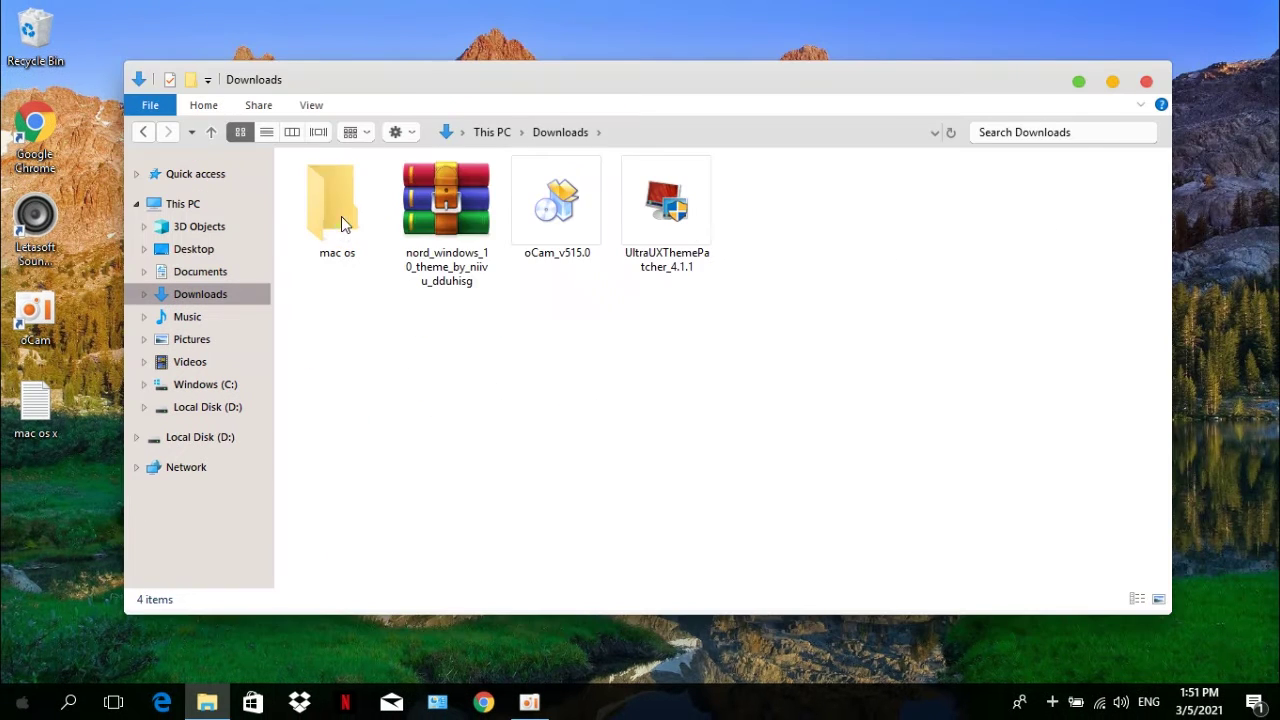
{"action": "double_click", "coordinate": [332, 200]}
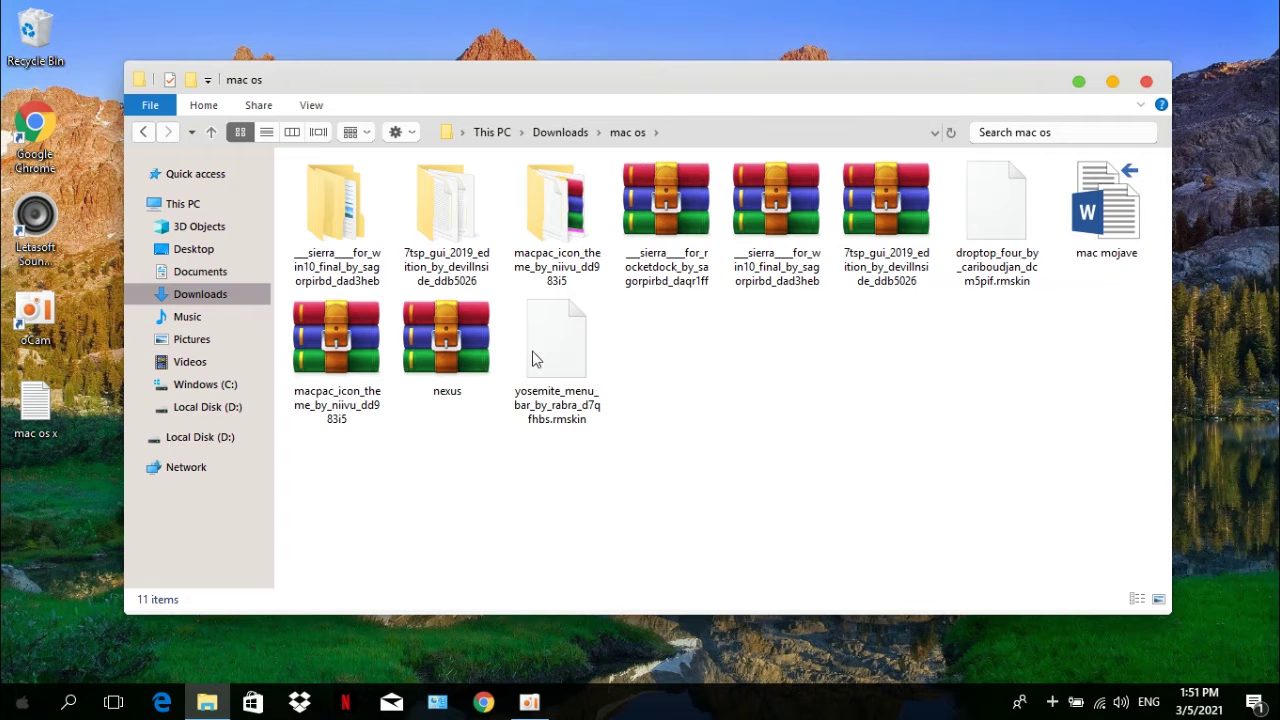
{"action": "right_click", "coordinate": [757, 369]}
{"action": "left_click", "coordinate": [443, 389]}
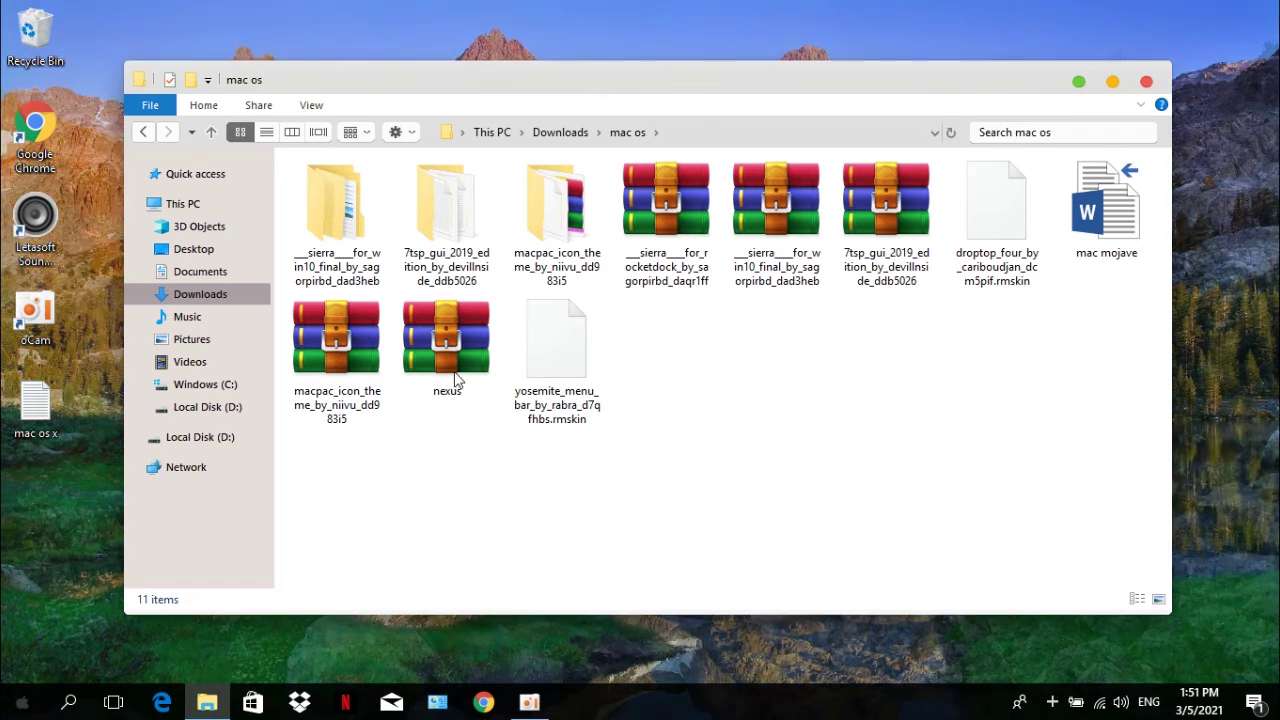
{"action": "left_click", "coordinate": [447, 369]}
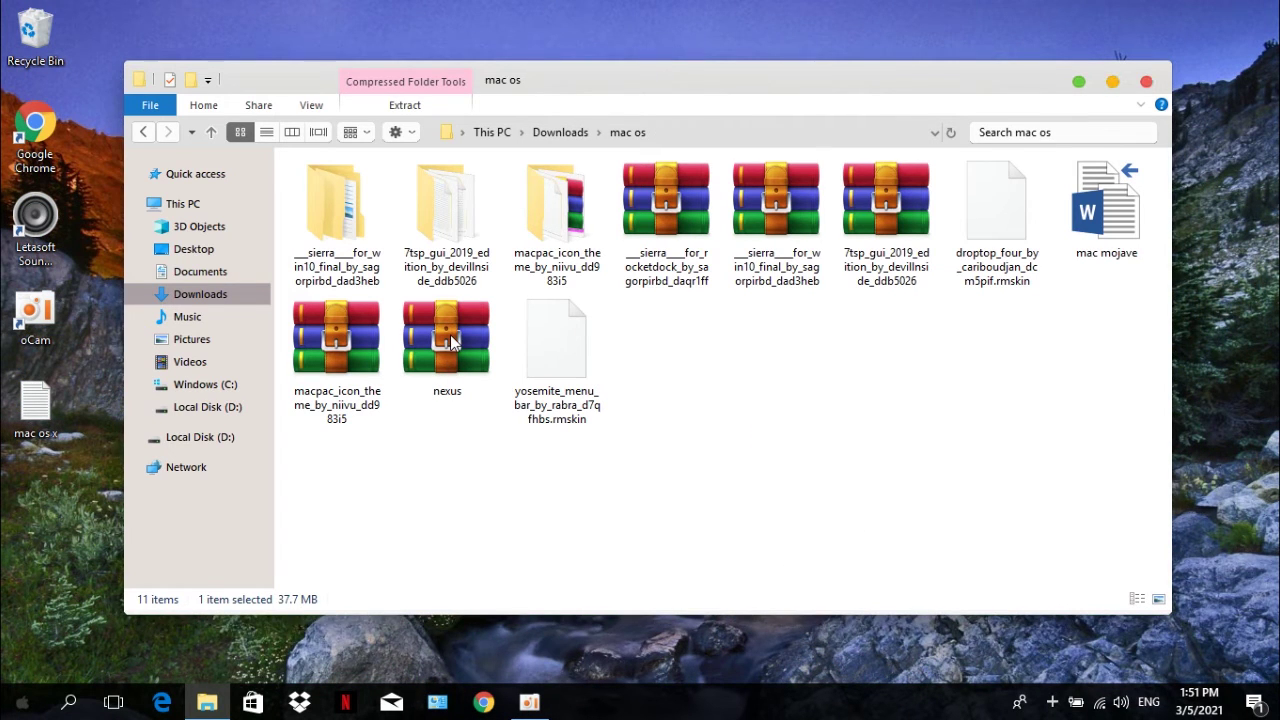
{"action": "double_click", "coordinate": [451, 342]}
{"action": "double_click", "coordinate": [229, 331]}
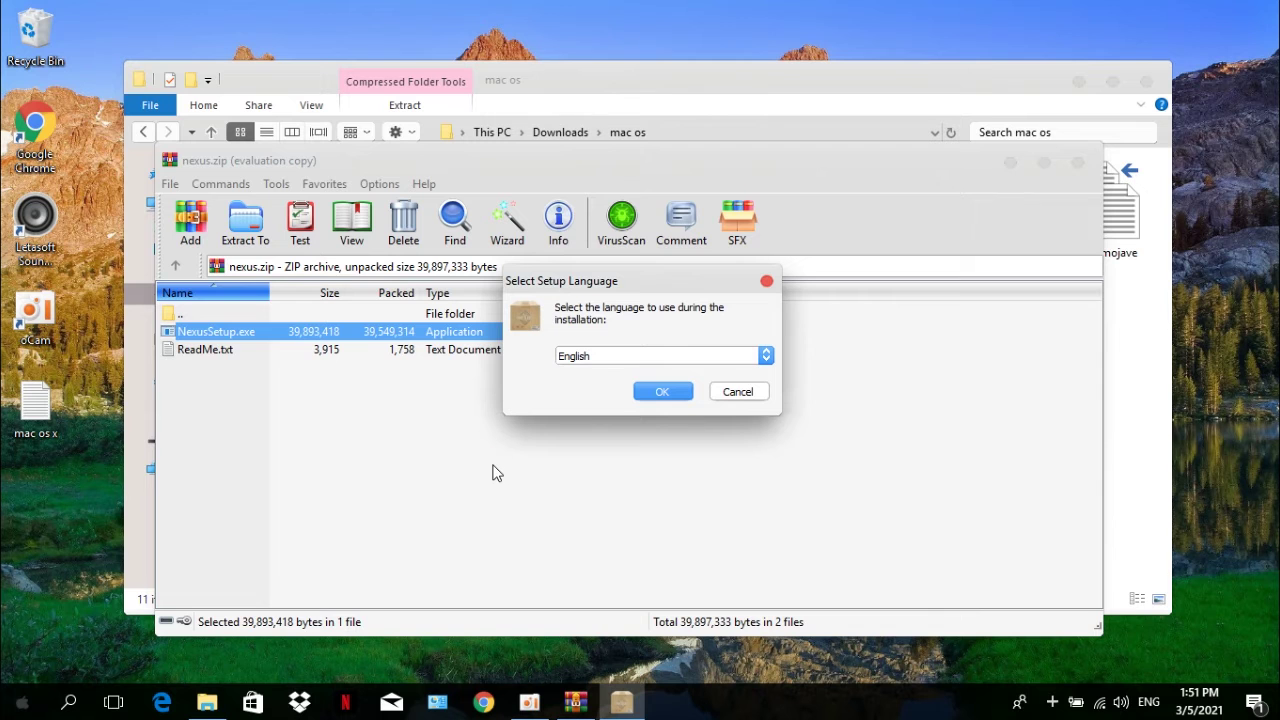
{"action": "left_click", "coordinate": [606, 357]}
{"action": "left_click", "coordinate": [611, 411]}
{"action": "left_click", "coordinate": [668, 390]}
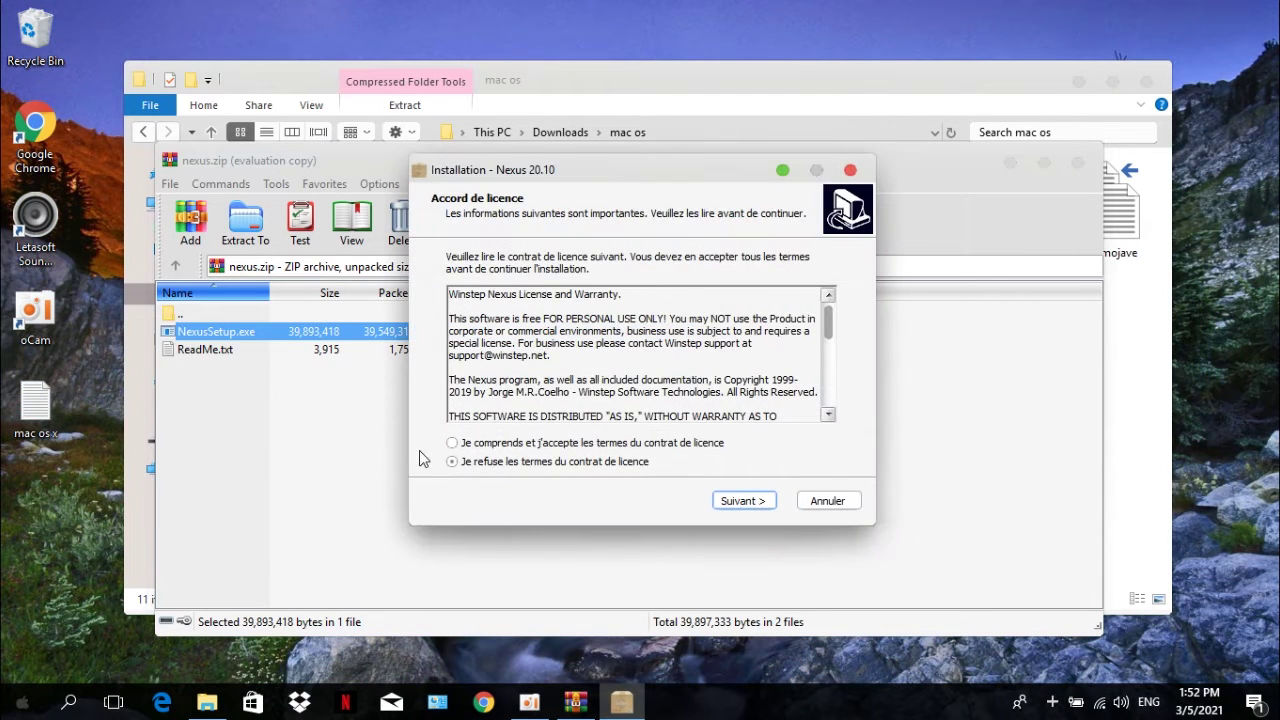
Accept the Nexus licence terms, install it to C:\Program Files (x86)\Winstep with the default Start menu folder, and finish the setup
{"action": "left_click", "coordinate": [452, 442]}
{"action": "left_click", "coordinate": [742, 500]}
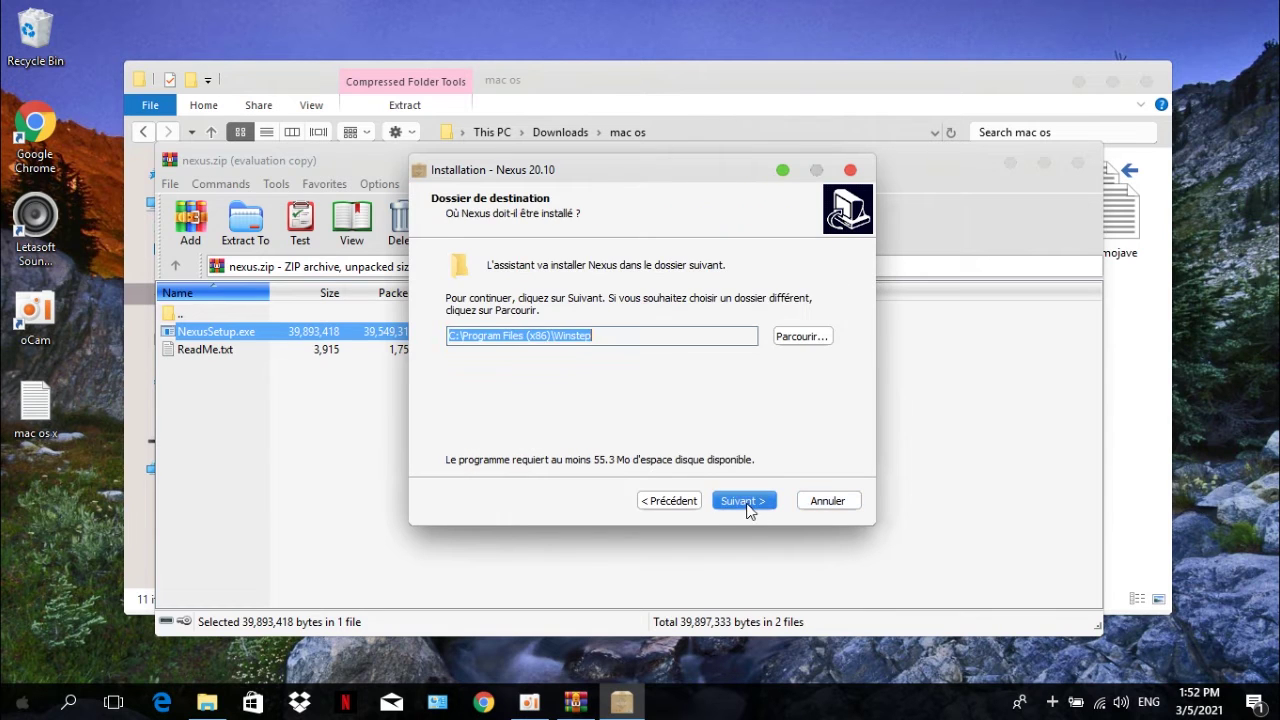
{"action": "left_click", "coordinate": [737, 500]}
{"action": "left_click", "coordinate": [737, 500]}
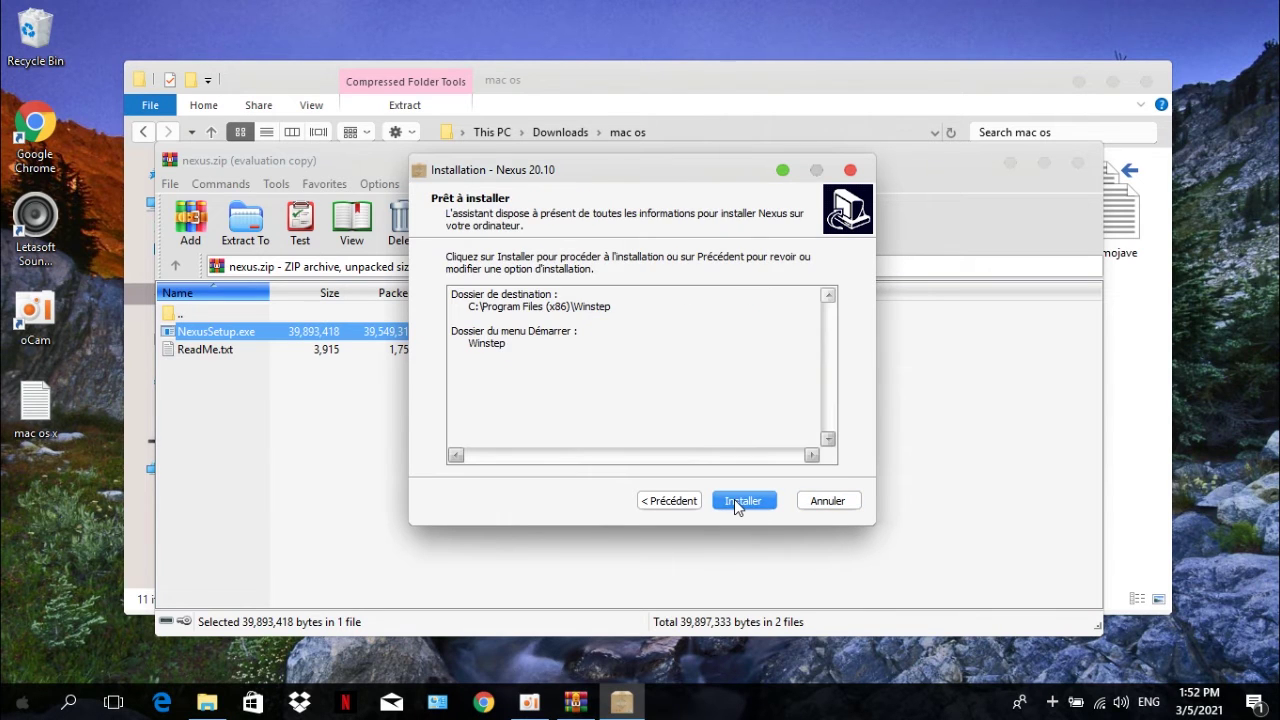
{"action": "left_click", "coordinate": [734, 499]}
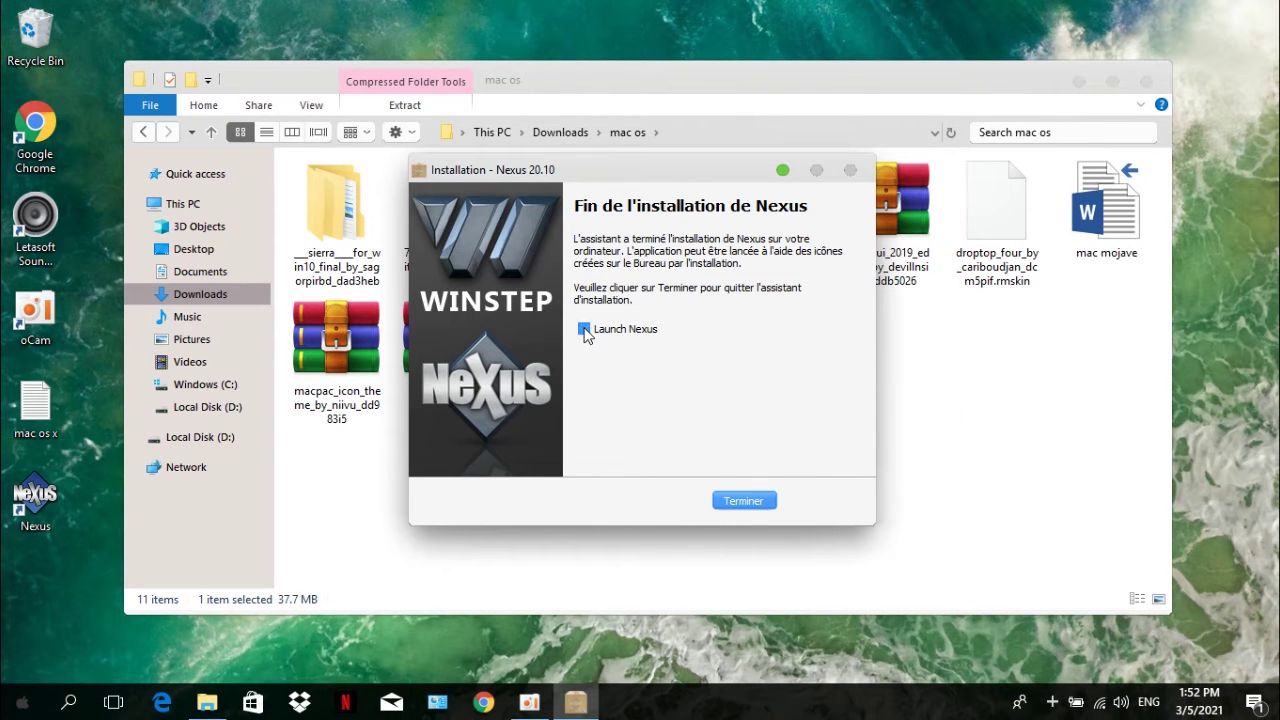
{"action": "left_click", "coordinate": [744, 500]}
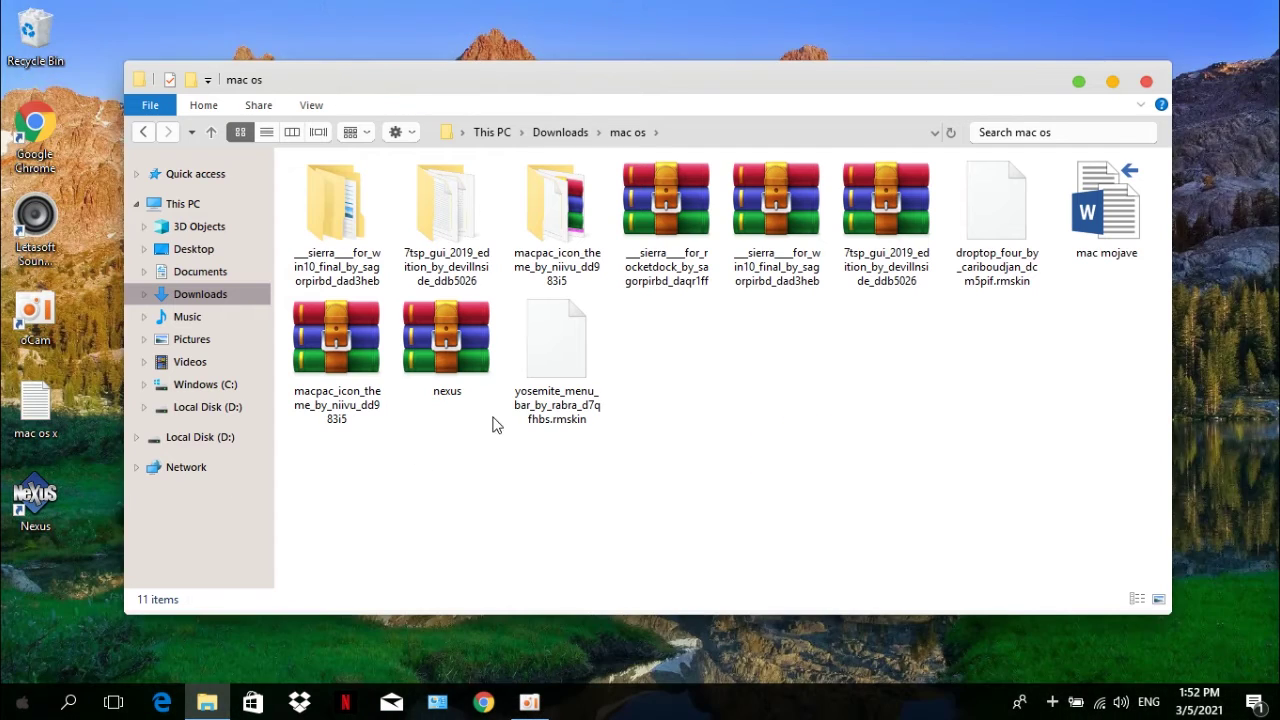
Copy the EXTRA ICONS folder from the macpac icon theme folder to the root of the Windows (C:) drive and refresh the listing
{"action": "double_click", "coordinate": [360, 400]}
{"action": "left_click", "coordinate": [392, 193]}
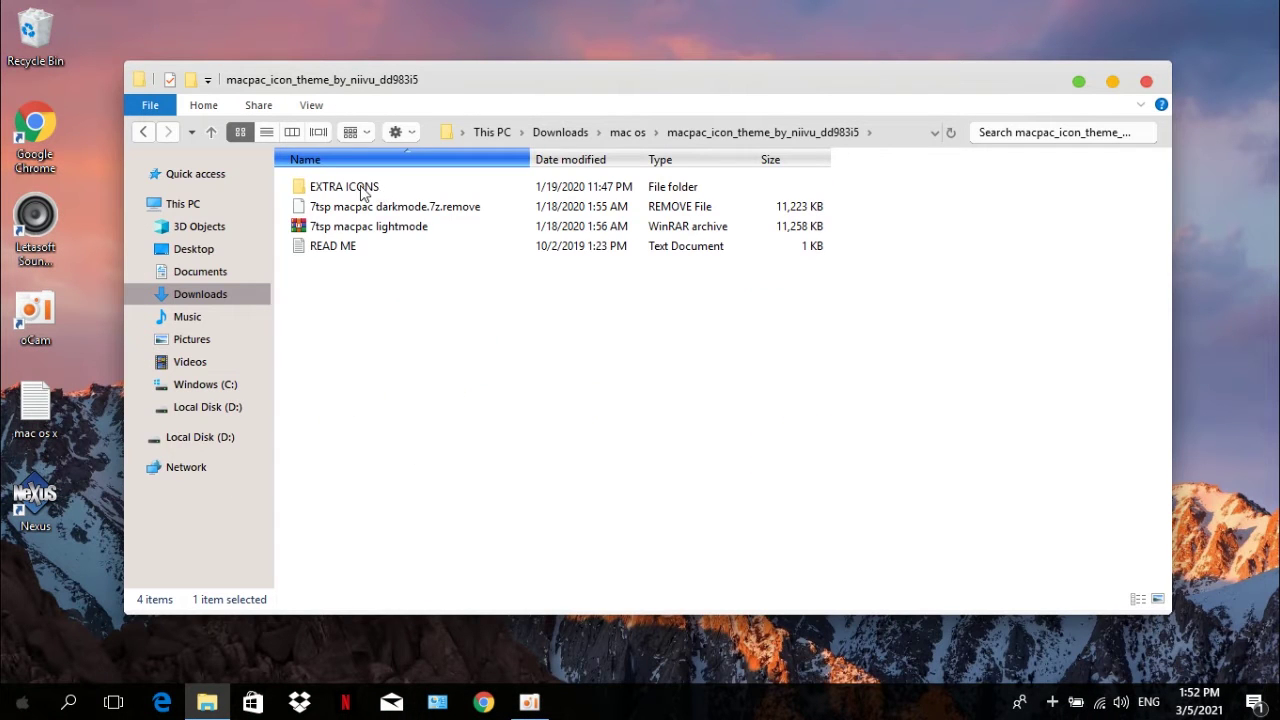
{"action": "right_click", "coordinate": [362, 190]}
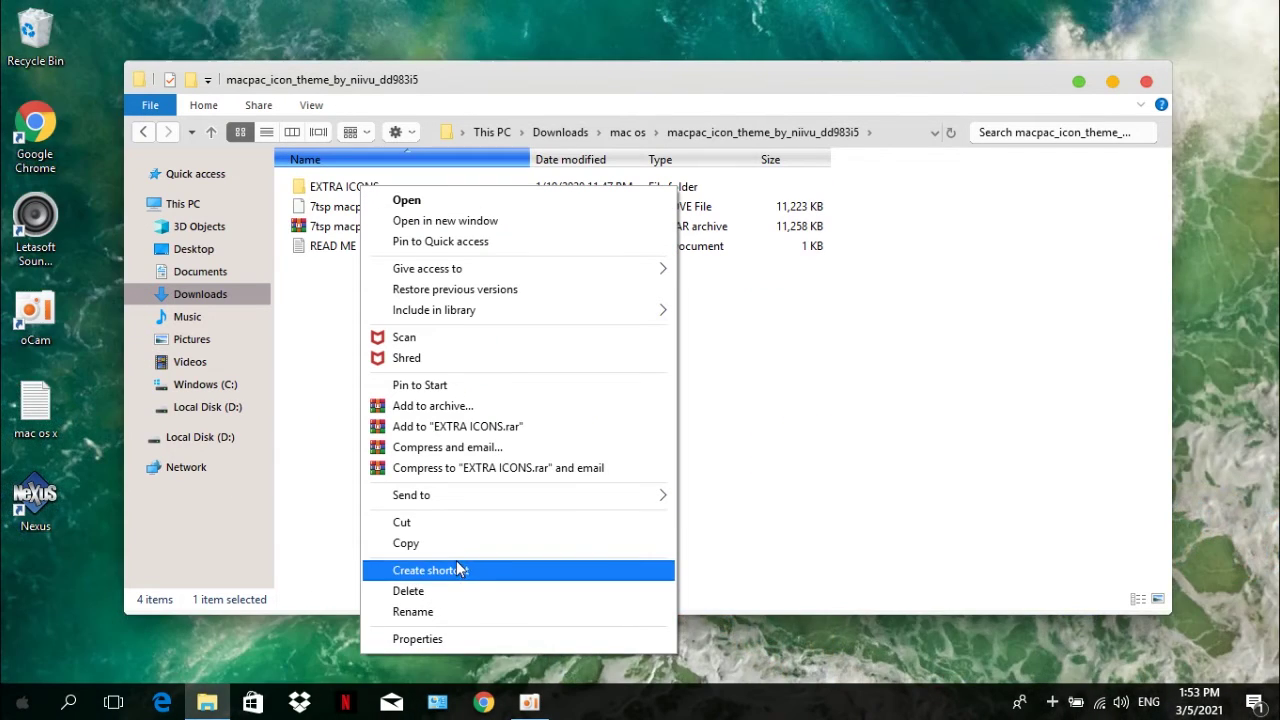
{"action": "left_click", "coordinate": [456, 545]}
{"action": "left_click", "coordinate": [214, 390]}
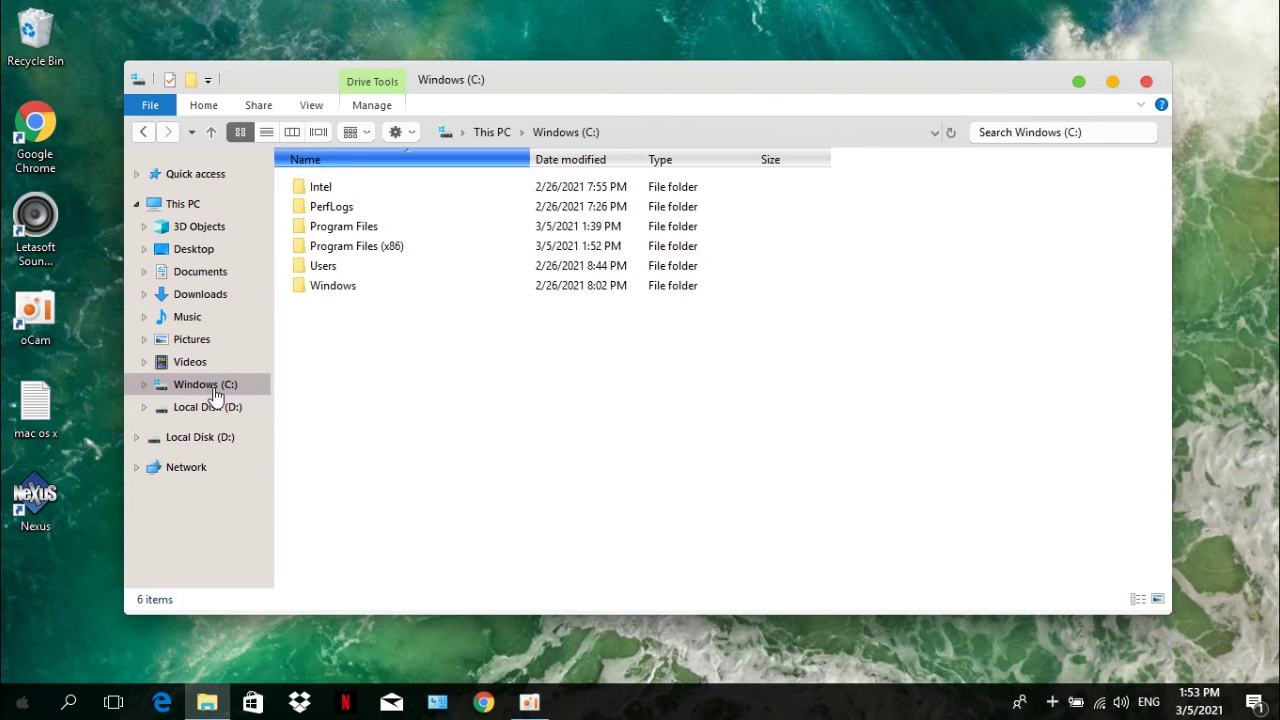
{"action": "right_click", "coordinate": [407, 380]}
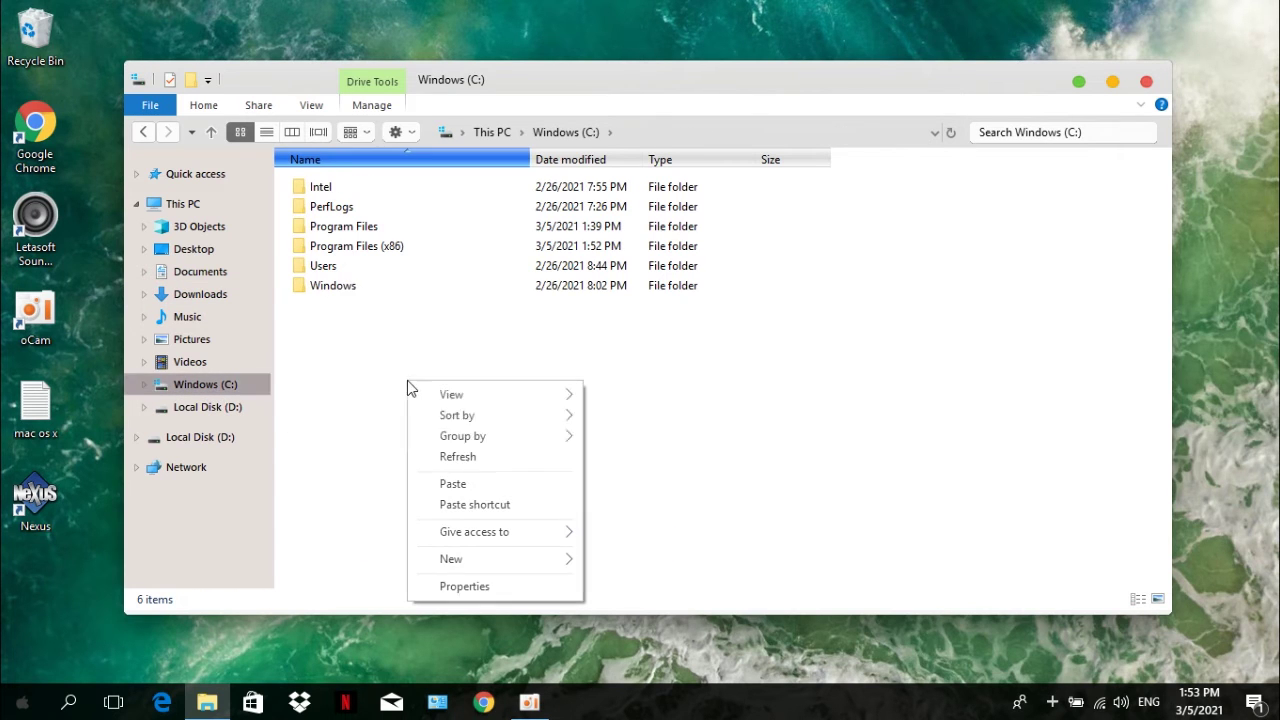
{"action": "left_click", "coordinate": [472, 484]}
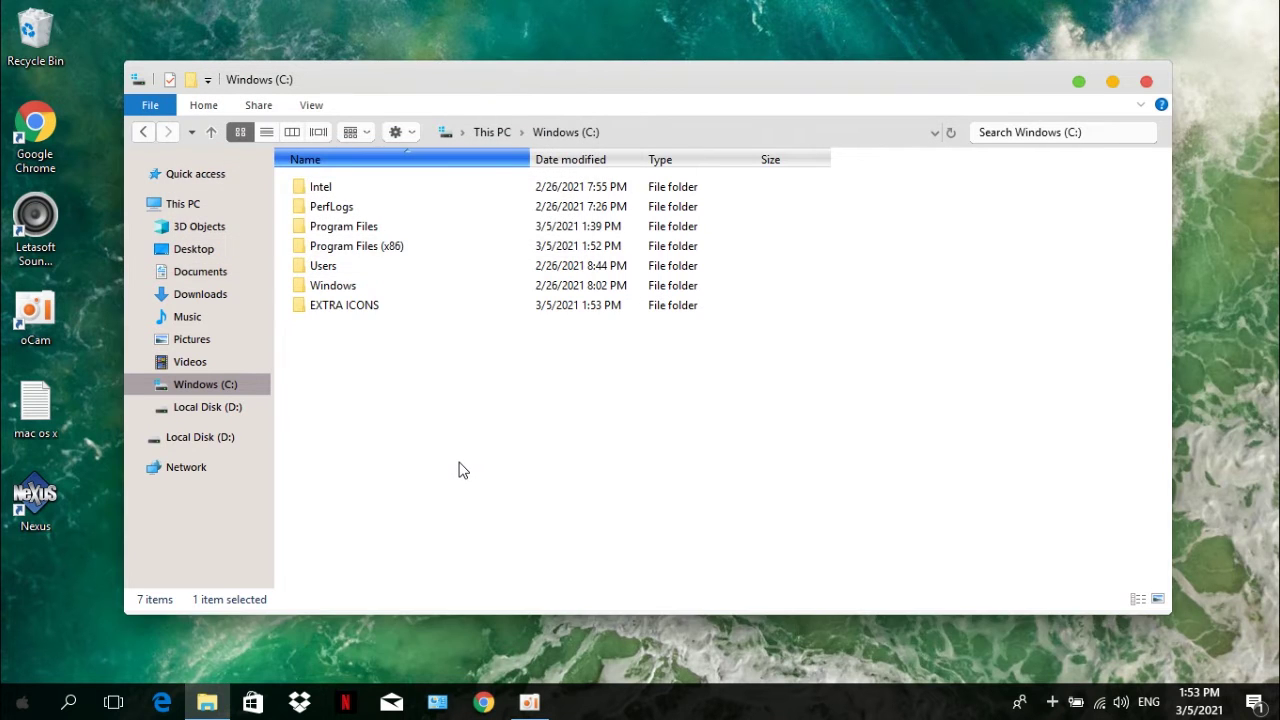
{"action": "right_click", "coordinate": [461, 467]}
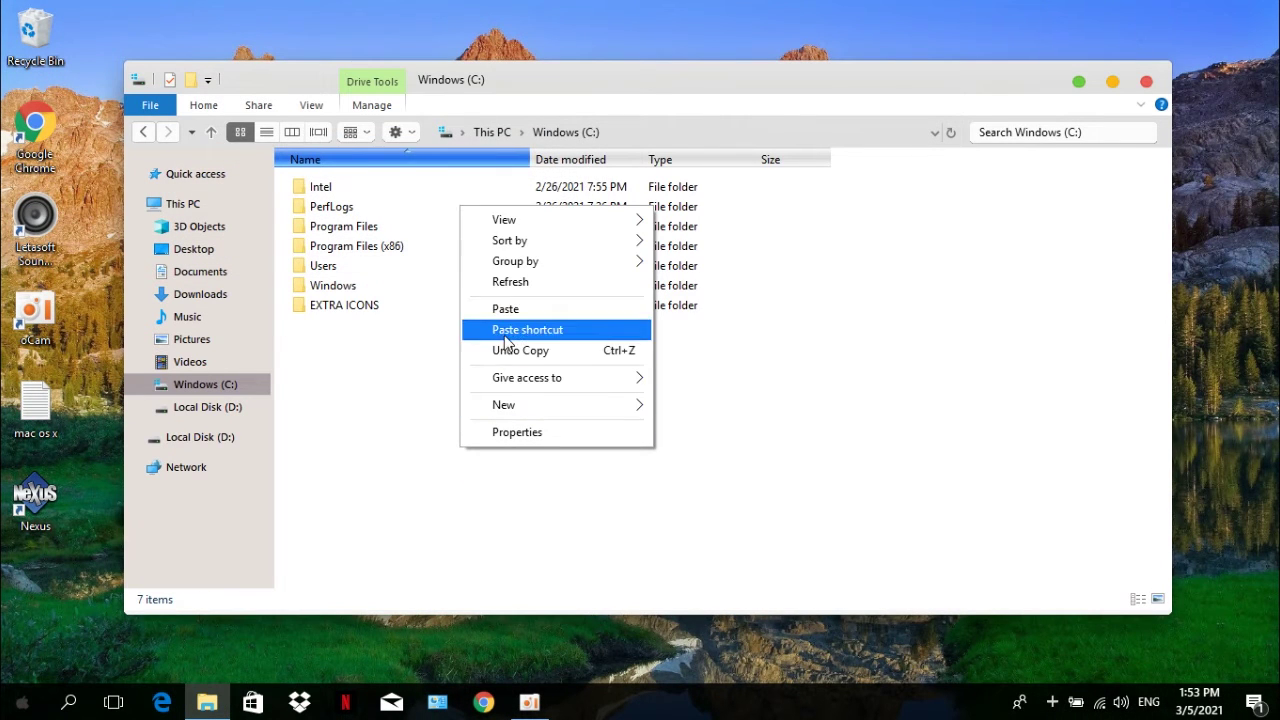
{"action": "left_click", "coordinate": [500, 283]}
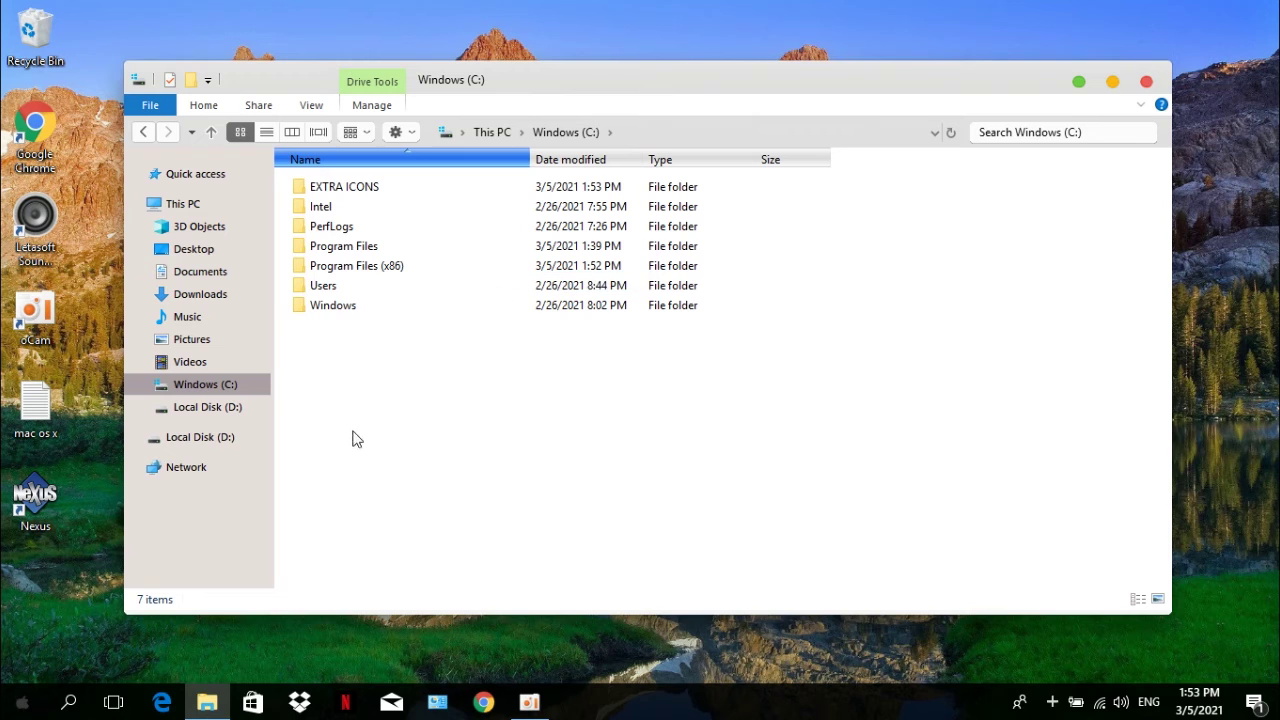
Extract the Sierra for RocketDock archive into its own subfolder within the mac os folder
{"action": "left_click", "coordinate": [143, 132]}
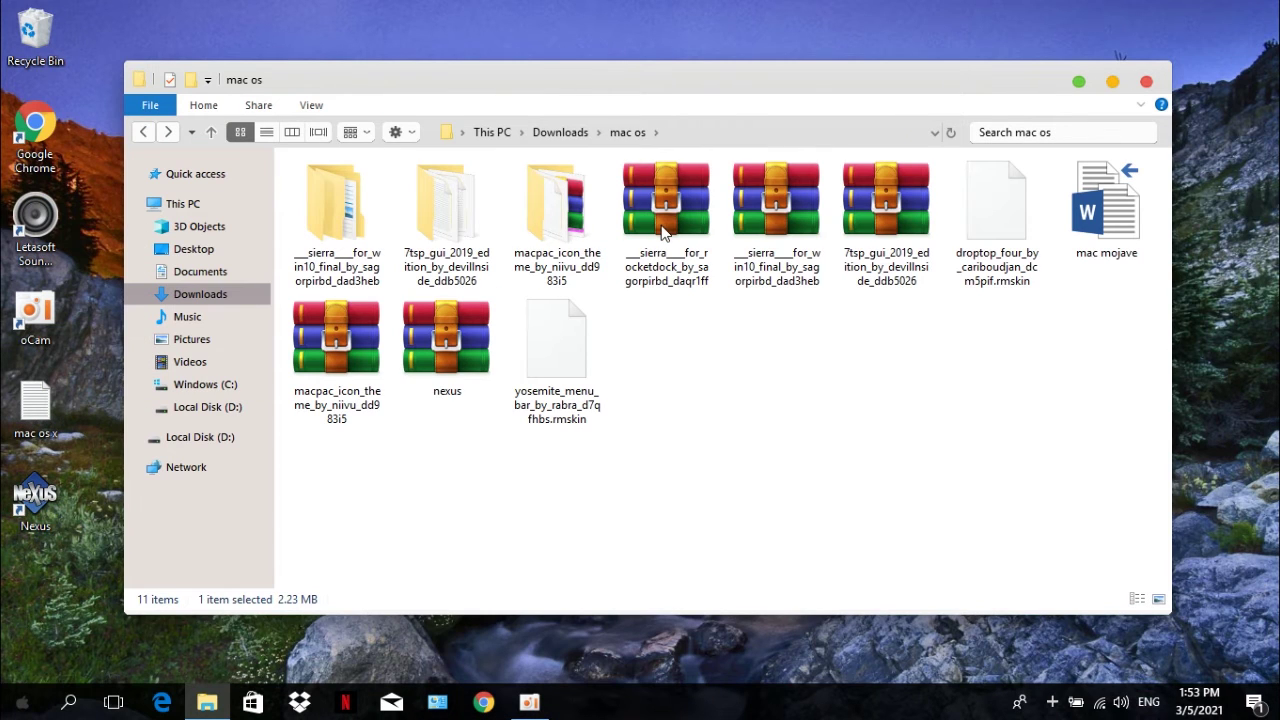
{"action": "right_click", "coordinate": [662, 230]}
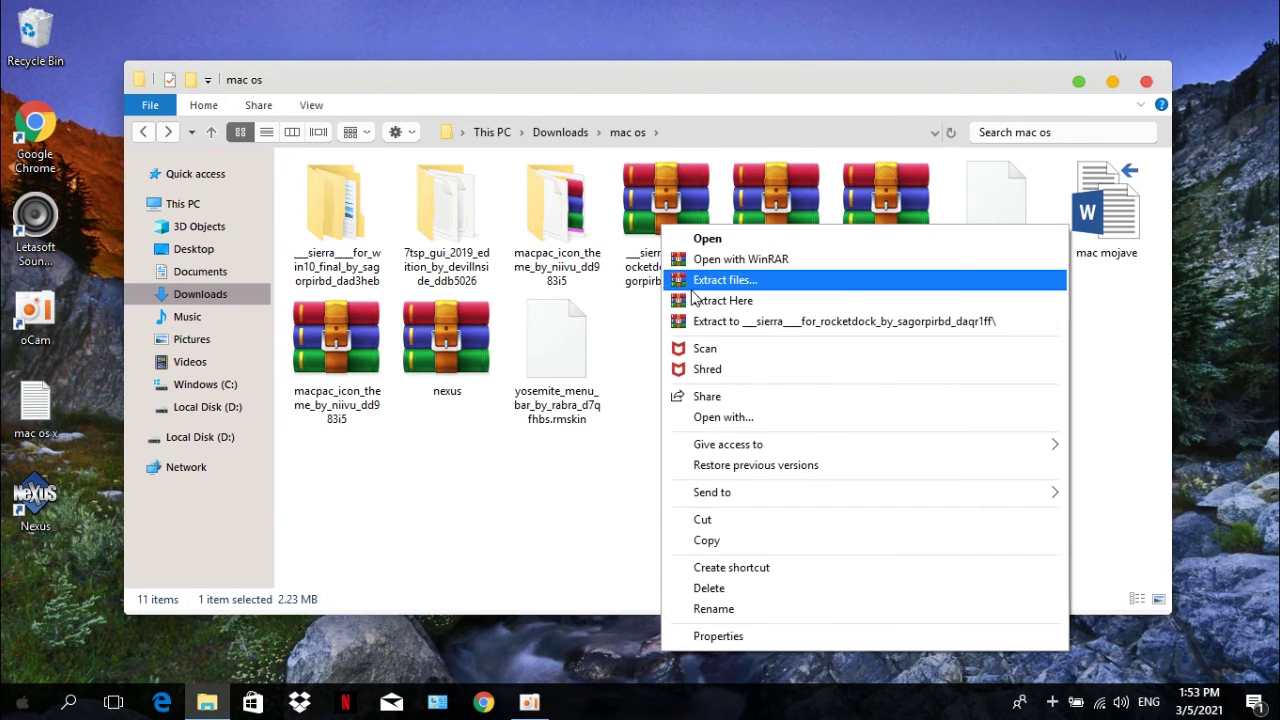
{"action": "left_click", "coordinate": [699, 286]}
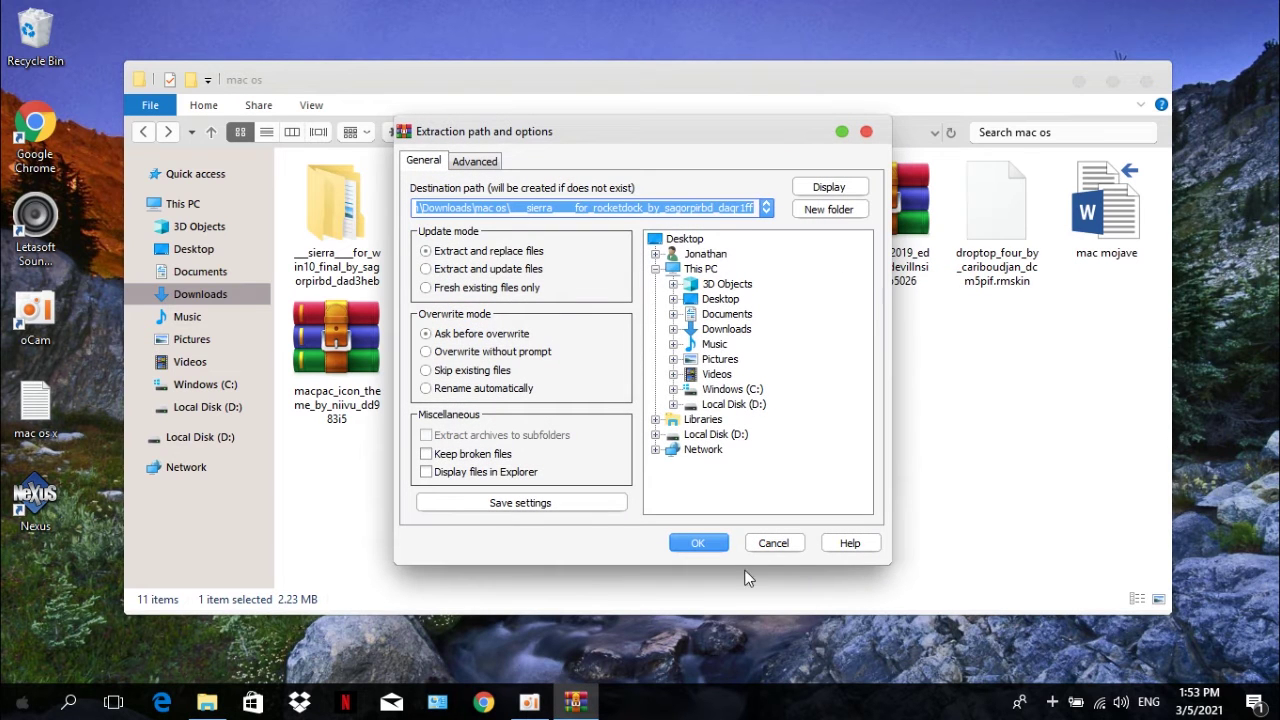
{"action": "left_click", "coordinate": [698, 543]}
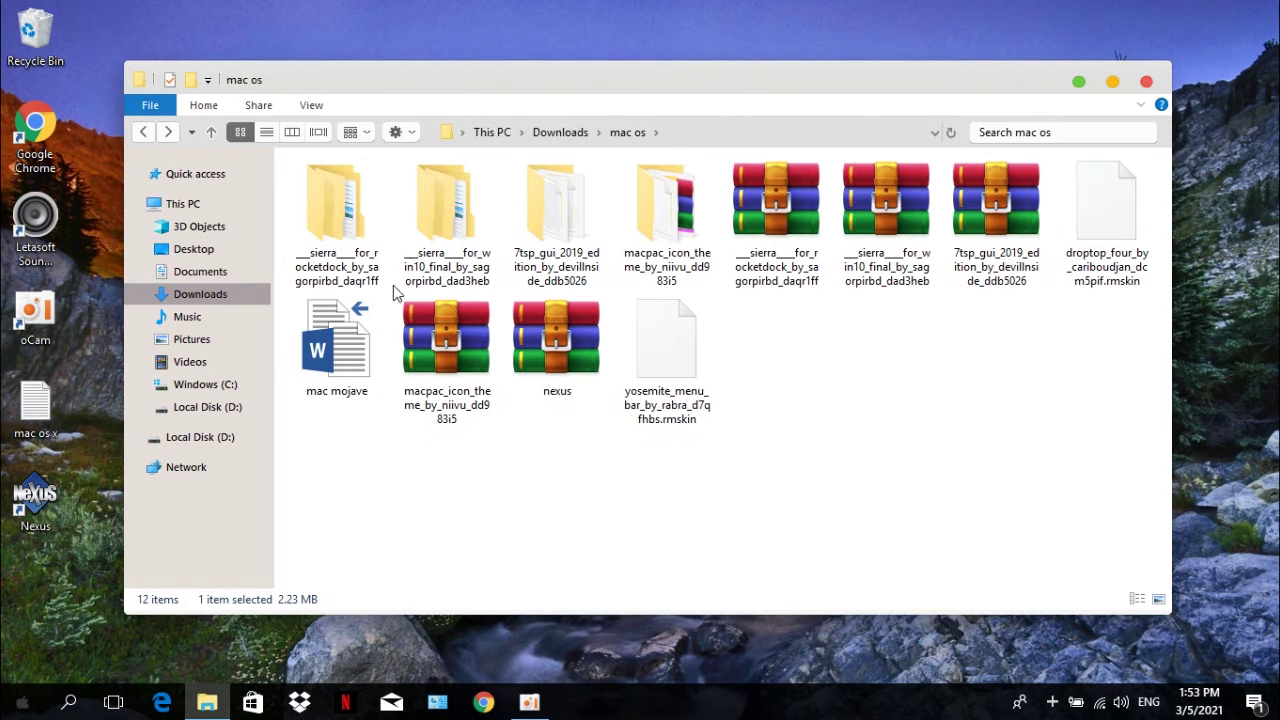
Copy the Sierra, Sierra Blue, Sierra Green and Sierra Red folders from the extracted Sierra for RocketDock folder
{"action": "double_click", "coordinate": [349, 233]}
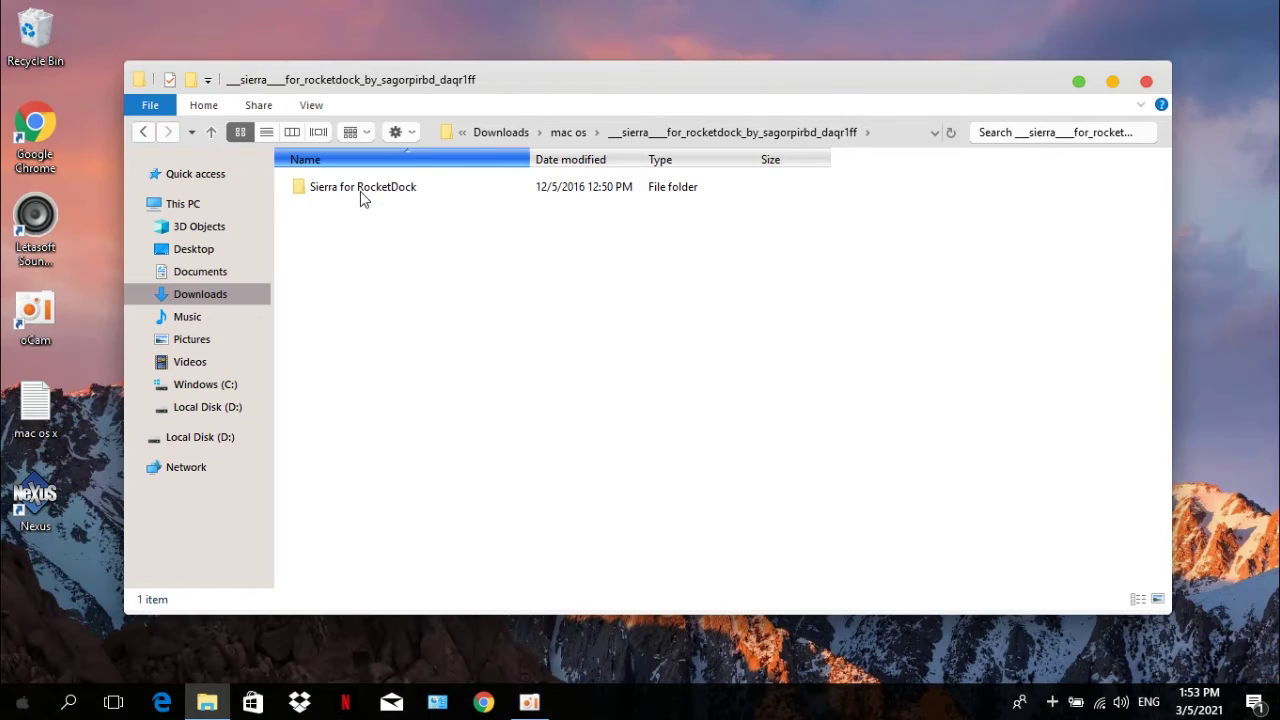
{"action": "double_click", "coordinate": [355, 188]}
{"action": "left_click_drag", "start_coordinate": [367, 330], "coordinate": [404, 258]}
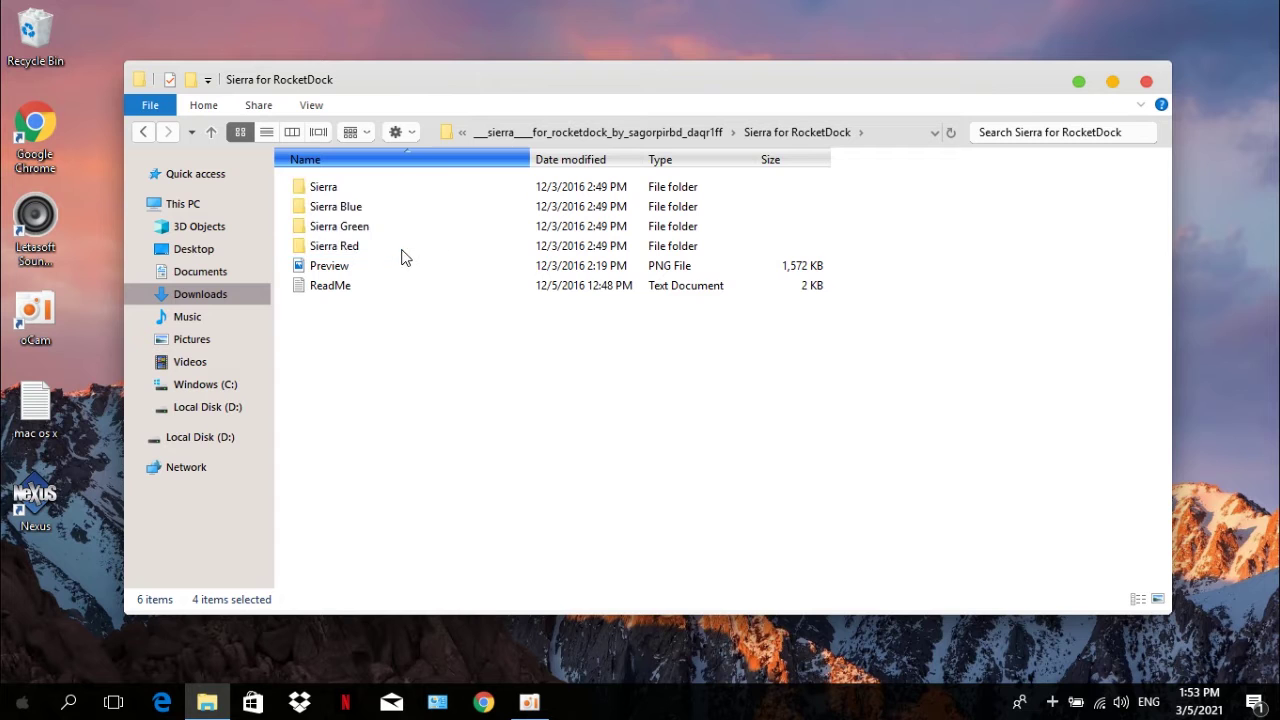
{"action": "right_click", "coordinate": [397, 228]}
{"action": "left_click", "coordinate": [517, 515]}
{"action": "left_click", "coordinate": [337, 451]}
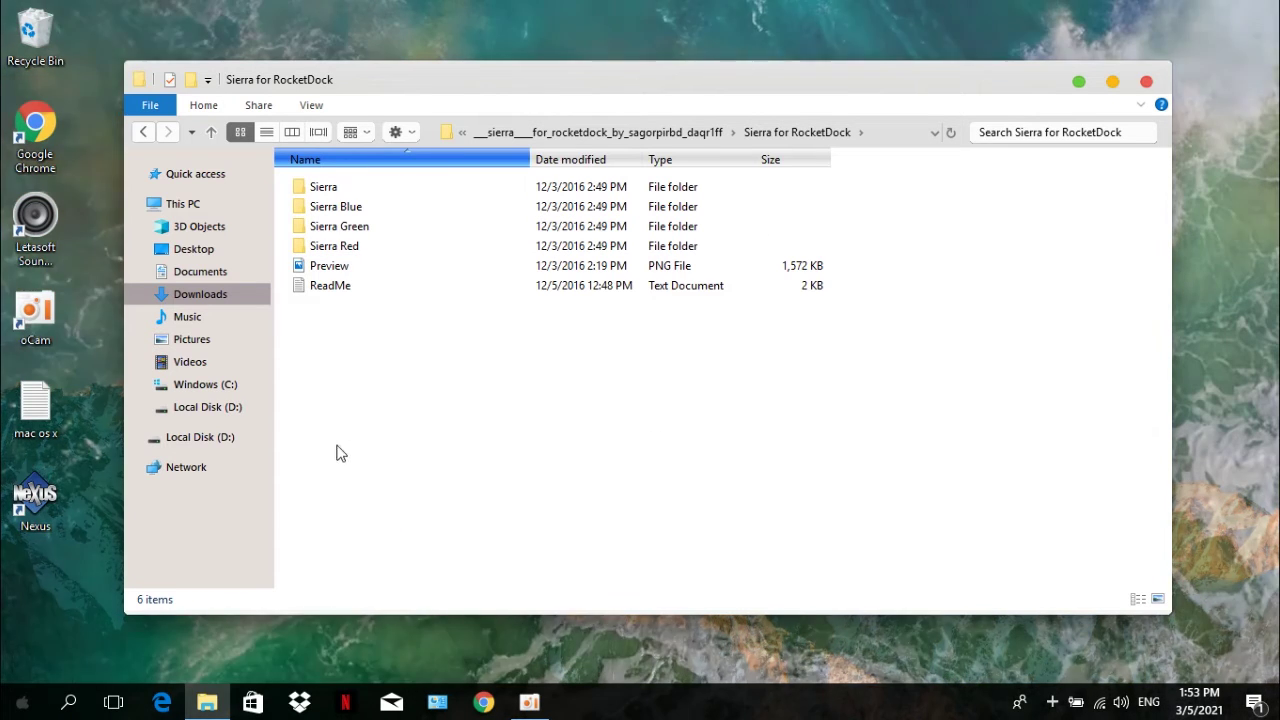
Paste the four Sierra folders into the NeXuS Backgrounds folder, reached through the Winstep shortcut in Documents
{"action": "left_click", "coordinate": [228, 271]}
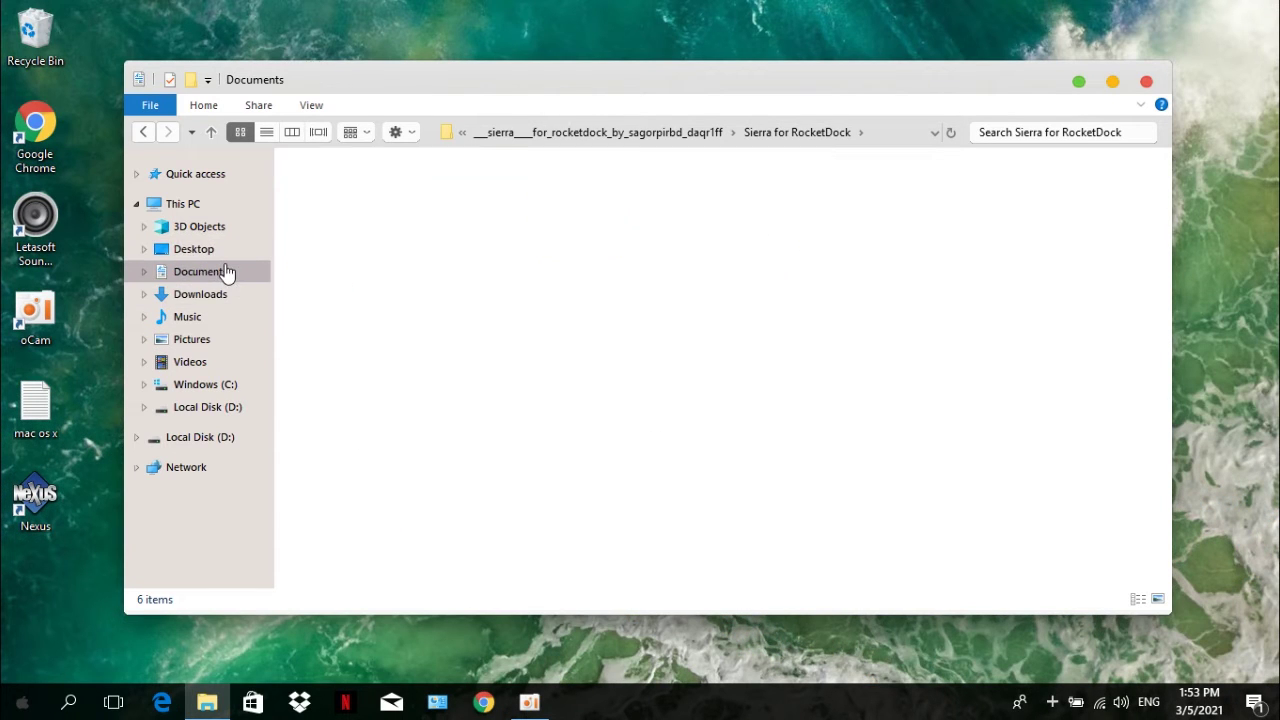
{"action": "left_click", "coordinate": [366, 247]}
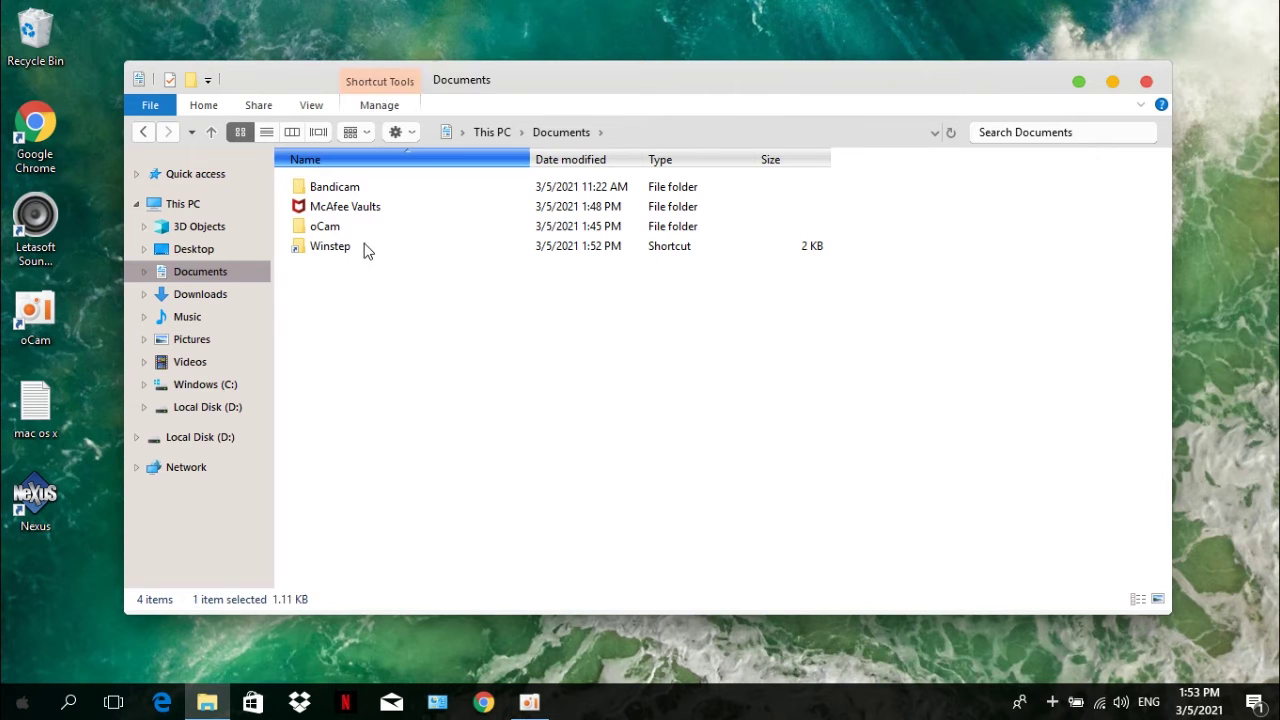
{"action": "left_click", "coordinate": [340, 250]}
{"action": "left_click", "coordinate": [380, 256]}
{"action": "double_click", "coordinate": [380, 251]}
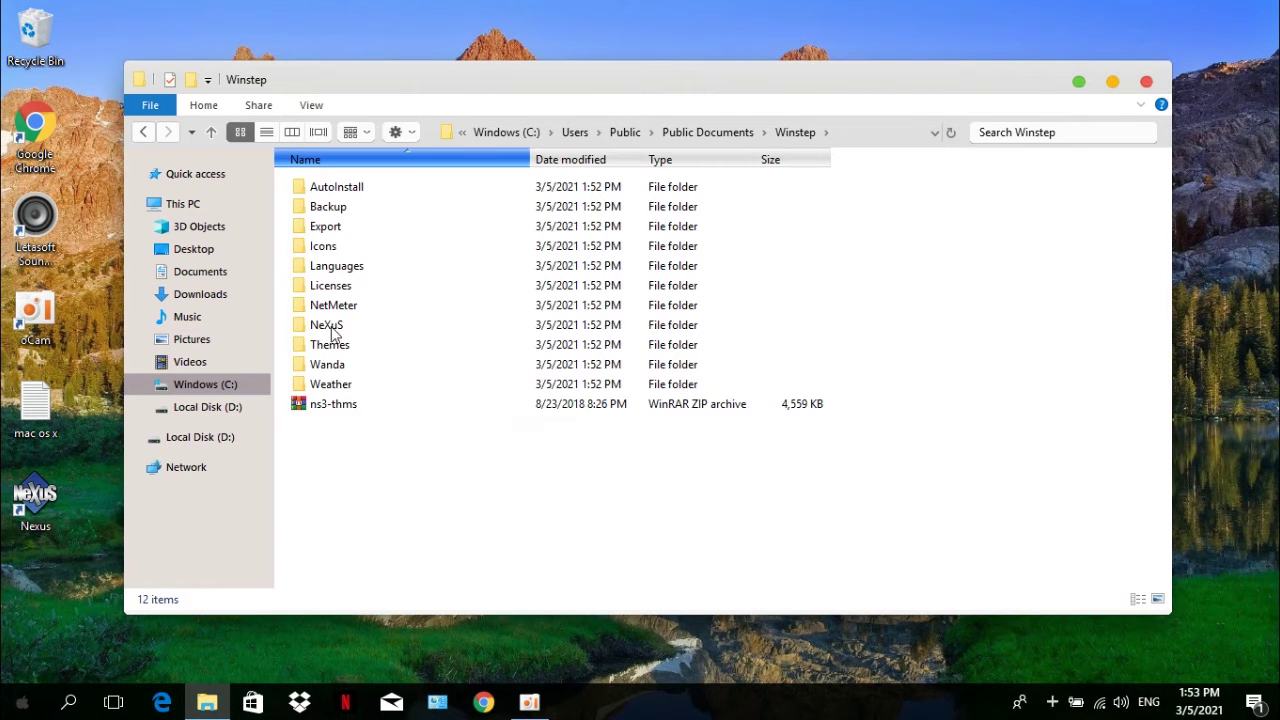
{"action": "double_click", "coordinate": [368, 327]}
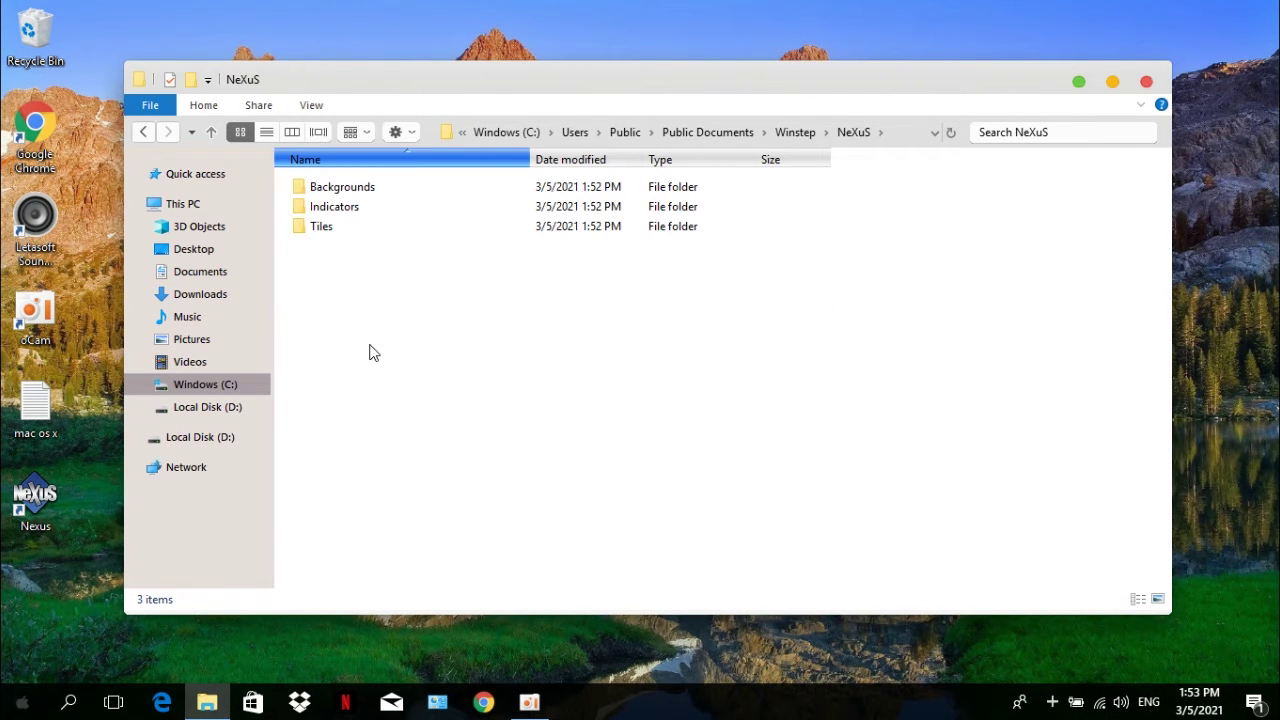
{"action": "double_click", "coordinate": [388, 191]}
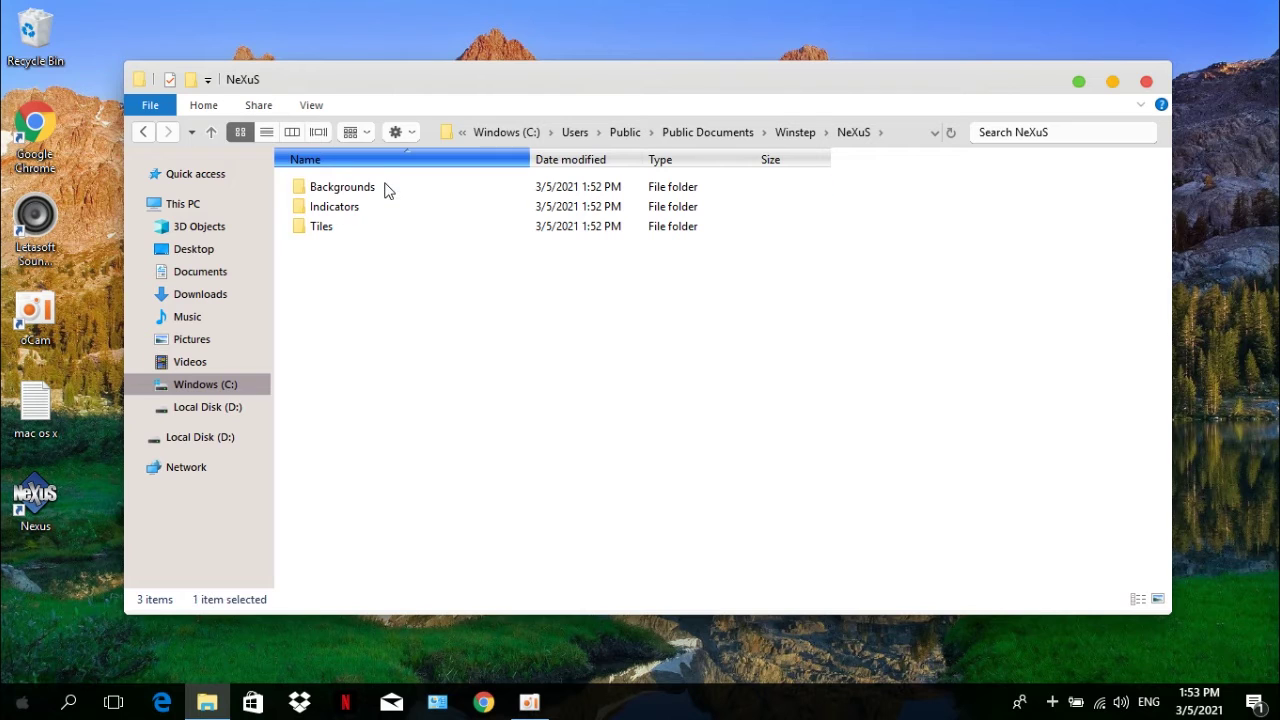
{"action": "right_click", "coordinate": [398, 387]}
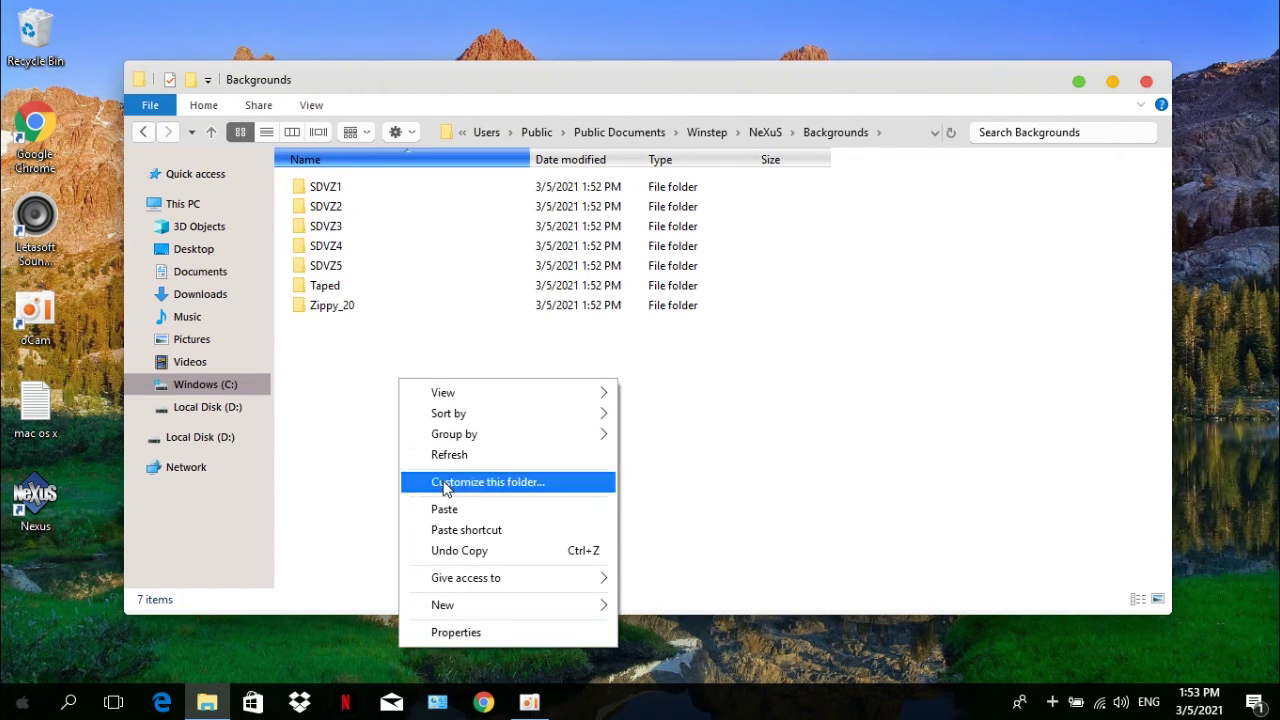
{"action": "left_click", "coordinate": [459, 511]}
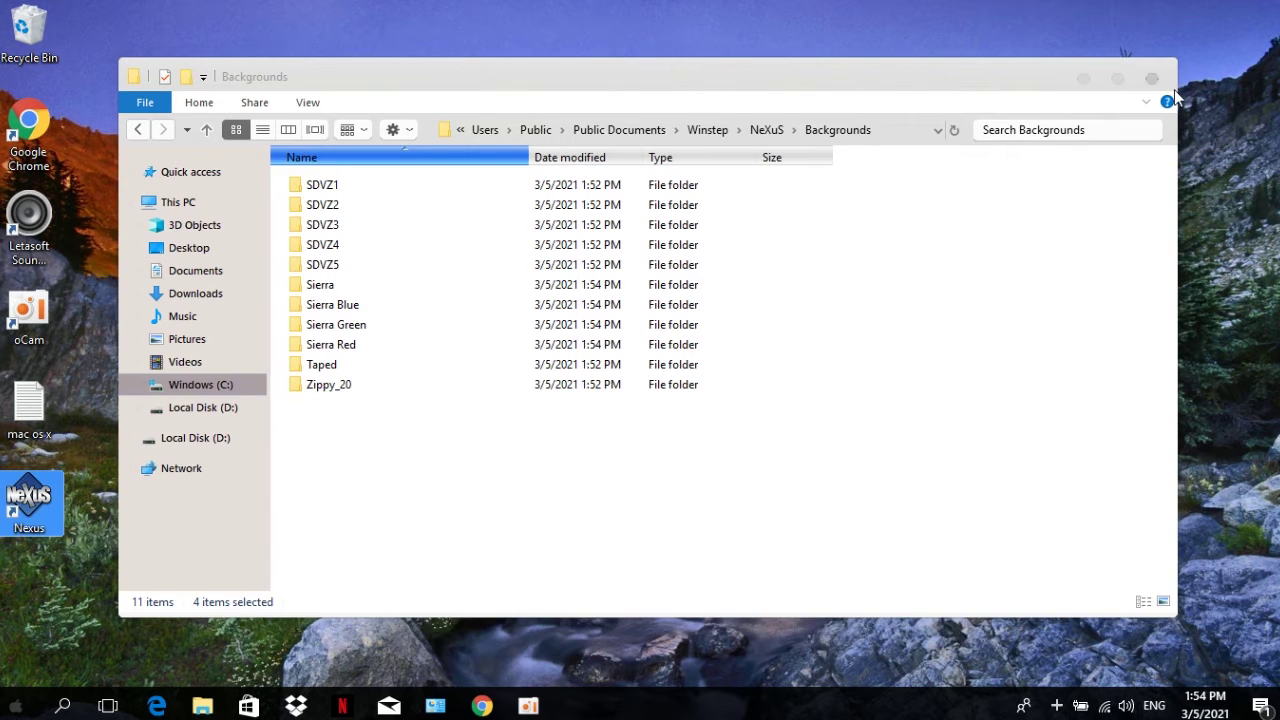
Preview the available dock themes in the NeXuS preferences, including SDVZ1, NX-Fire, Leopard, K-TEK4D5, Windows10Nx and Sierra Red
{"action": "left_click", "coordinate": [226, 293]}
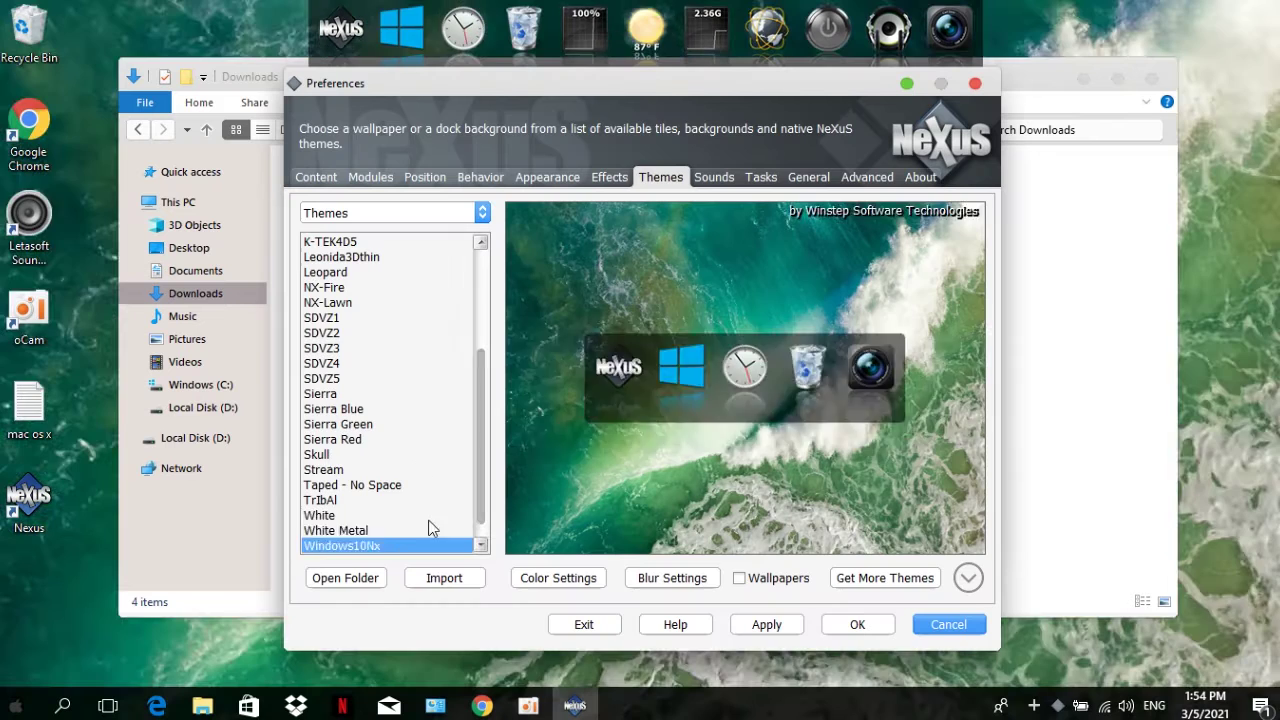
{"action": "left_click", "coordinate": [345, 438]}
{"action": "left_click", "coordinate": [345, 333]}
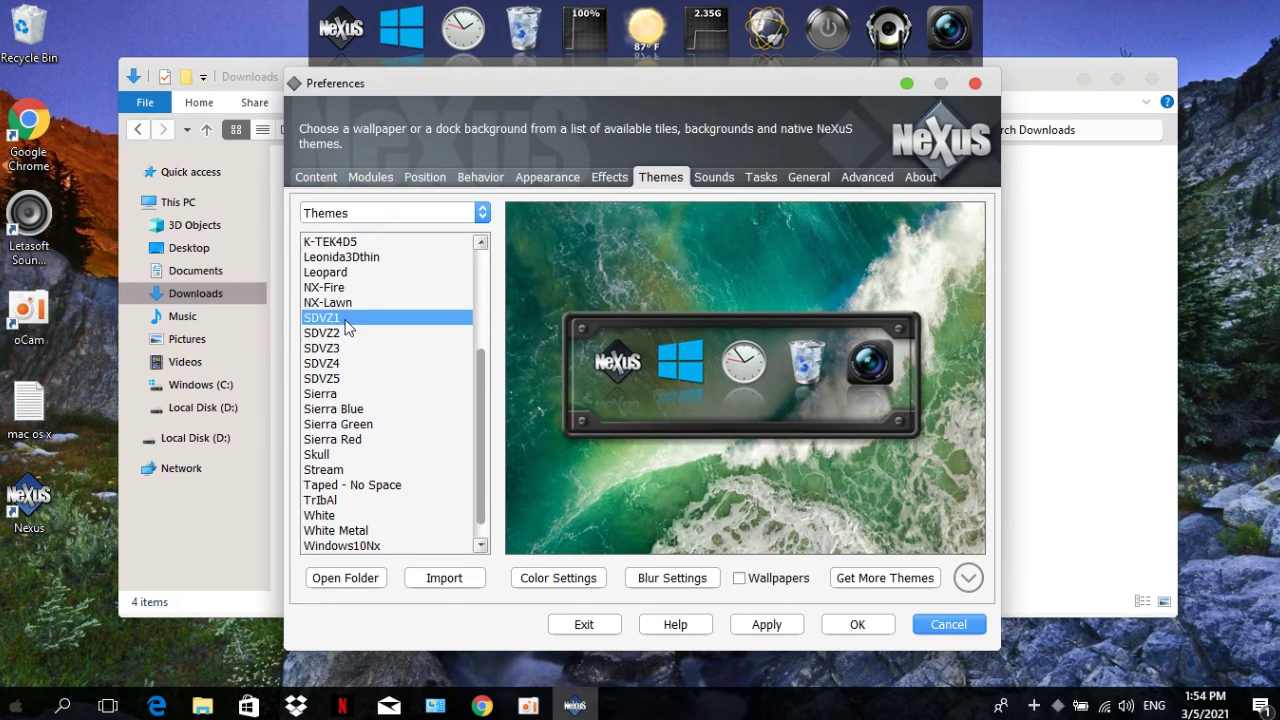
{"action": "left_click", "coordinate": [340, 287]}
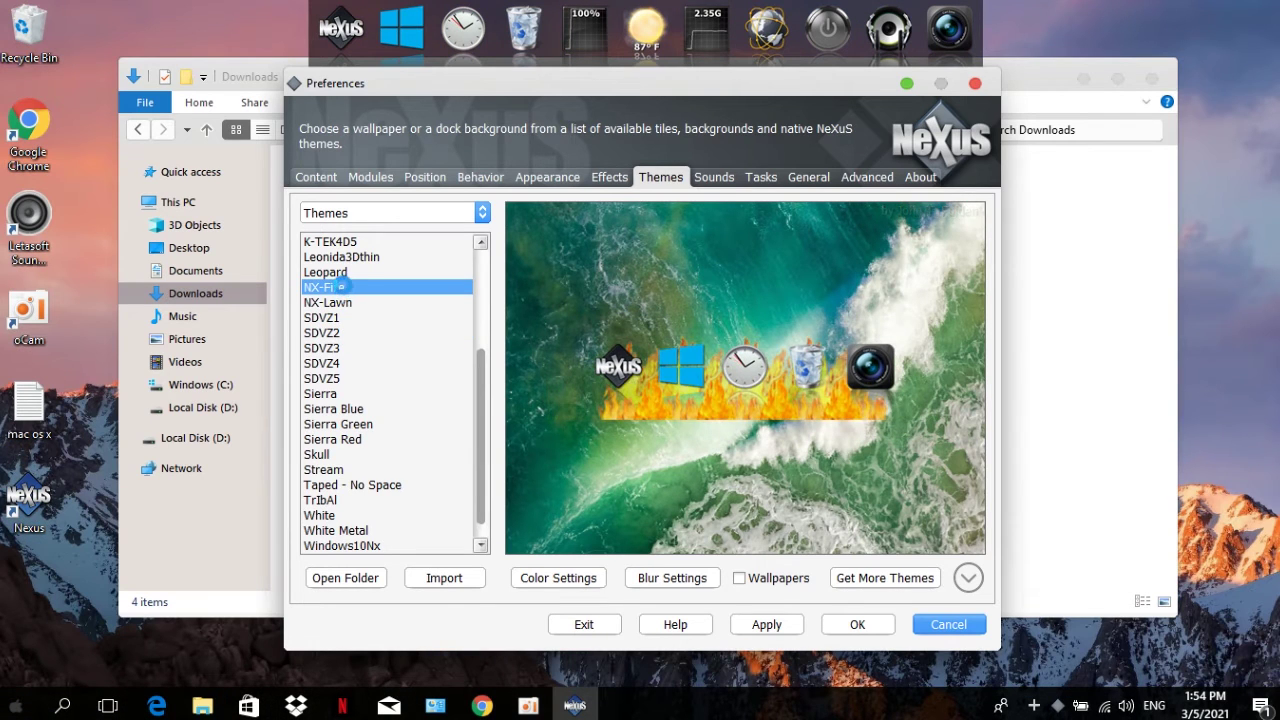
{"action": "left_click", "coordinate": [342, 272]}
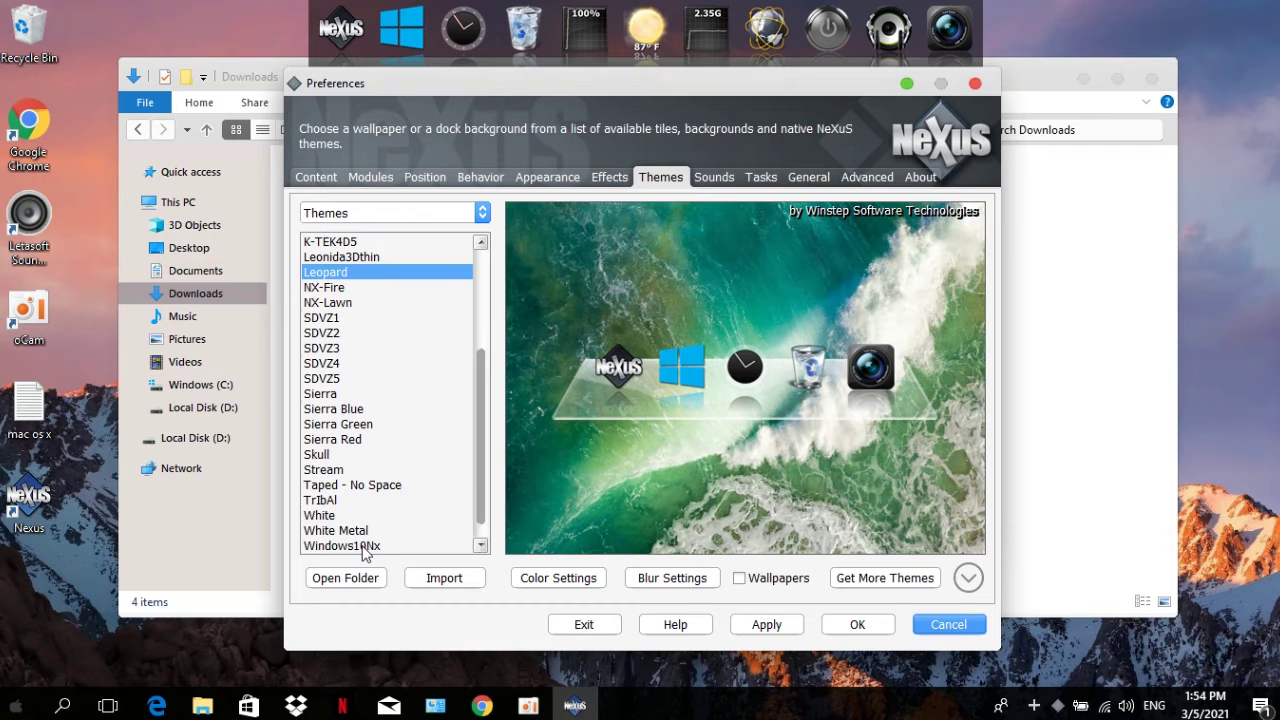
{"action": "left_click", "coordinate": [344, 257]}
{"action": "left_click", "coordinate": [350, 242]}
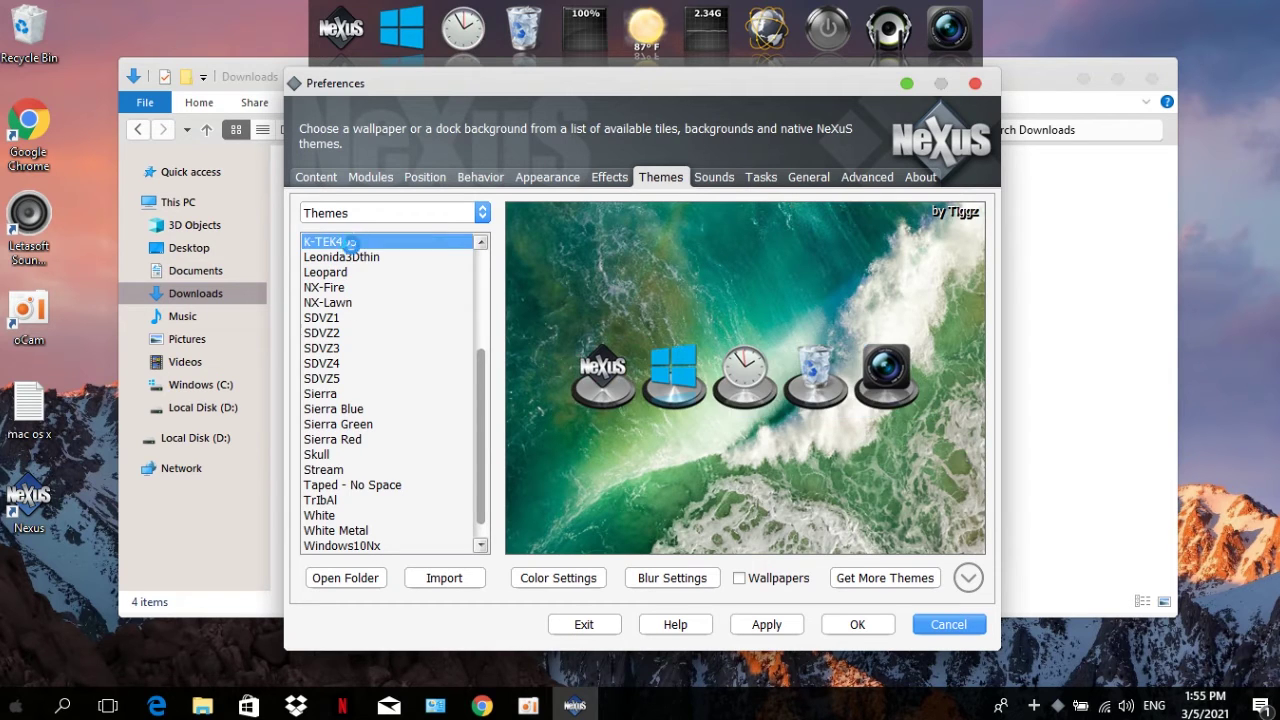
{"action": "left_click", "coordinate": [340, 546]}
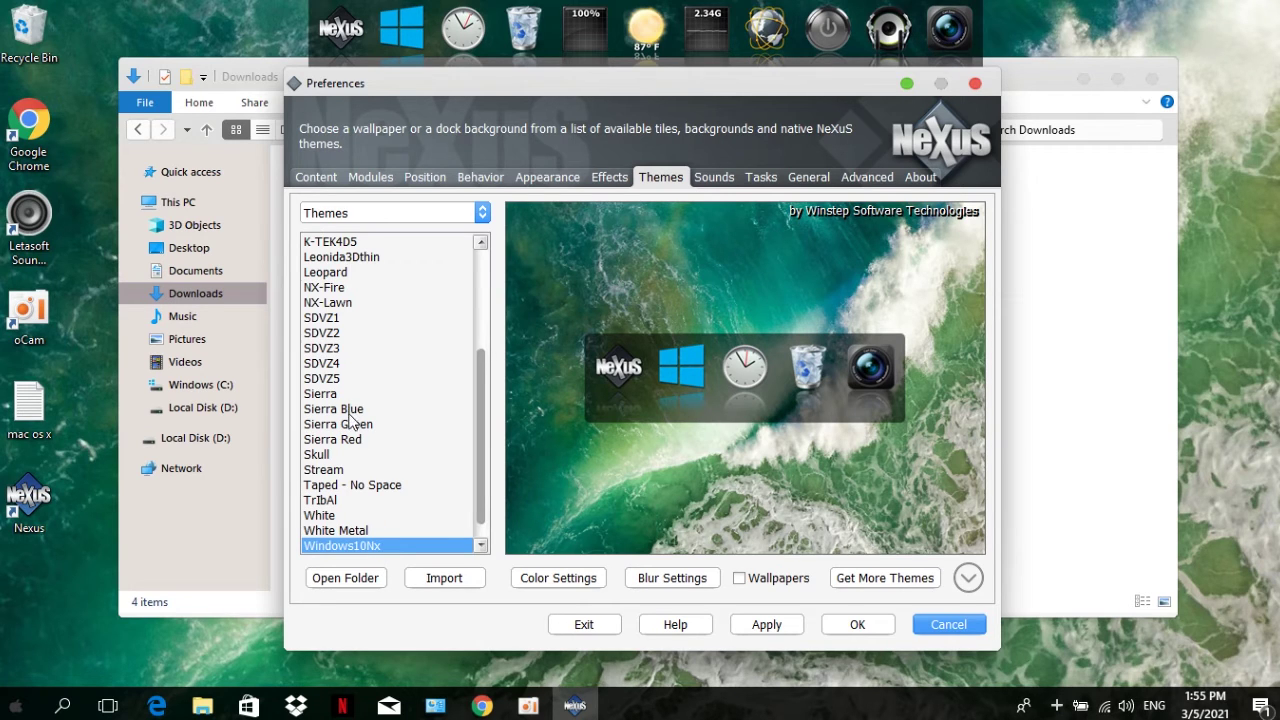
{"action": "left_click", "coordinate": [356, 445]}
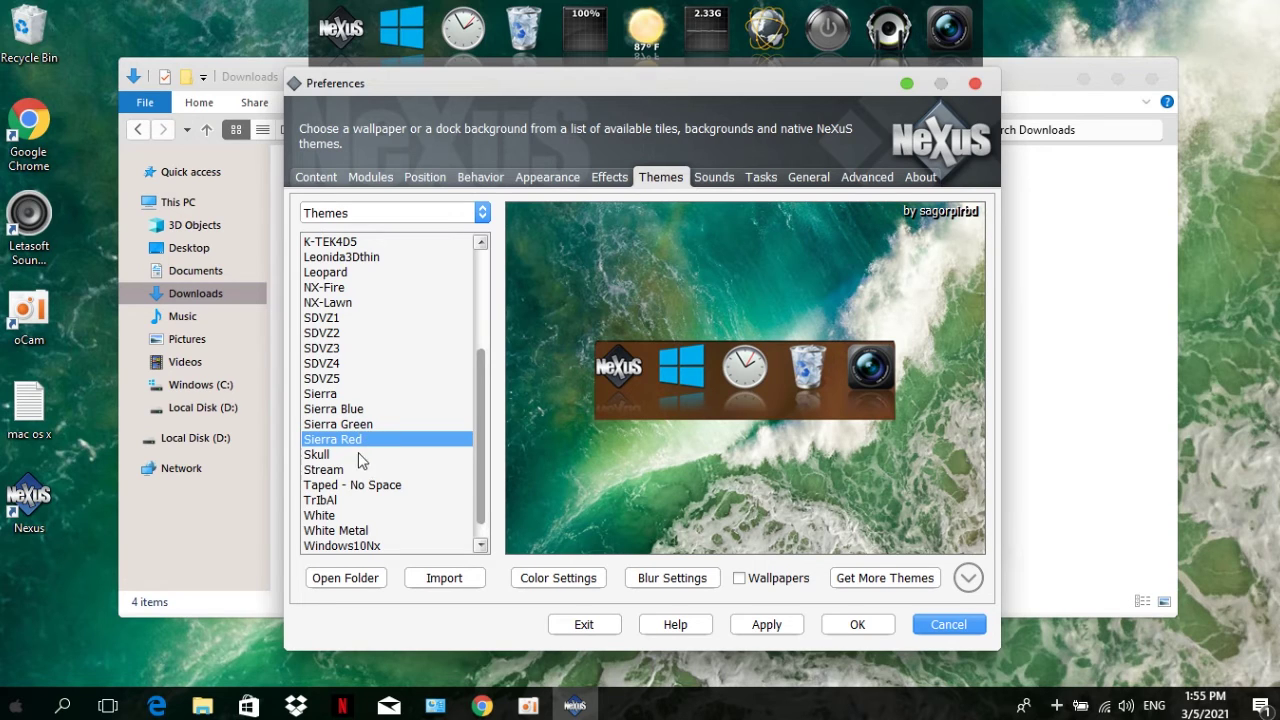
Restore the NeXuS configuration from the mac mojave backup in the mac os downloads folder and accept the preferences
{"action": "left_click", "coordinate": [857, 180]}
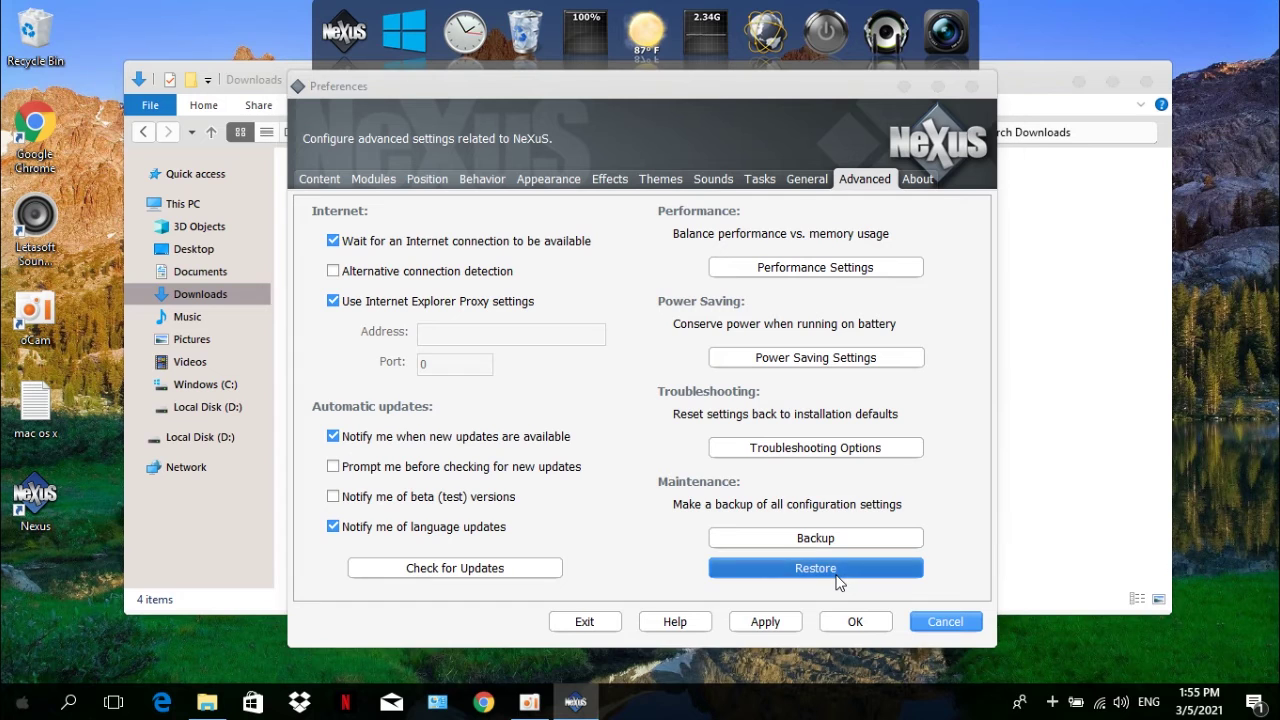
{"action": "left_click", "coordinate": [826, 566]}
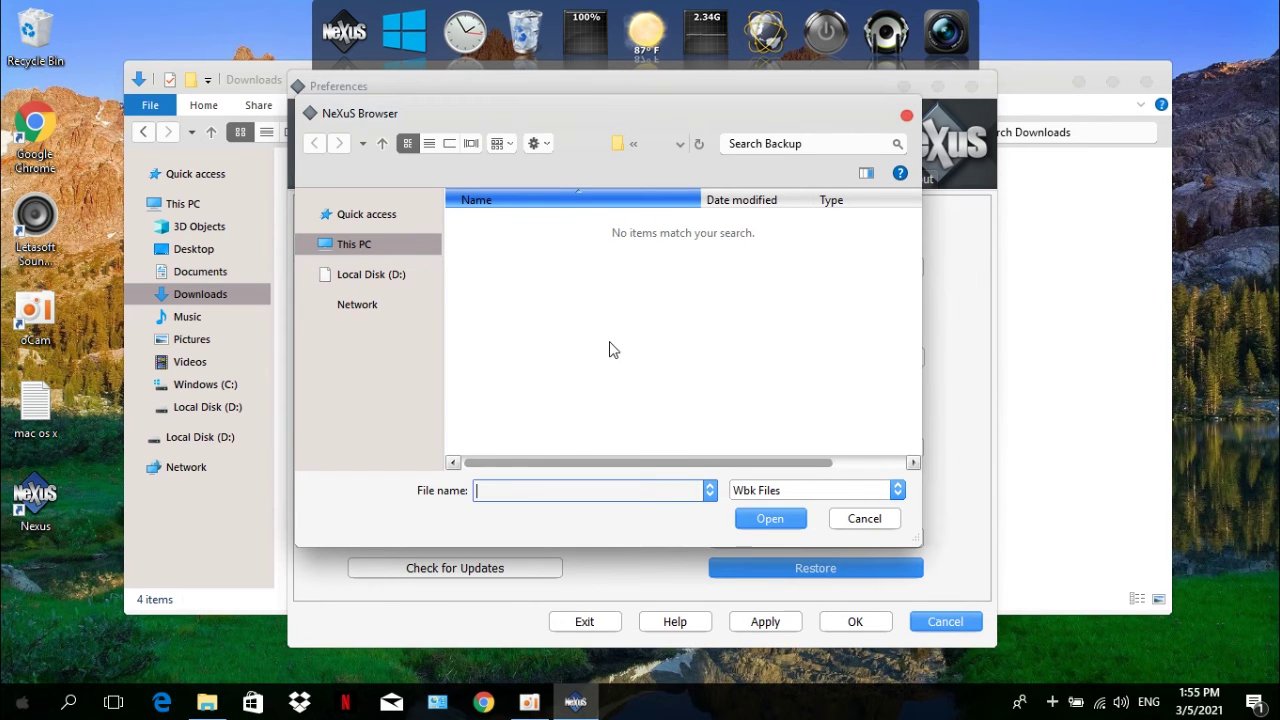
{"action": "left_click", "coordinate": [371, 334]}
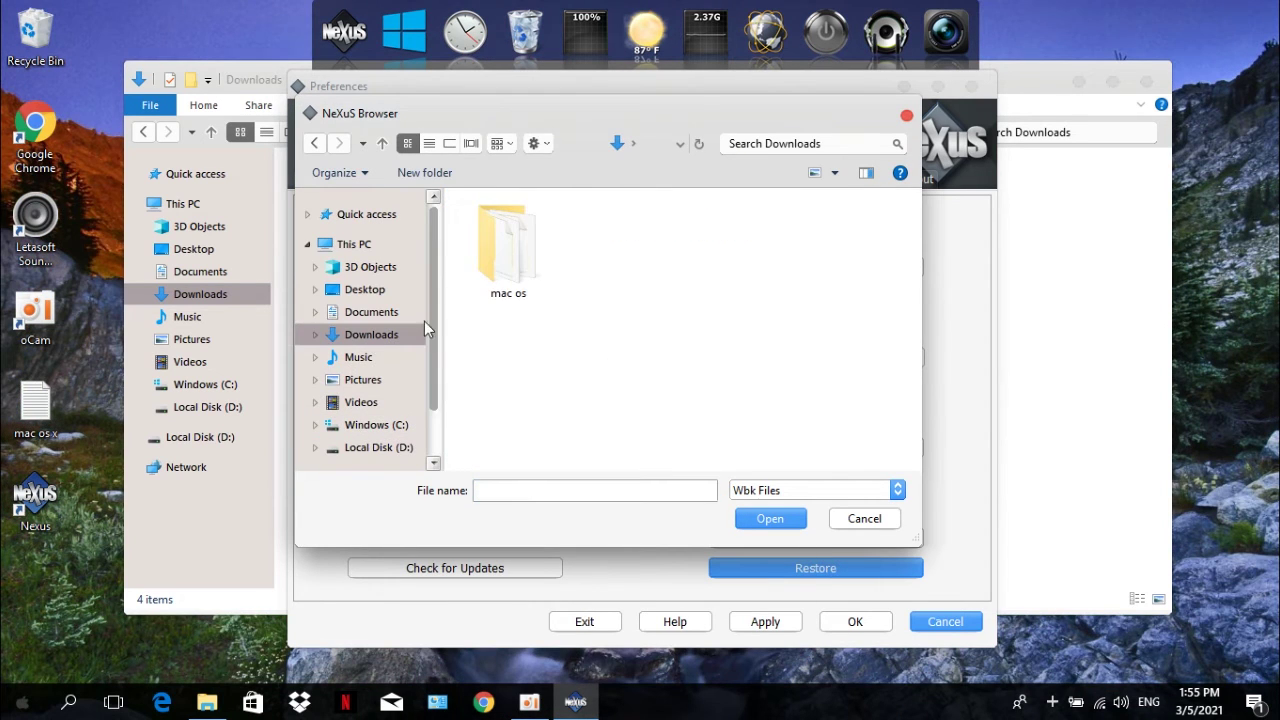
{"action": "double_click", "coordinate": [494, 289]}
{"action": "double_click", "coordinate": [538, 316]}
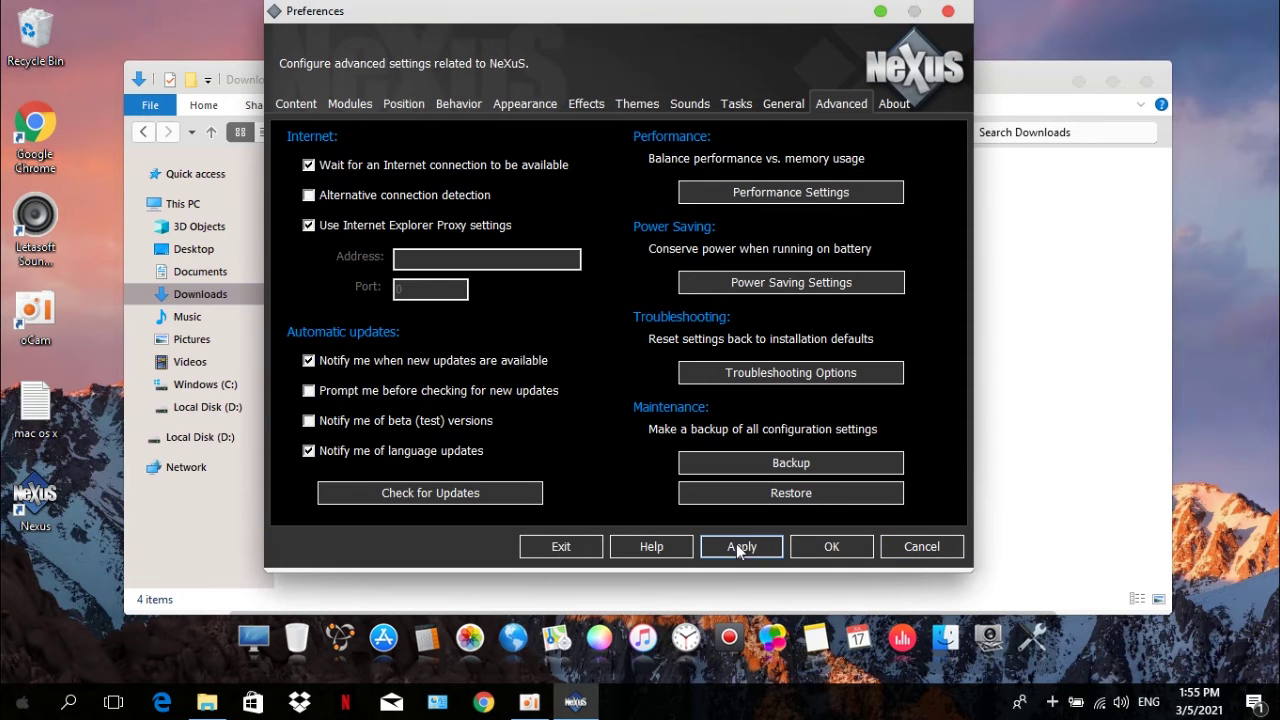
{"action": "left_click", "coordinate": [800, 555]}
Unlock the Windows taskbar and set it to hide automatically in both tablet and desktop mode
{"action": "right_click", "coordinate": [620, 712]}
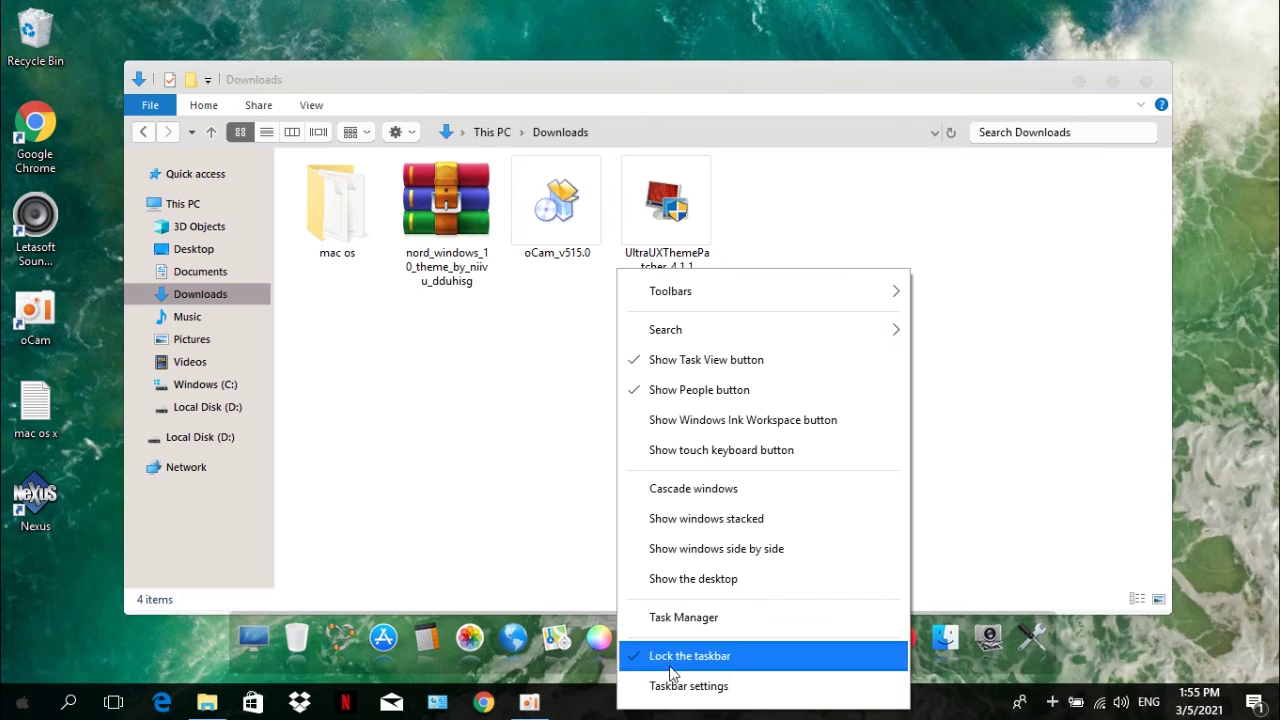
{"action": "left_click", "coordinate": [680, 686]}
{"action": "left_click", "coordinate": [500, 192]}
{"action": "left_click", "coordinate": [501, 324]}
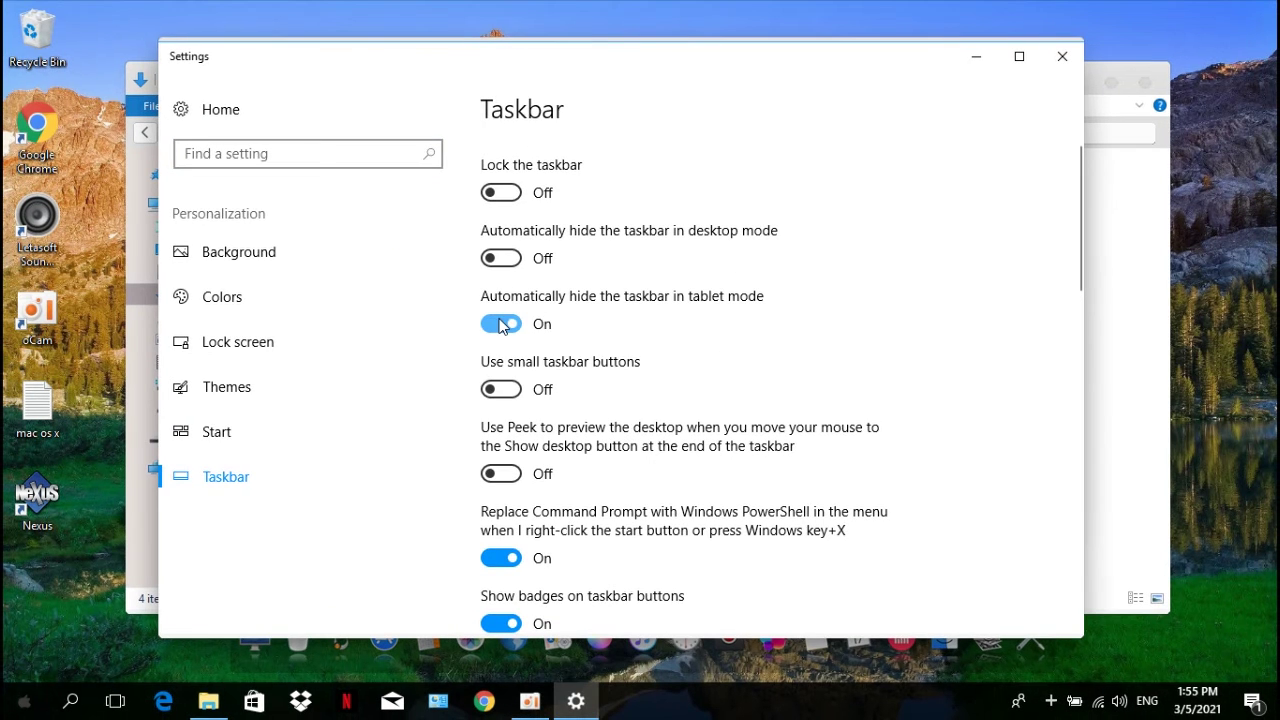
{"action": "left_click", "coordinate": [500, 259]}
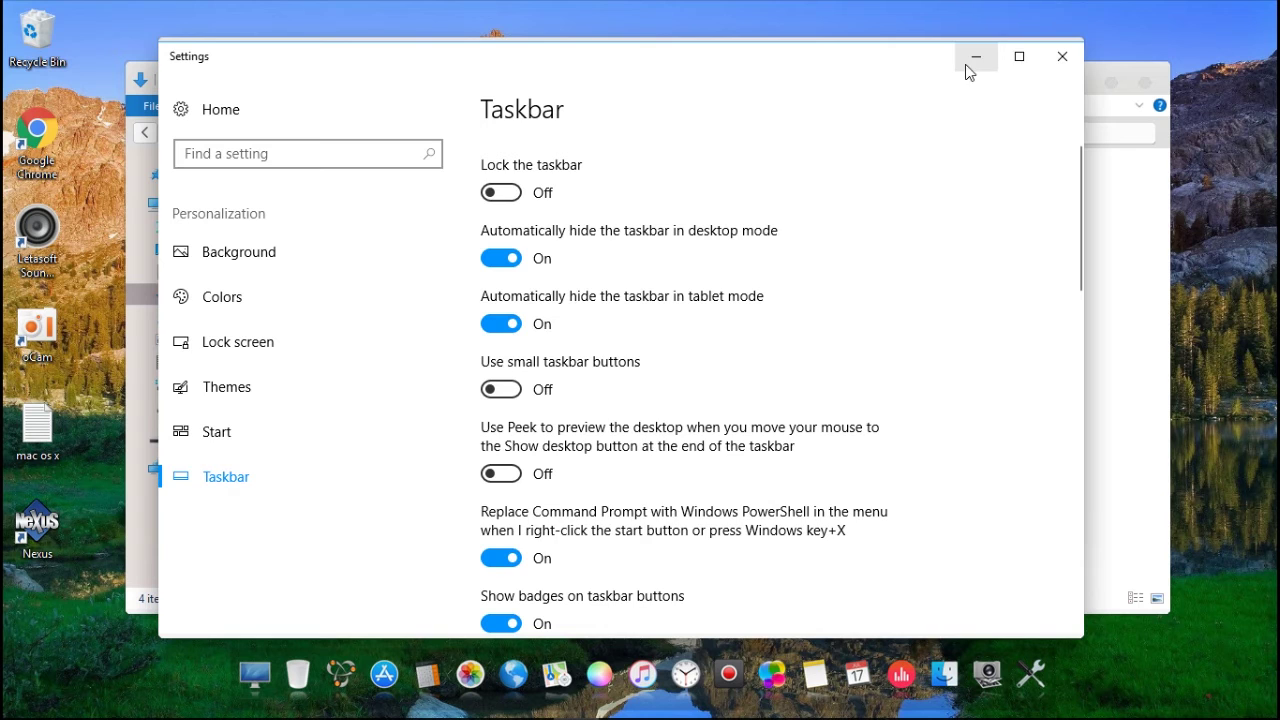
Start the Rainmeter-4.3.1 installer from the Downloads folder and choose French as the installer language
{"action": "left_click", "coordinate": [968, 68]}
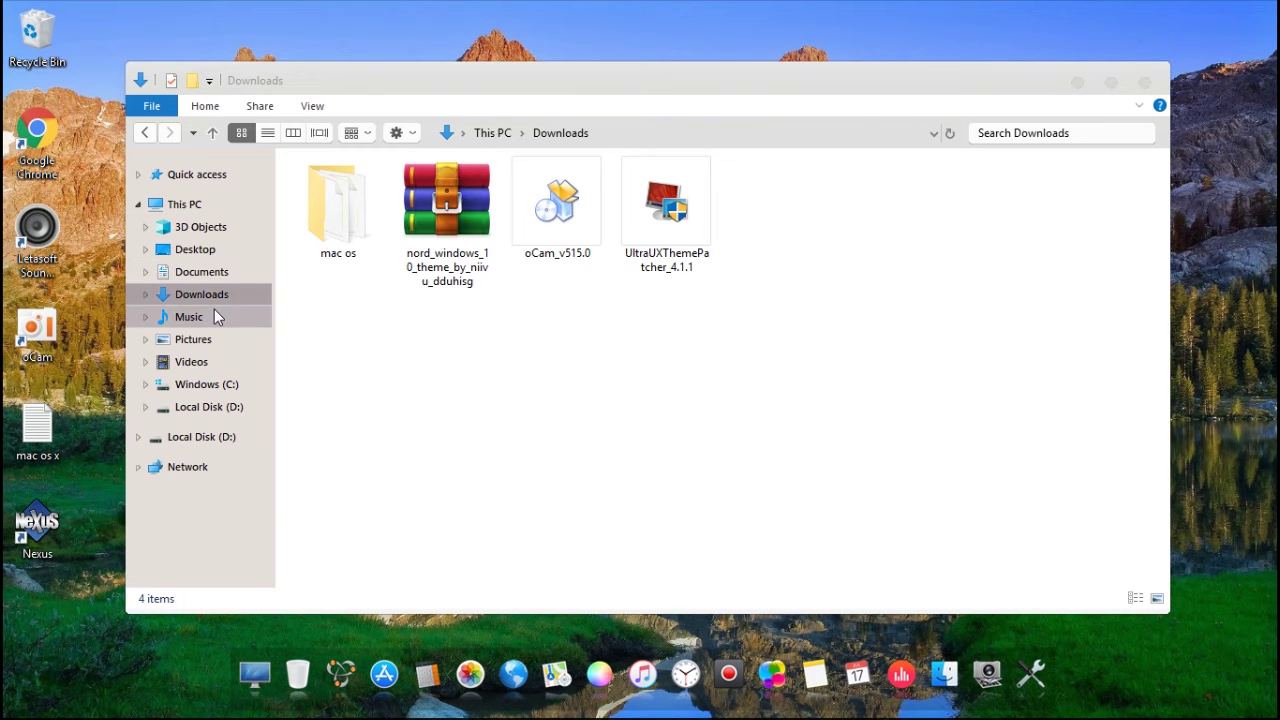
{"action": "double_click", "coordinate": [338, 200]}
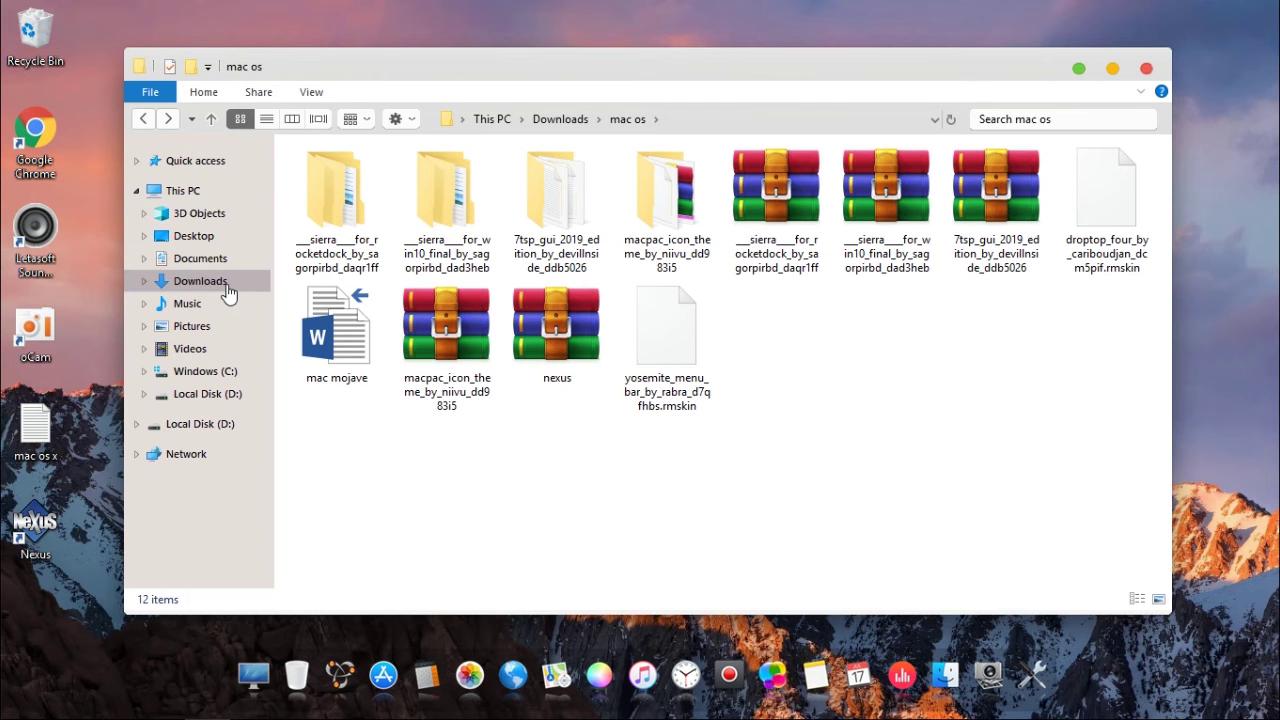
{"action": "left_click", "coordinate": [229, 288]}
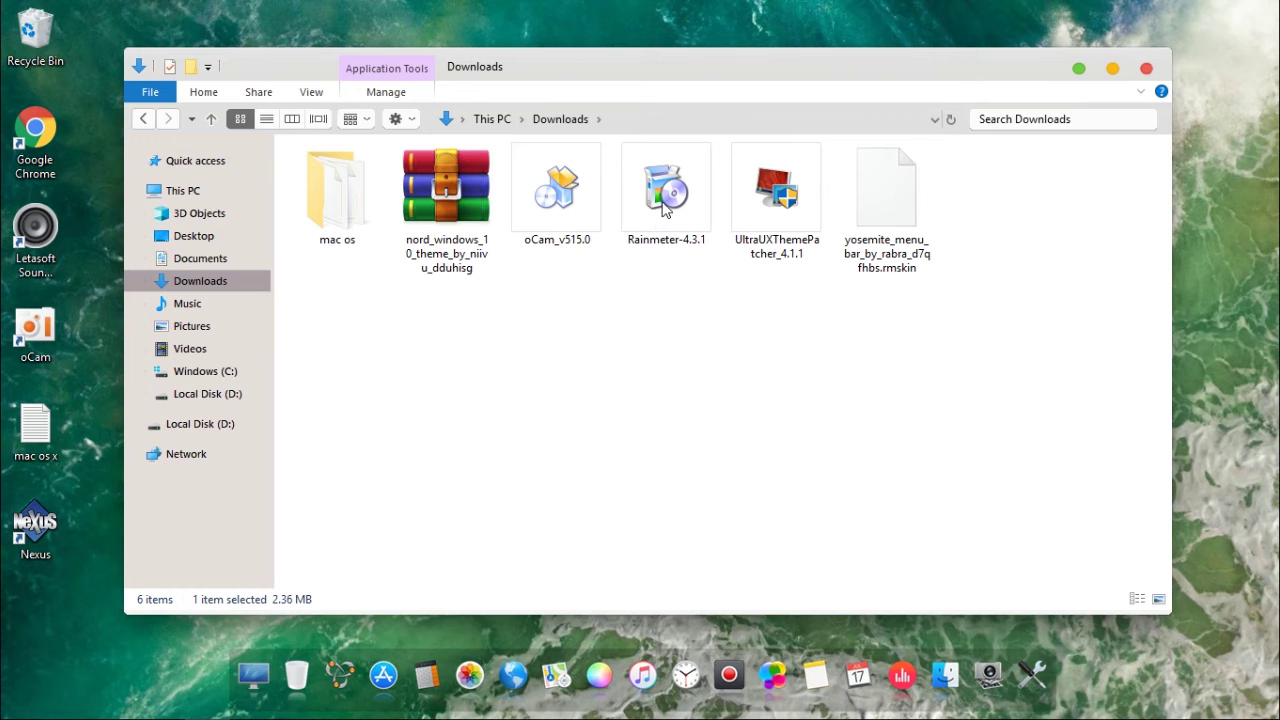
{"action": "double_click", "coordinate": [665, 208]}
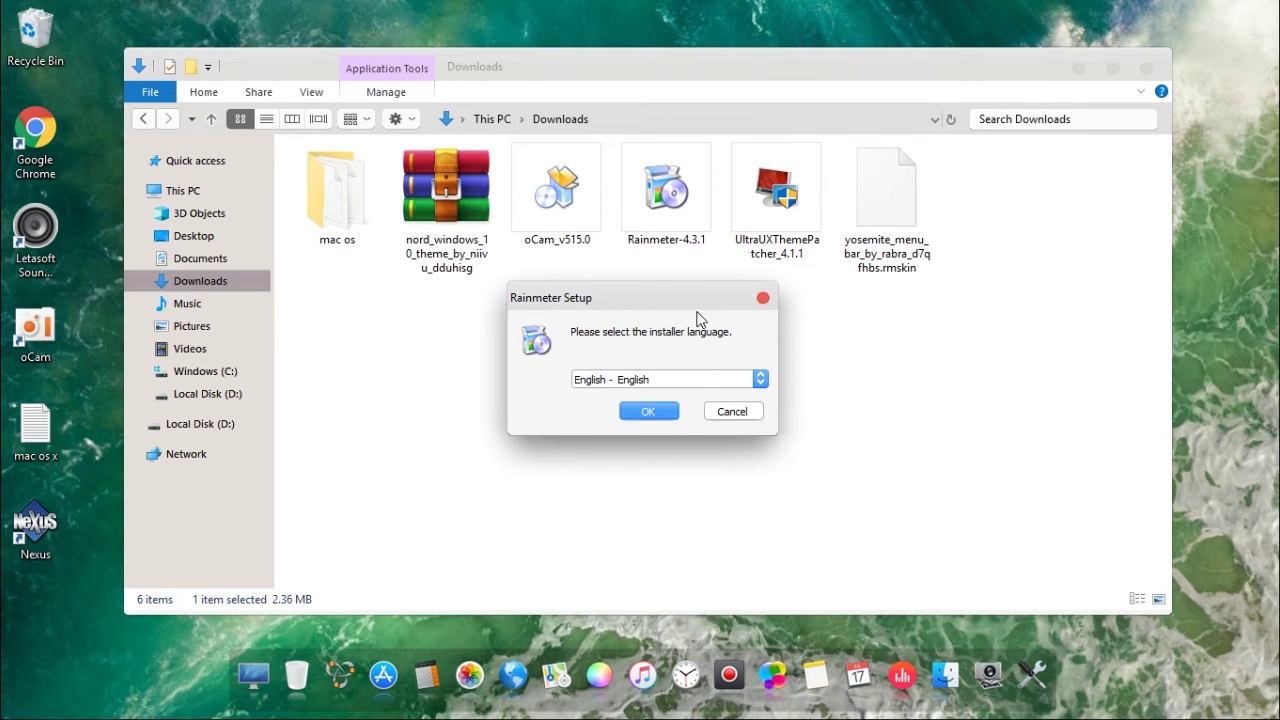
{"action": "left_click", "coordinate": [690, 380]}
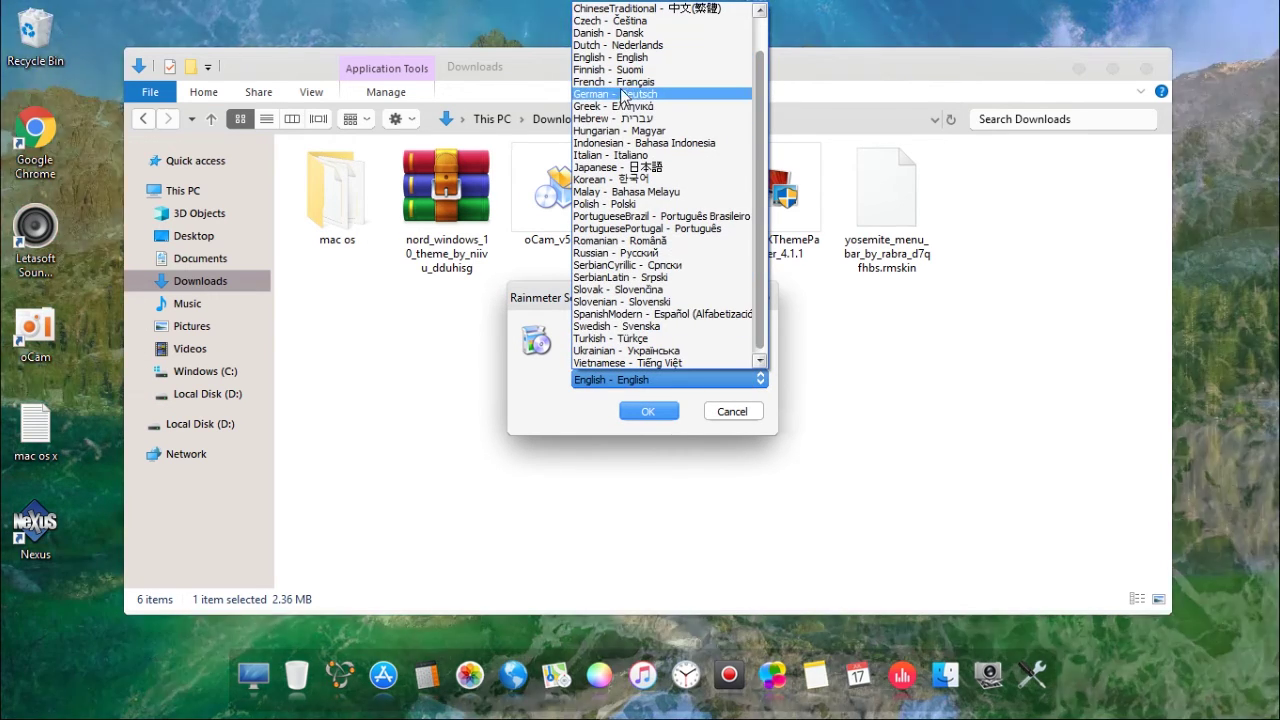
{"action": "left_click", "coordinate": [648, 497]}
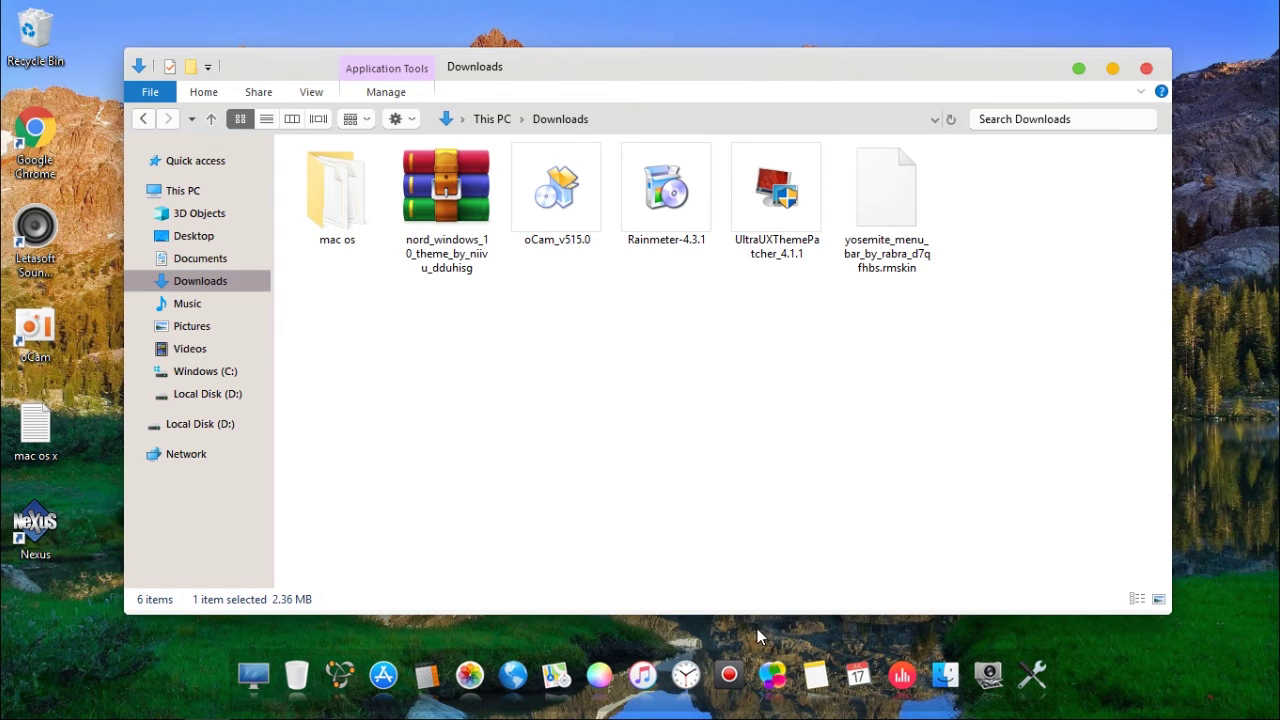
{"action": "left_click", "coordinate": [1079, 70]}
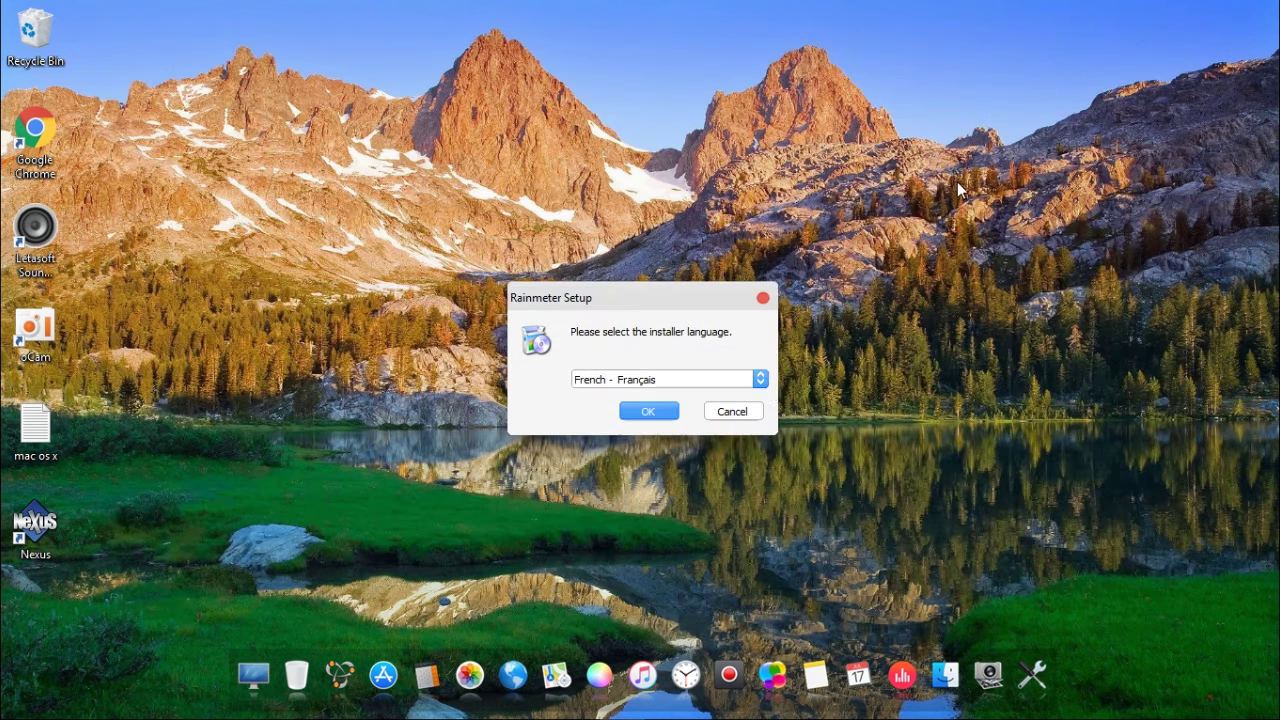
{"action": "left_click", "coordinate": [648, 412]}
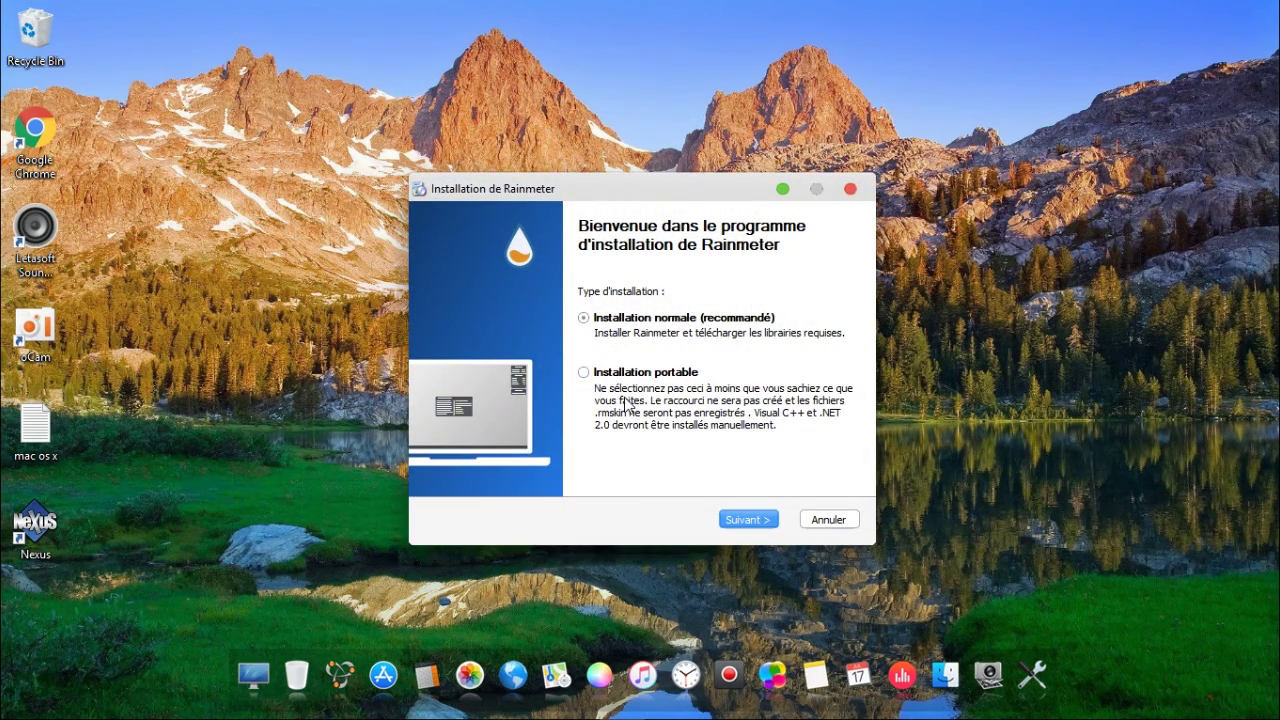
Install Rainmeter as a normal 64-bit installation that starts automatically with Windows, and launch it on closing setup
{"action": "left_click", "coordinate": [745, 521]}
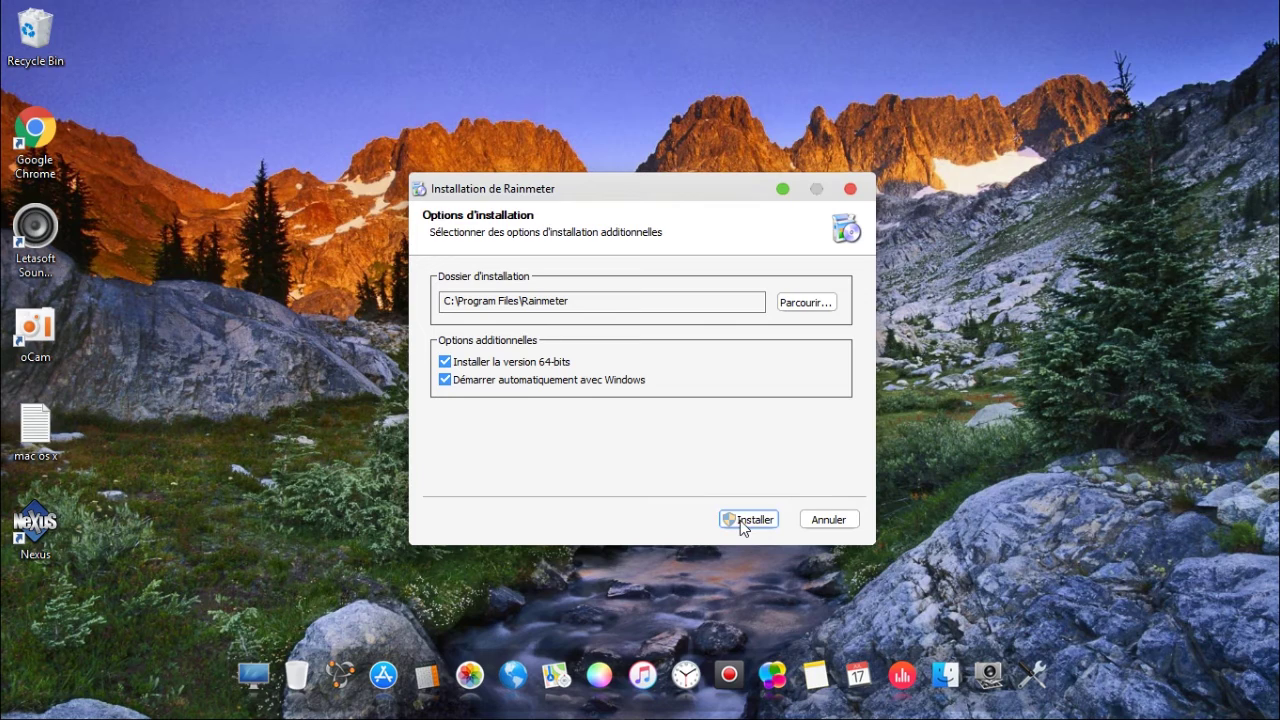
{"action": "left_click", "coordinate": [745, 521]}
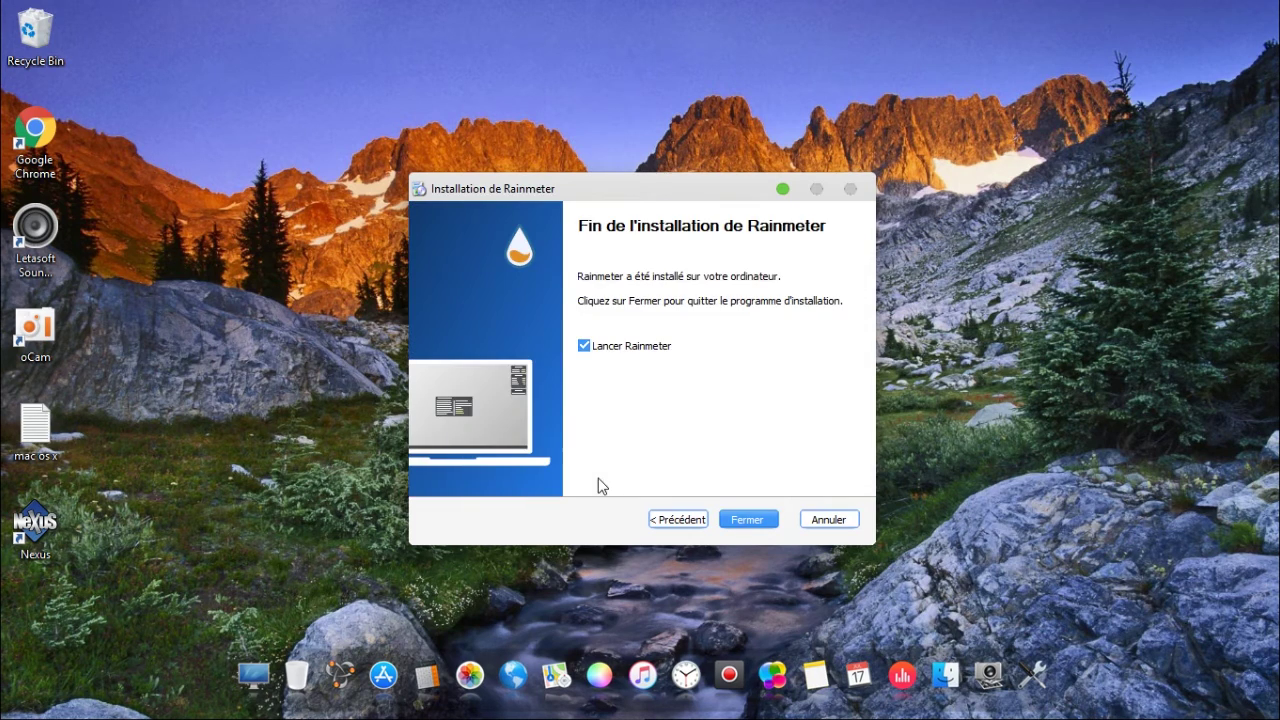
{"action": "left_click", "coordinate": [745, 521]}
Unload the default illustro Welcome, Disk, System and date-and-time skins from the desktop
{"action": "right_click", "coordinate": [790, 400]}
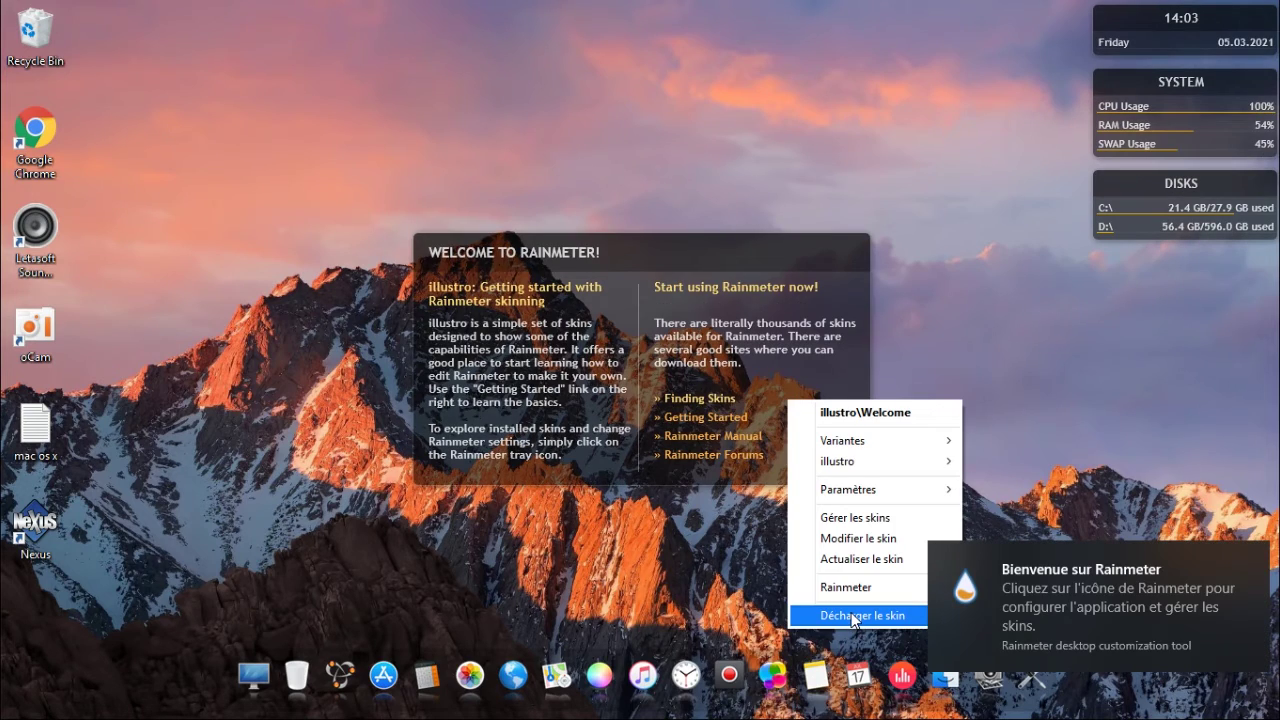
{"action": "left_click", "coordinate": [853, 616]}
{"action": "right_click", "coordinate": [1196, 215]}
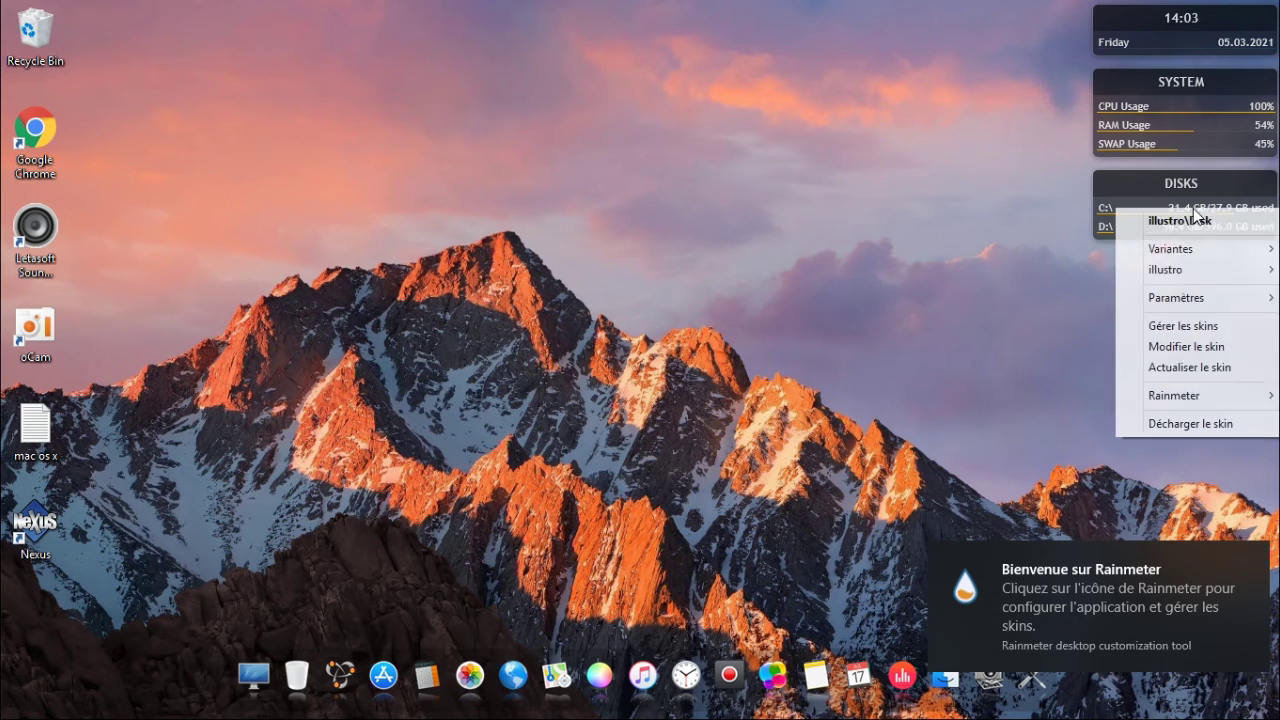
{"action": "left_click", "coordinate": [1186, 424]}
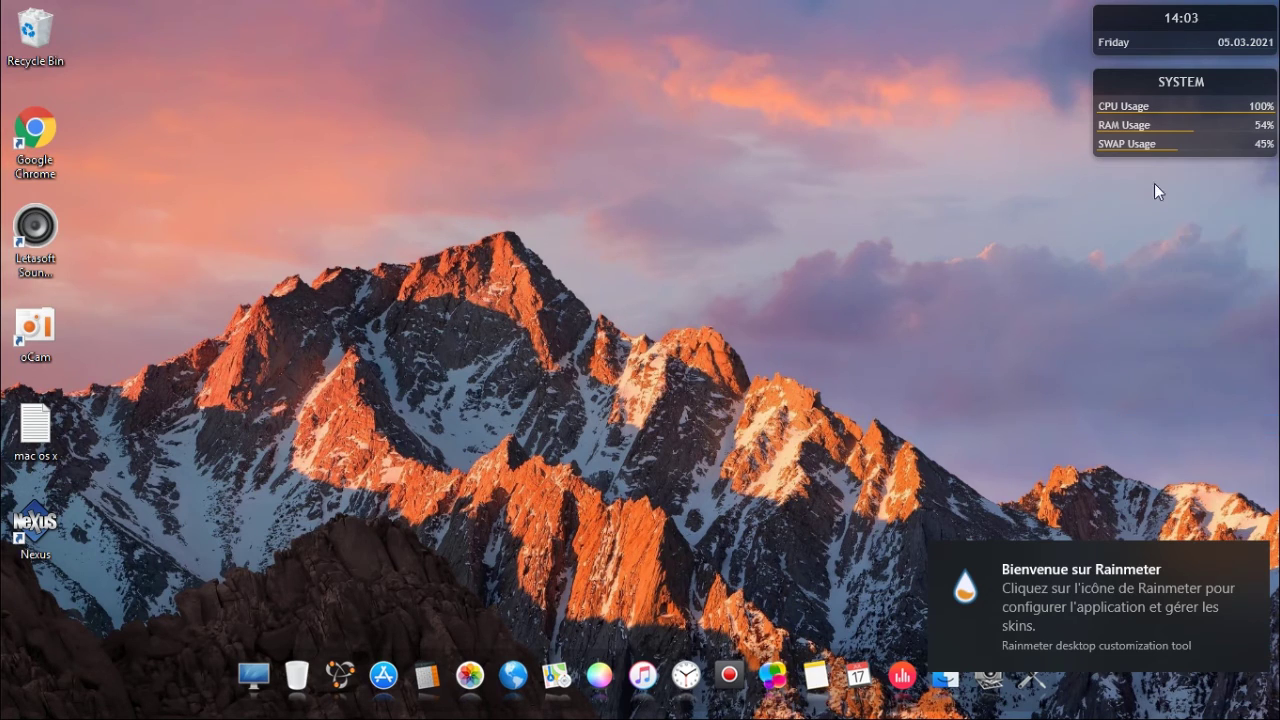
{"action": "right_click", "coordinate": [1180, 132]}
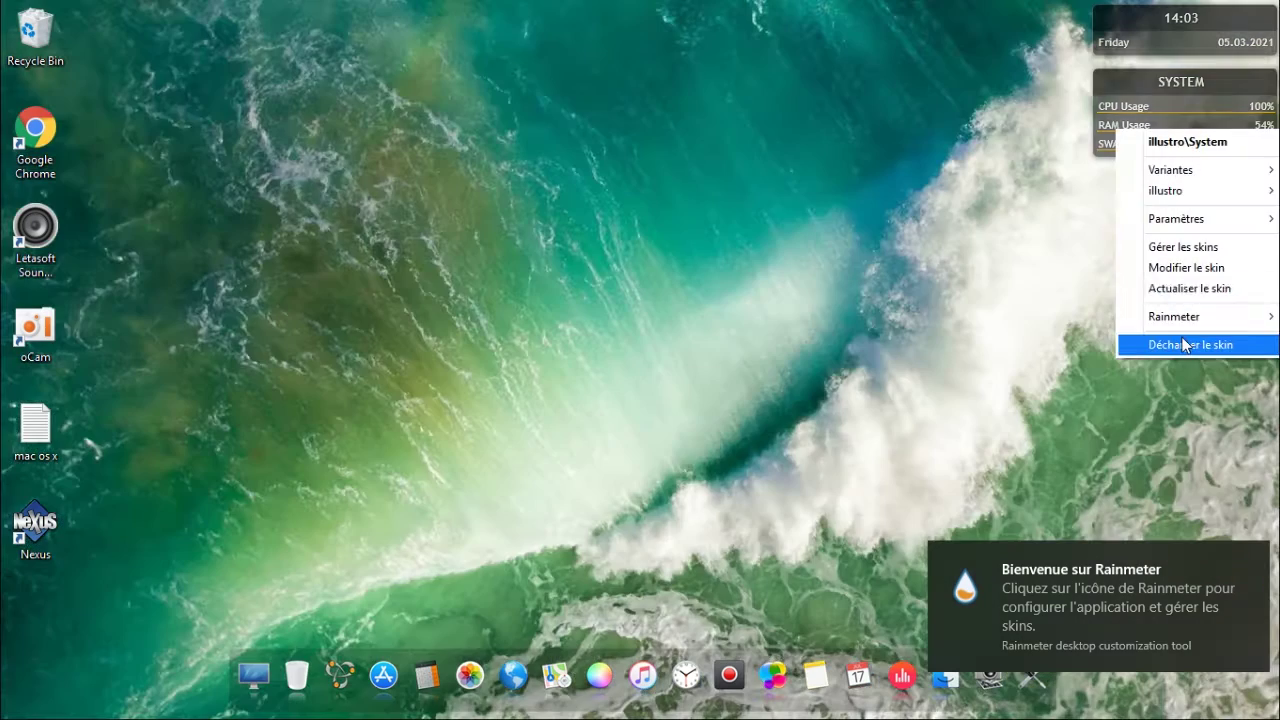
{"action": "left_click", "coordinate": [1190, 341]}
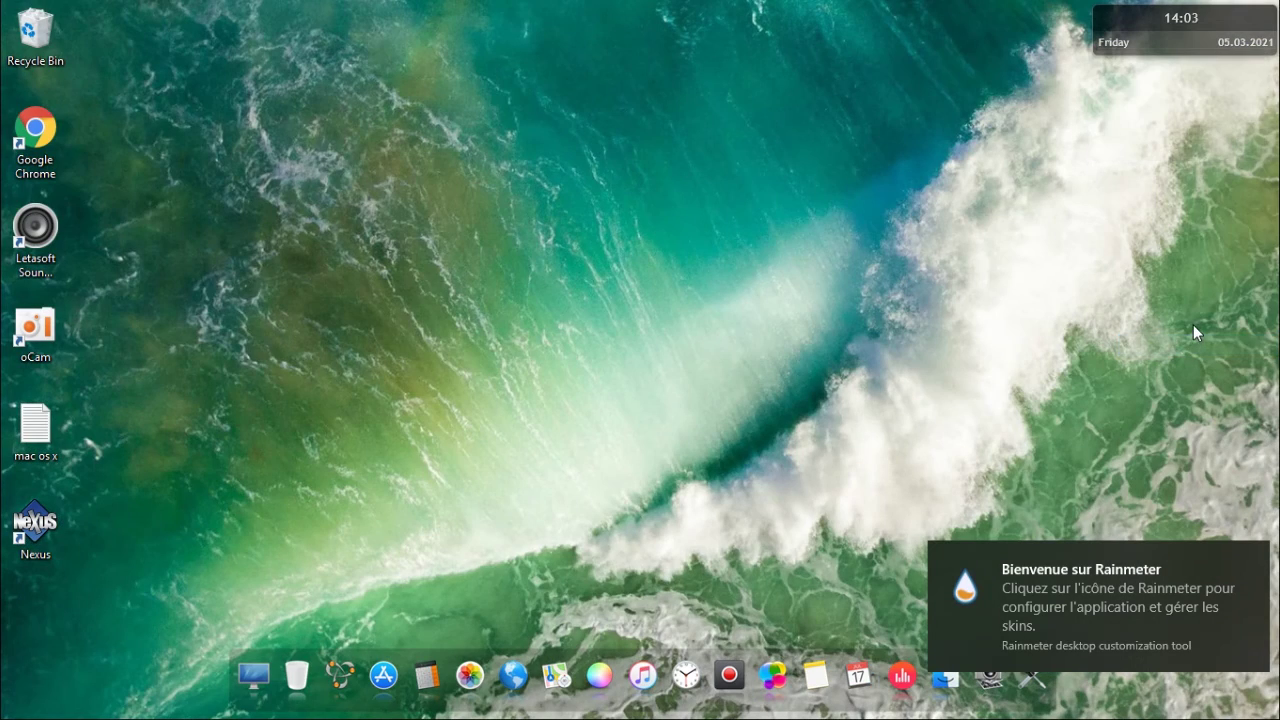
{"action": "right_click", "coordinate": [1143, 42]}
{"action": "left_click", "coordinate": [1195, 256]}
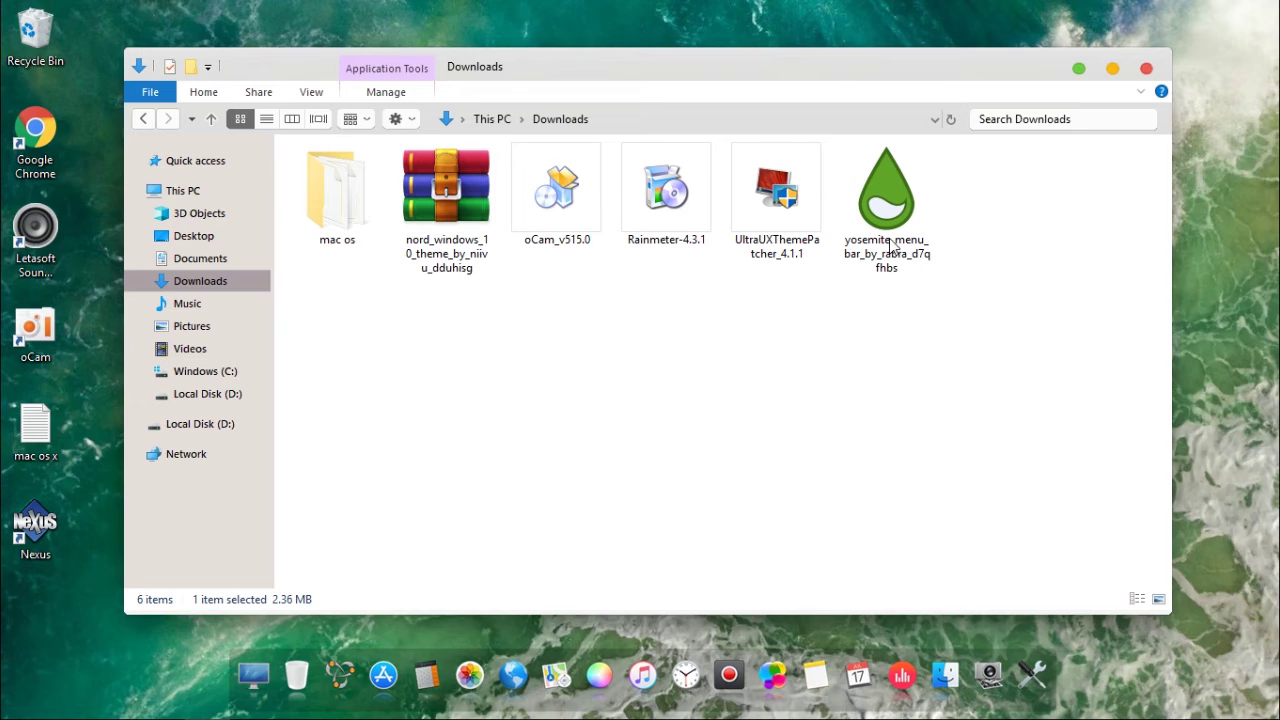
Install the Yosemite Menu Bar skin from the yosemite_menu_bar file in Downloads, loading the included skins
{"action": "double_click", "coordinate": [890, 245]}
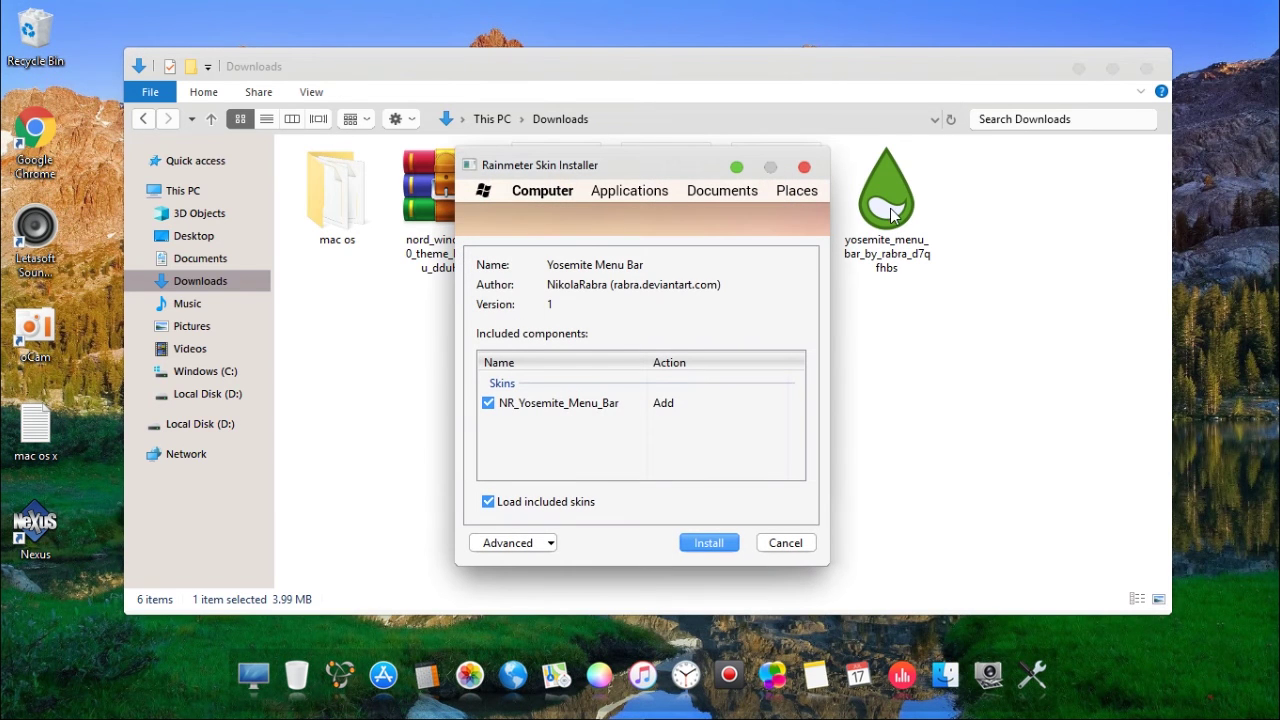
{"action": "left_click", "coordinate": [708, 543]}
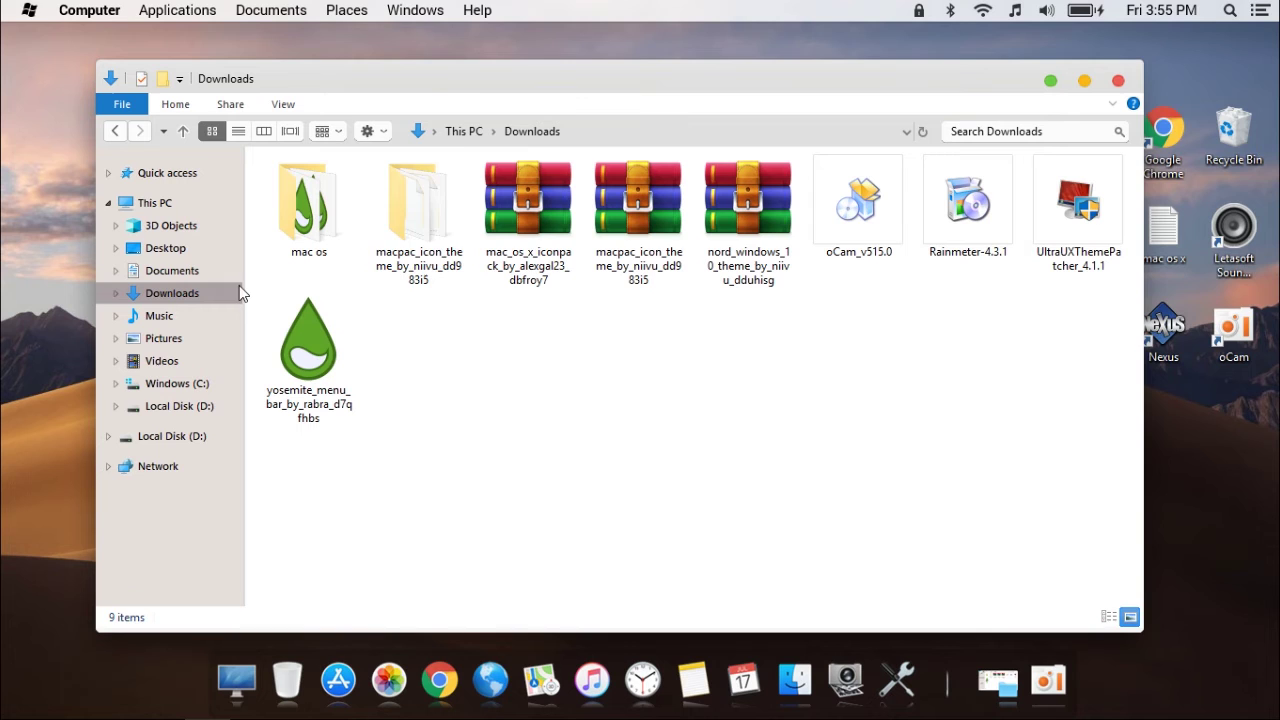
Extract the mac_os_x_iconpack archive into its own folder in Downloads and open the Mac Os X IconPack folder inside
{"action": "left_click", "coordinate": [403, 265]}
{"action": "left_click", "coordinate": [529, 272]}
{"action": "right_click", "coordinate": [529, 272]}
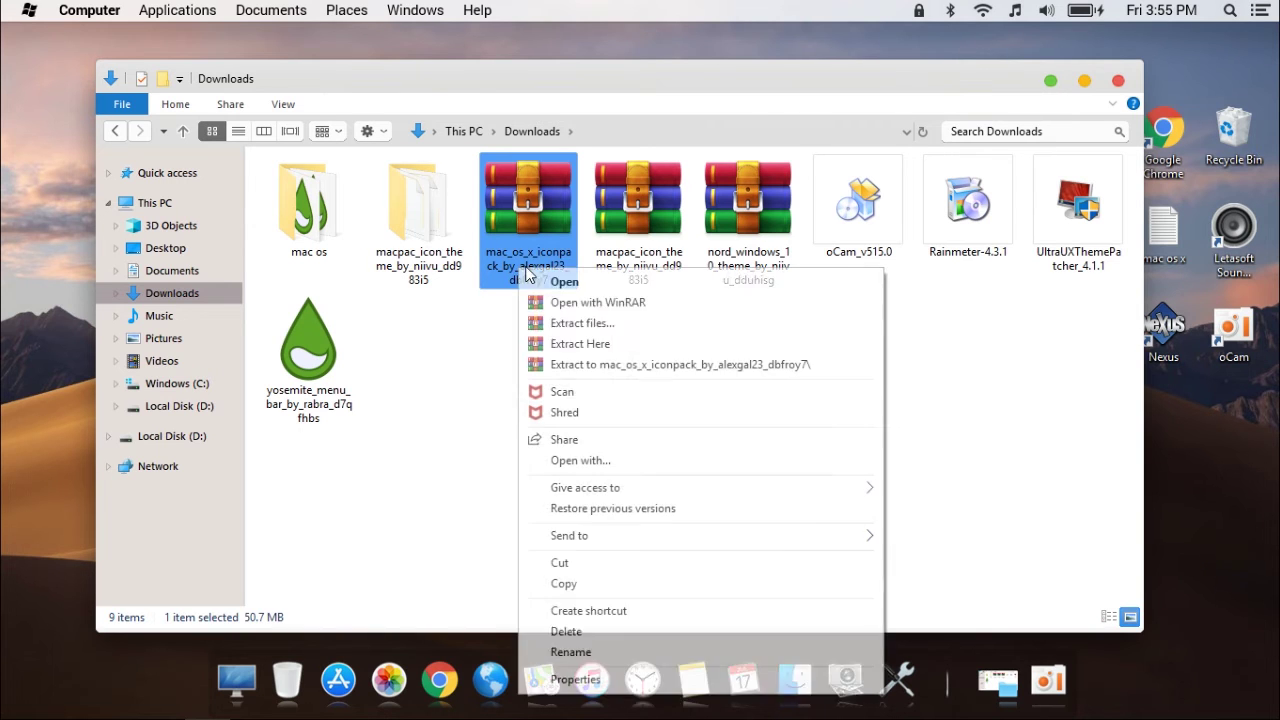
{"action": "left_click", "coordinate": [574, 324]}
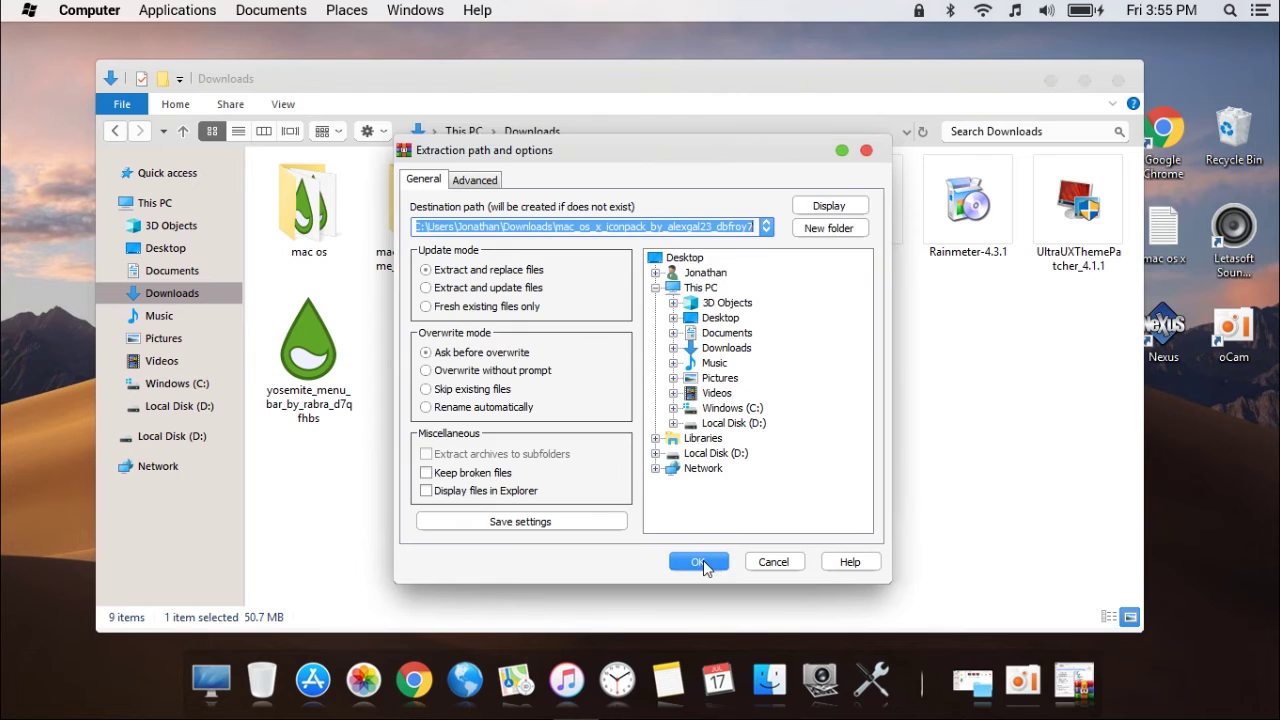
{"action": "left_click", "coordinate": [705, 562]}
{"action": "left_click", "coordinate": [453, 378]}
{"action": "double_click", "coordinate": [453, 378]}
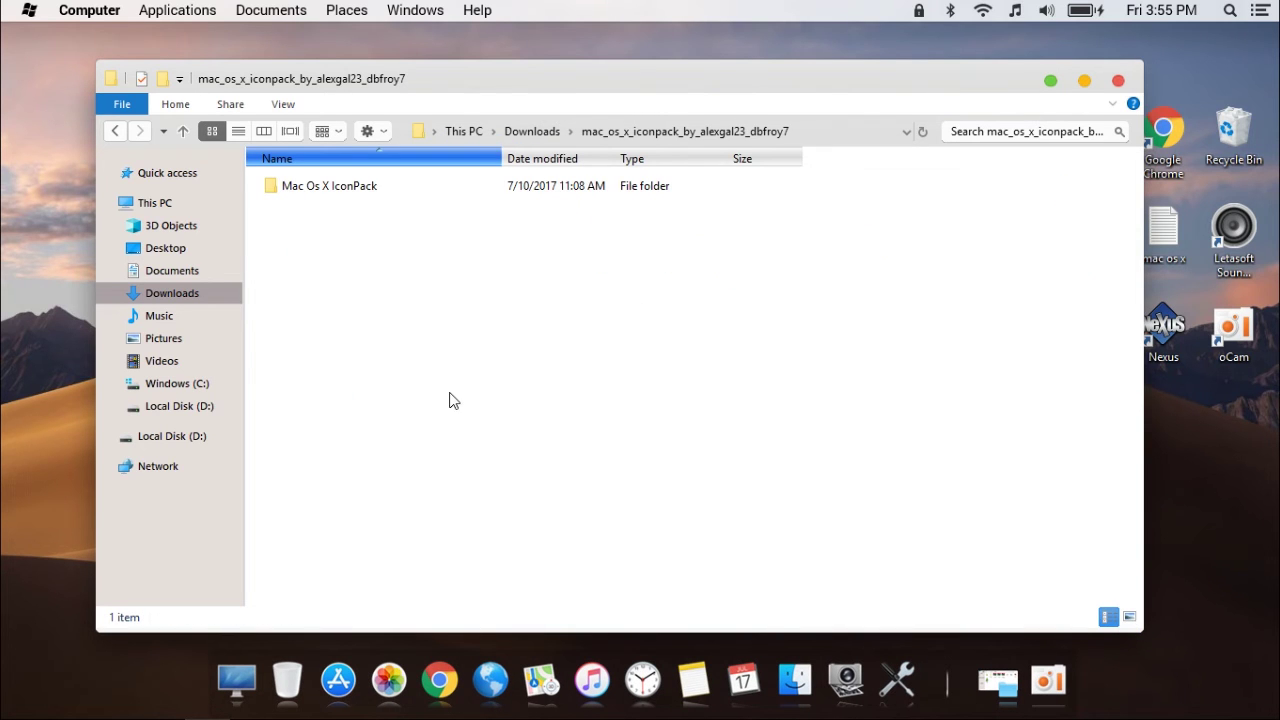
{"action": "left_click", "coordinate": [355, 186]}
{"action": "double_click", "coordinate": [352, 184]}
{"action": "left_click", "coordinate": [351, 185]}
{"action": "double_click", "coordinate": [330, 186]}
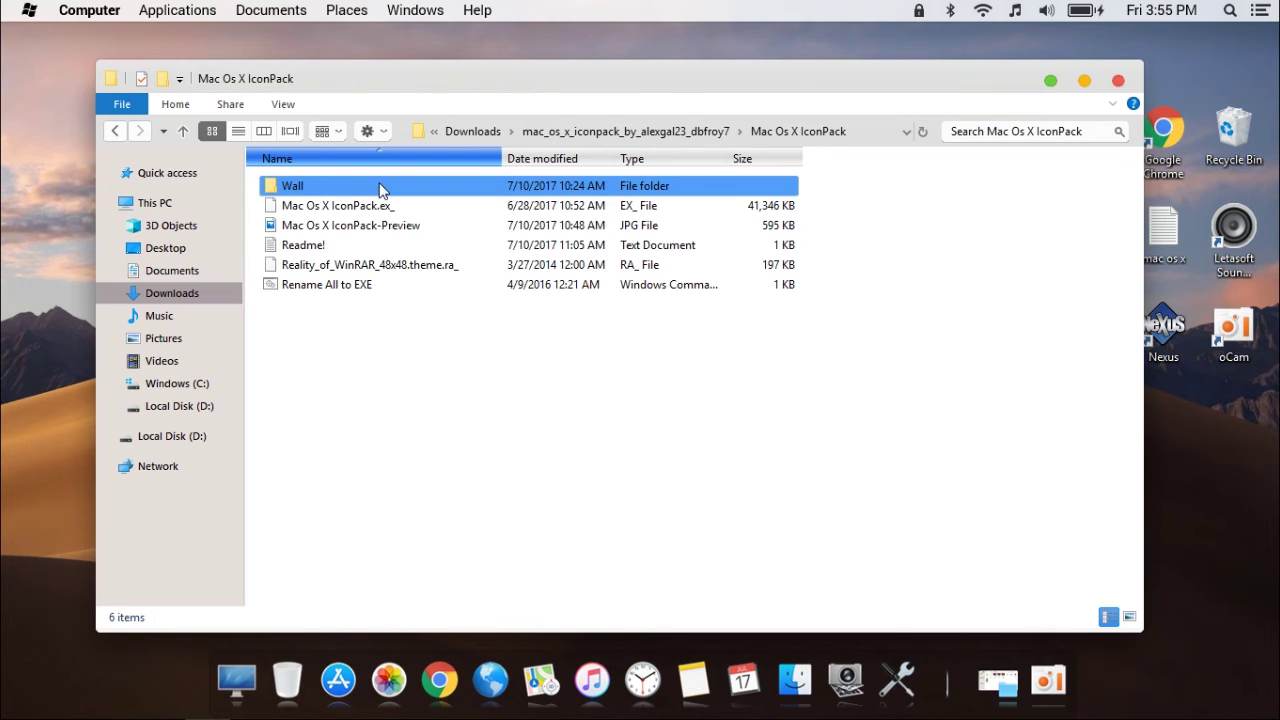
Rename Mac Os X IconPack.ex_ to Mac Os X IconPack.exe and accept the extension change
{"action": "left_click", "coordinate": [395, 206]}
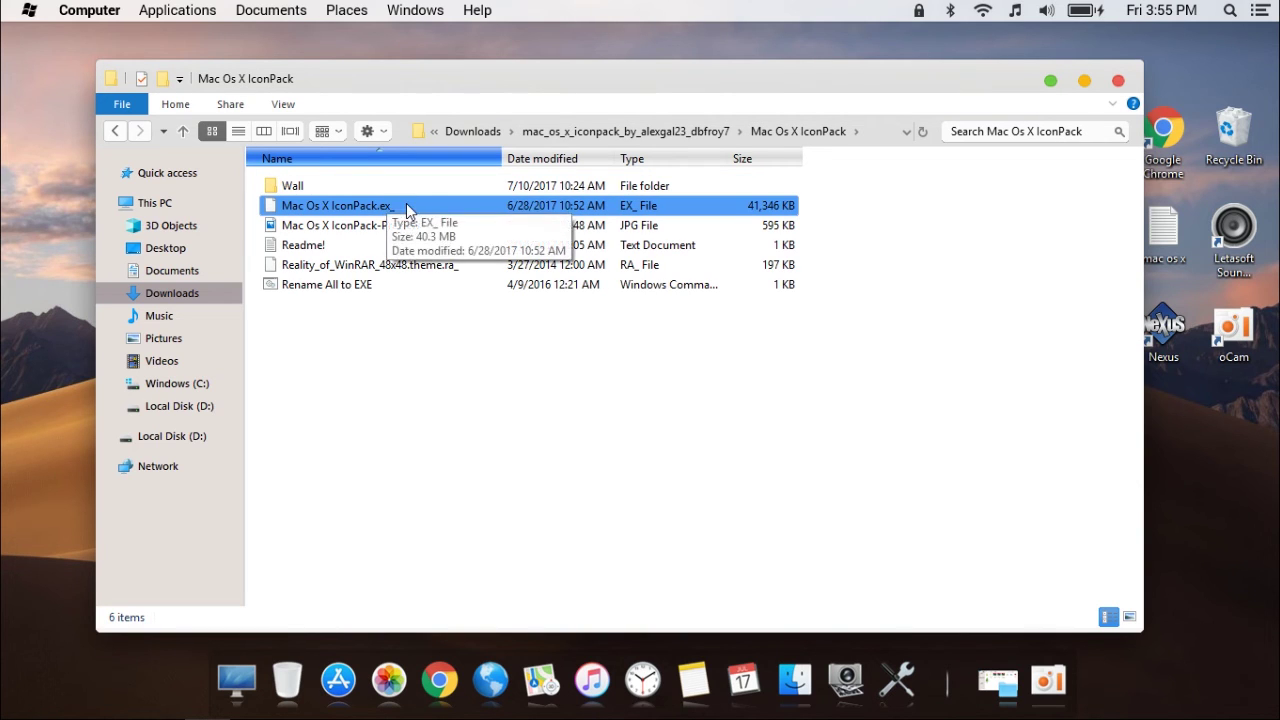
{"action": "right_click", "coordinate": [407, 203]}
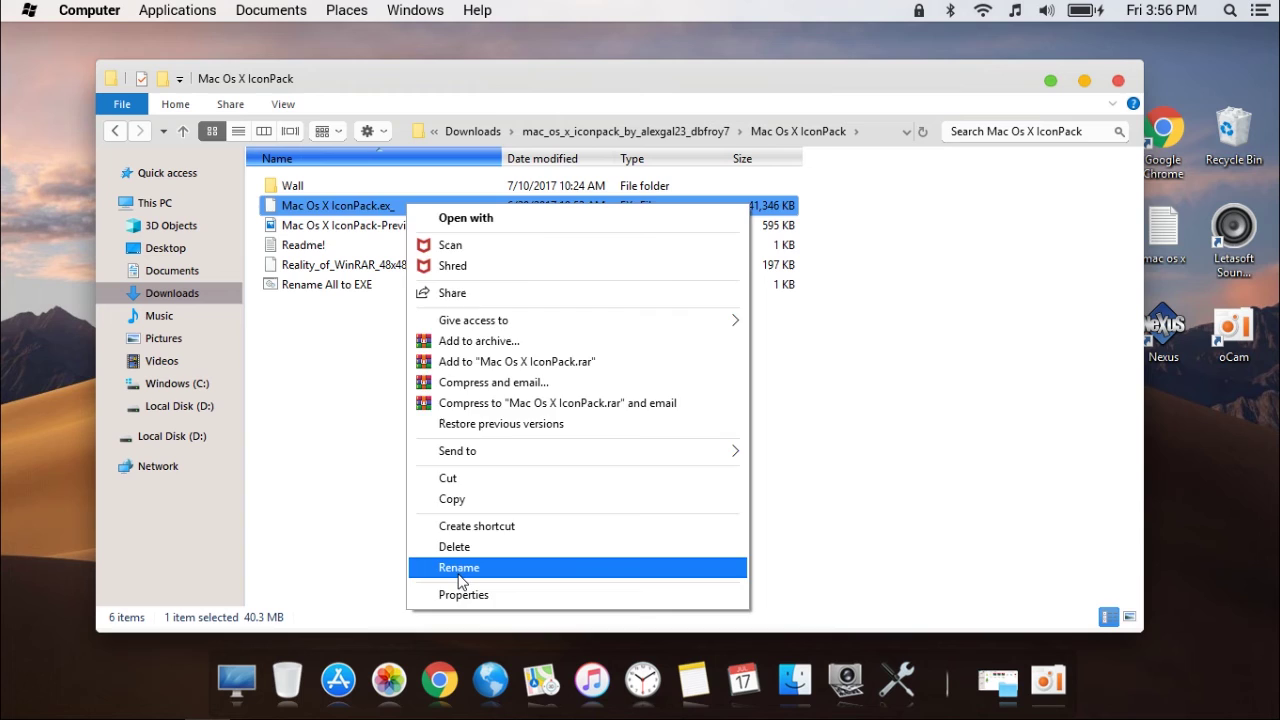
{"action": "left_click", "coordinate": [459, 575]}
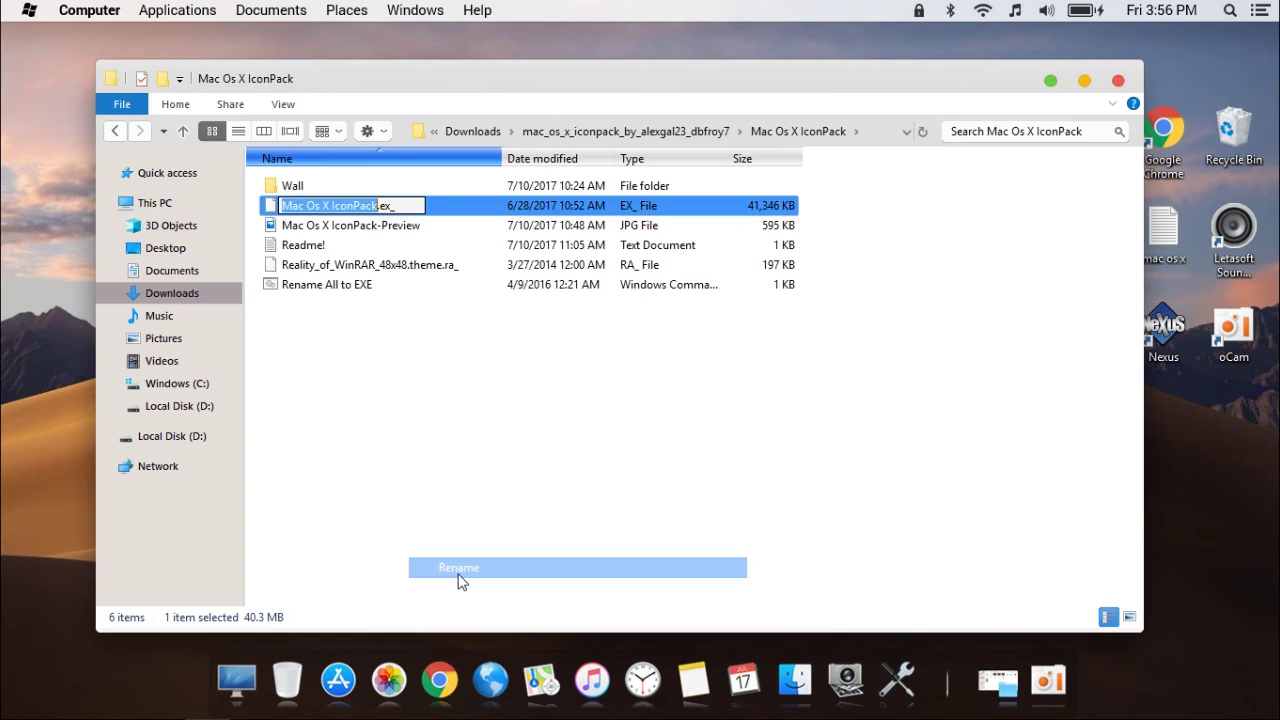
{"action": "left_click", "coordinate": [397, 206]}
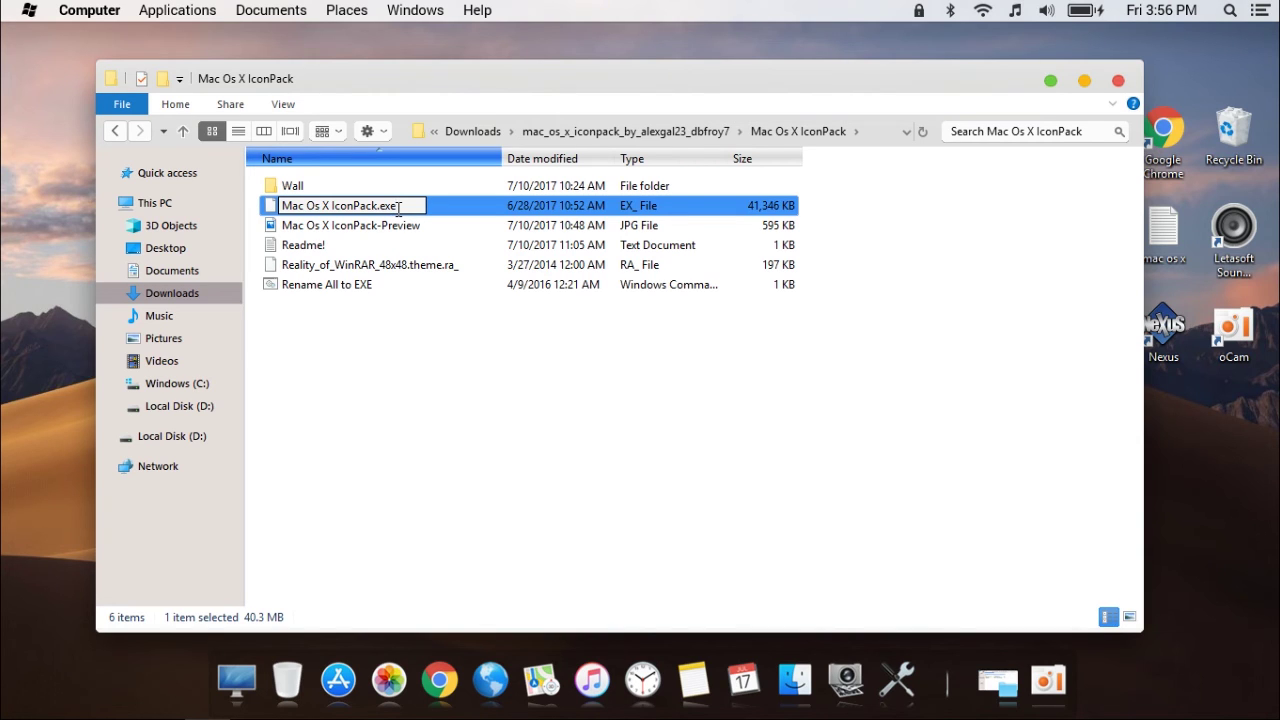
{"action": "type", "text": "e"}
{"action": "key", "text": "Return"}
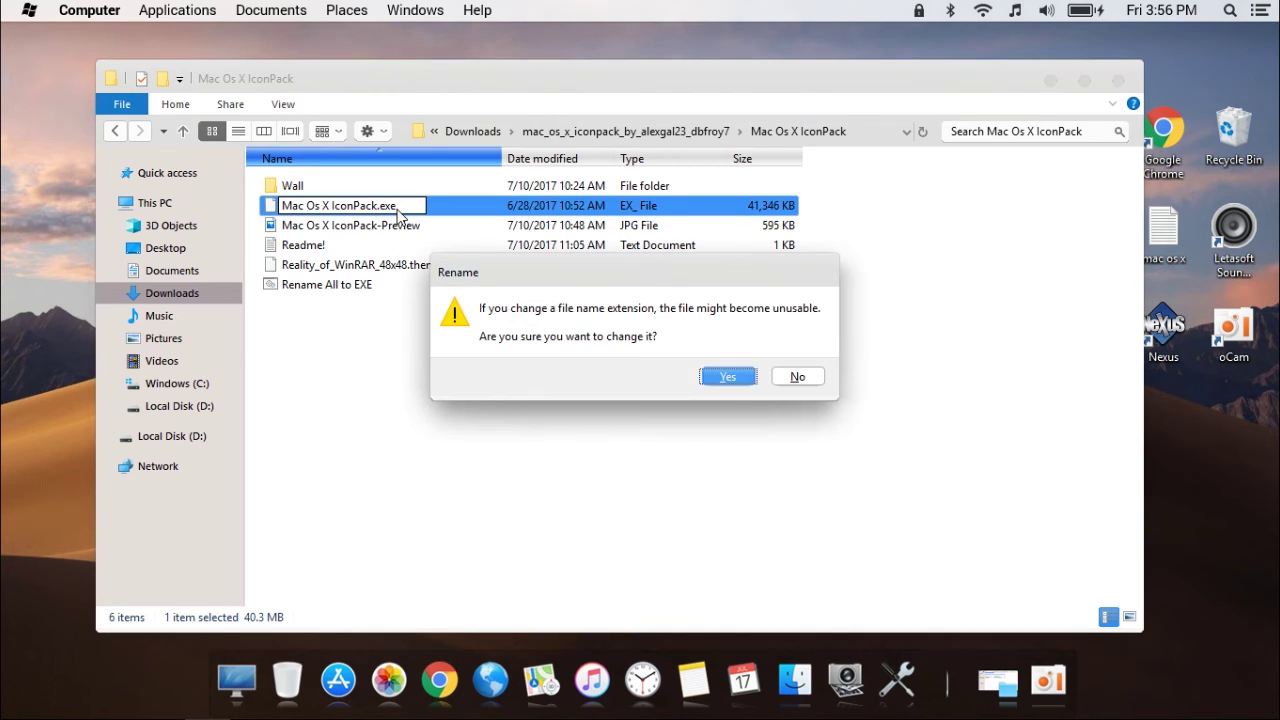
{"action": "left_click", "coordinate": [712, 376]}
Rename Reality_of_WinRAR_48x48.theme.ra_ so that its extension is .rar
{"action": "left_click", "coordinate": [417, 280]}
{"action": "left_click", "coordinate": [420, 264]}
{"action": "right_click", "coordinate": [420, 264]}
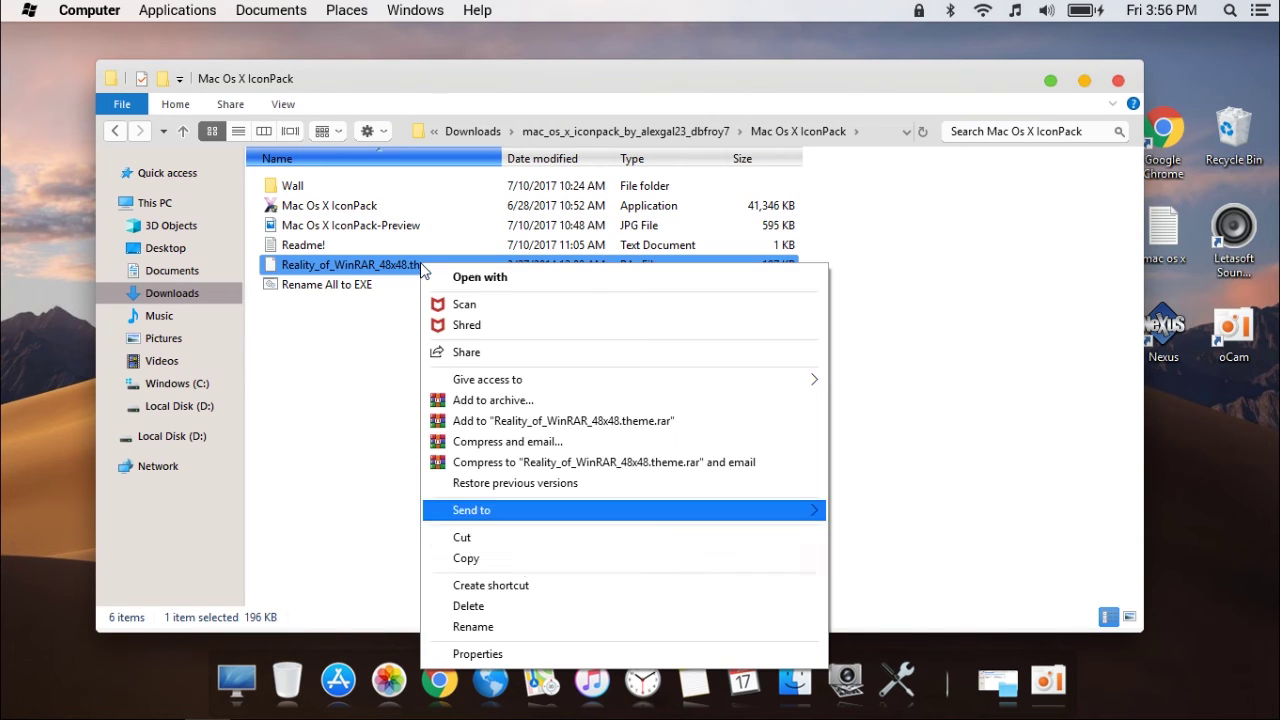
{"action": "left_click", "coordinate": [528, 636]}
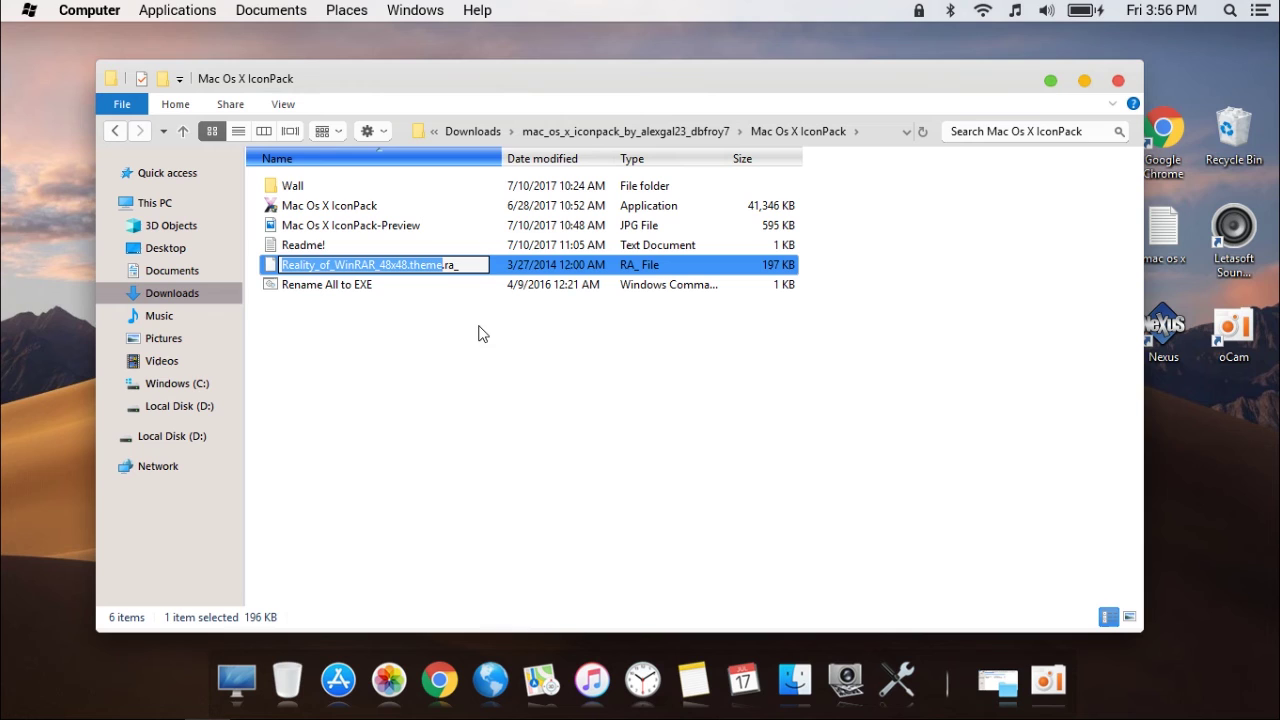
{"action": "key", "text": "End"}
{"action": "key", "text": "BackSpace"}
{"action": "type", "text": "r"}
{"action": "left_click", "coordinate": [550, 402]}
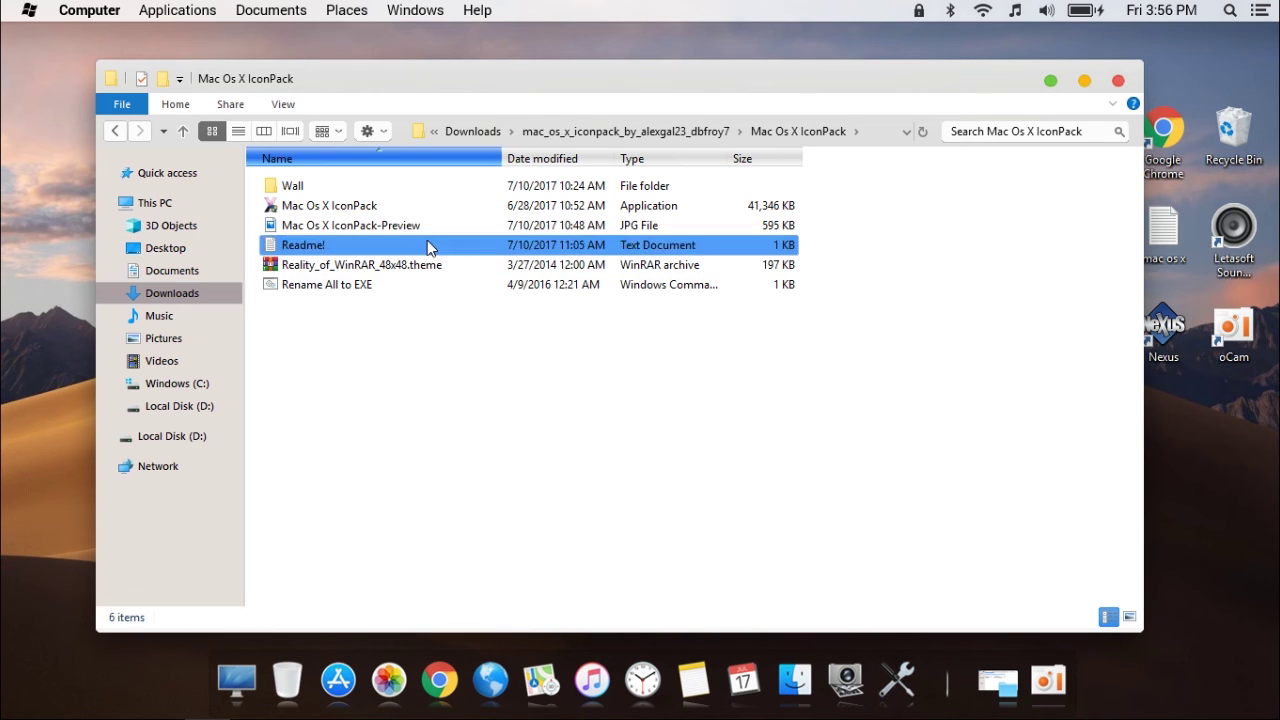
Run the Mac Os X IconPack application, accept the license agreement, install the icon pack and finish the setup
{"action": "left_click", "coordinate": [418, 208]}
{"action": "left_click", "coordinate": [420, 225], "text": "ctrl"}
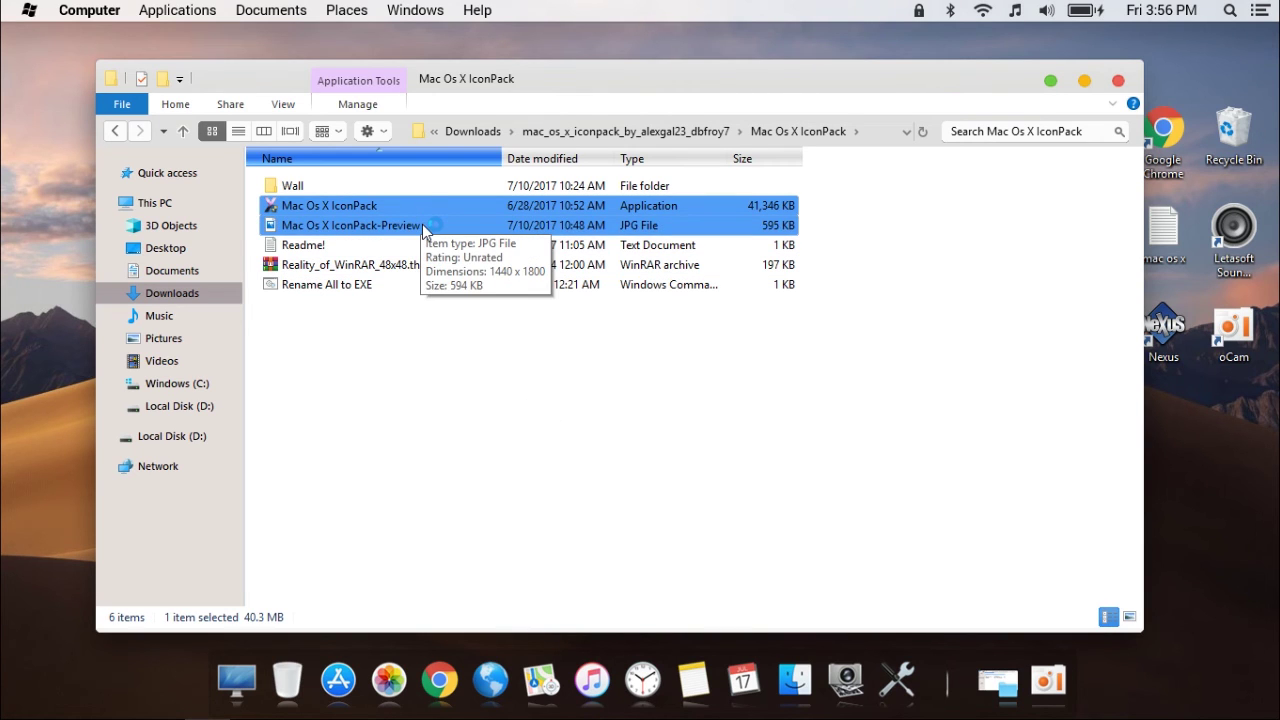
{"action": "double_click", "coordinate": [424, 207]}
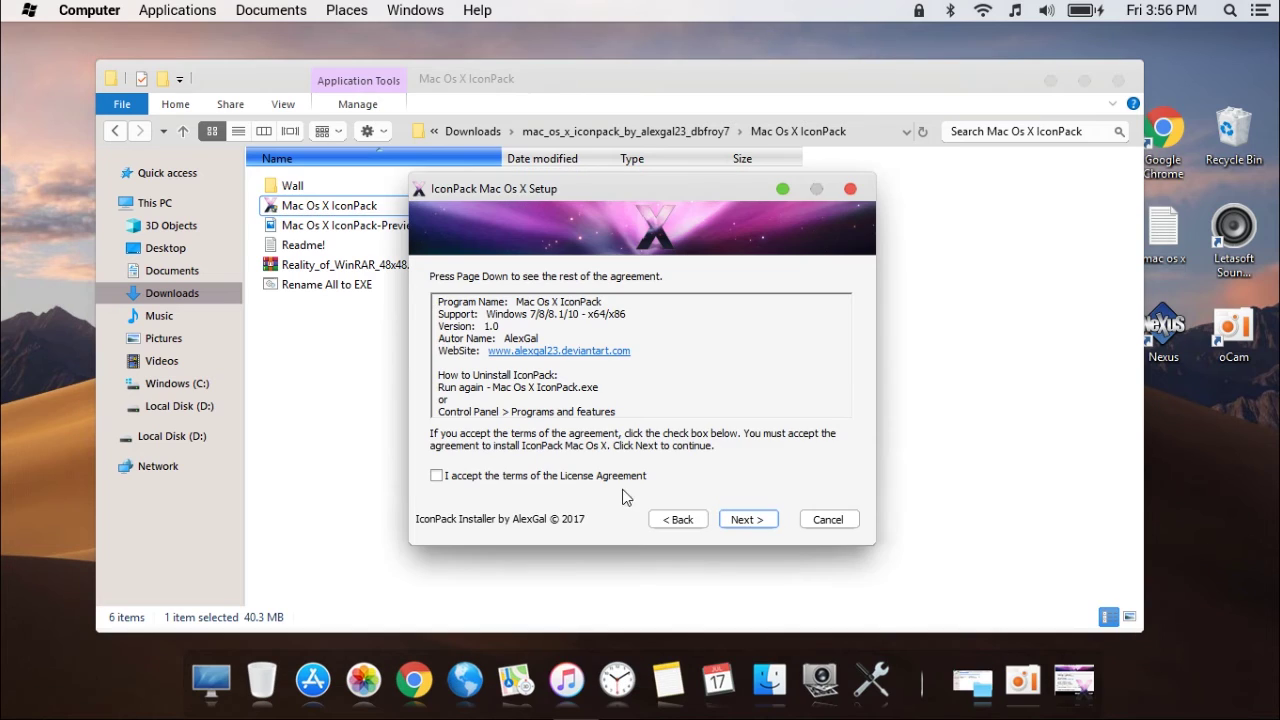
{"action": "left_click", "coordinate": [436, 476]}
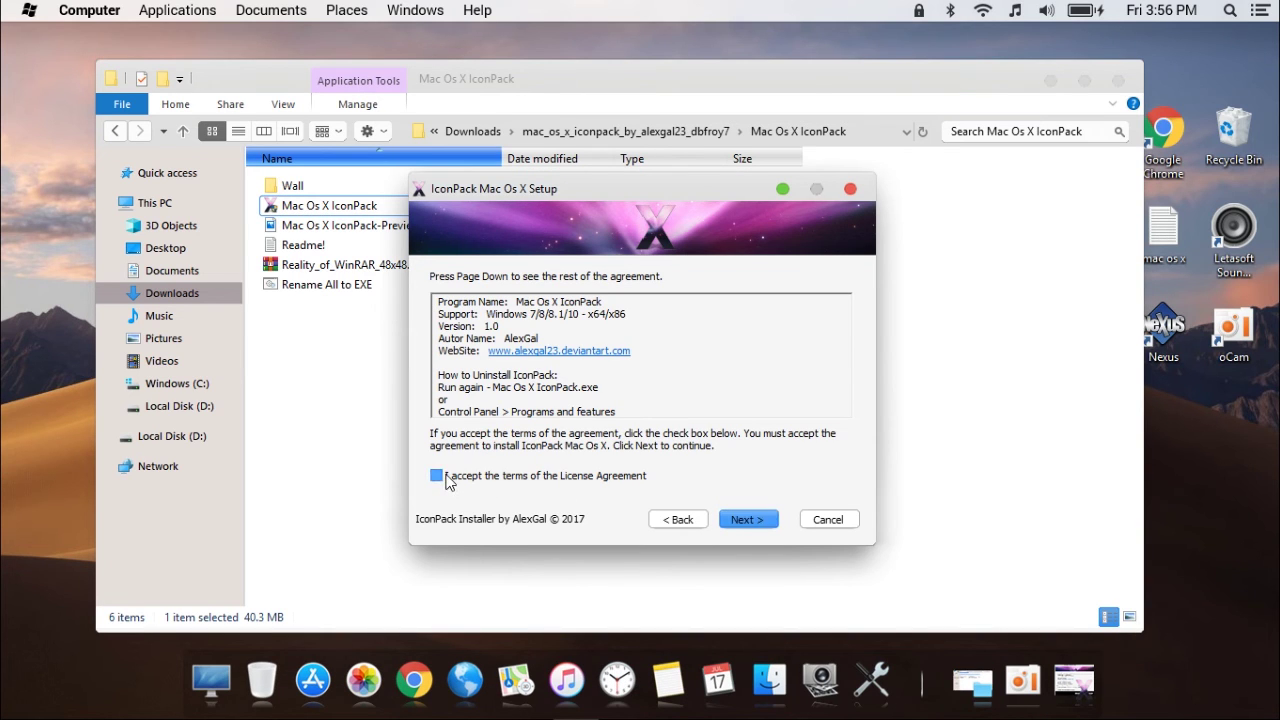
{"action": "left_click", "coordinate": [752, 524]}
{"action": "left_click", "coordinate": [752, 521]}
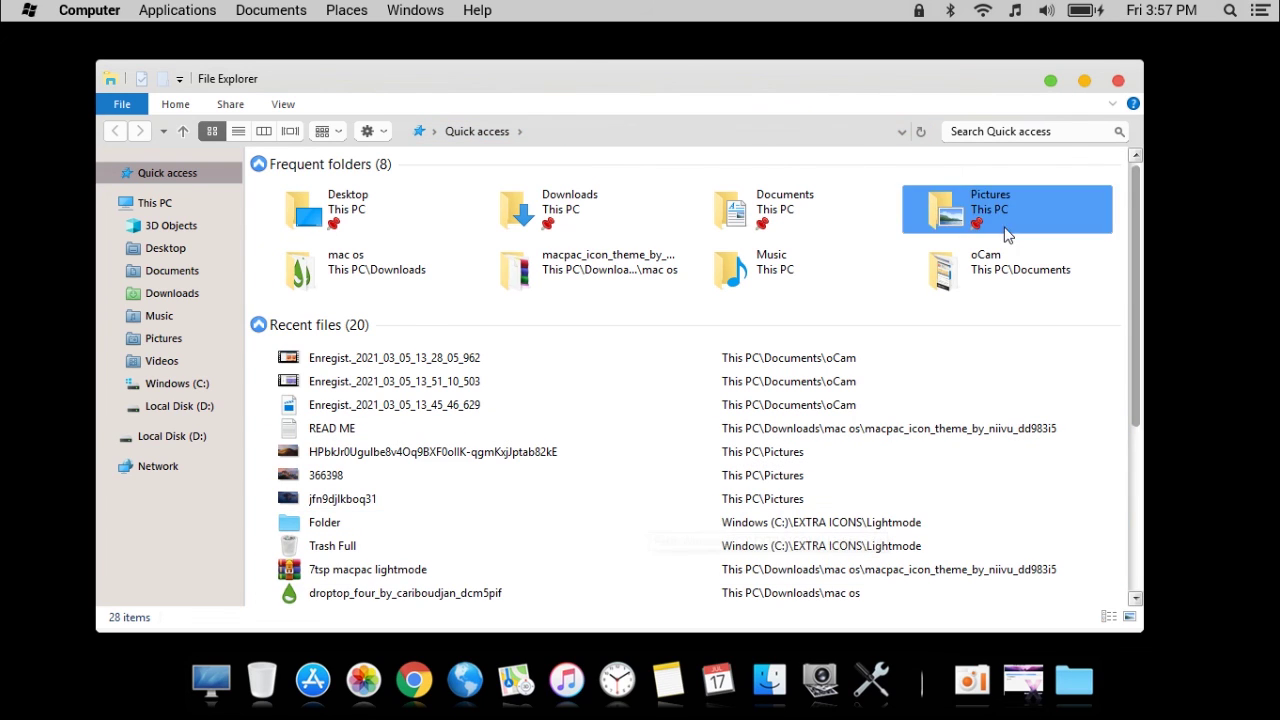
{"action": "left_click", "coordinate": [1049, 84]}
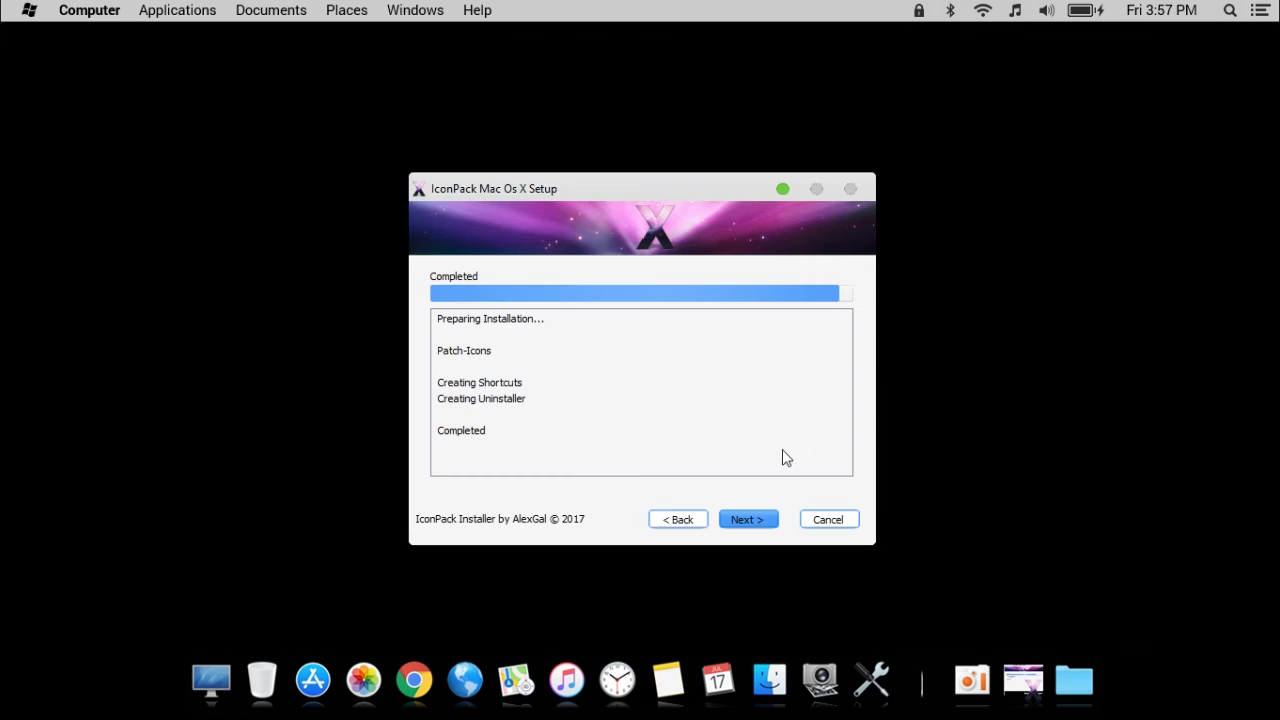
{"action": "left_click", "coordinate": [742, 523]}
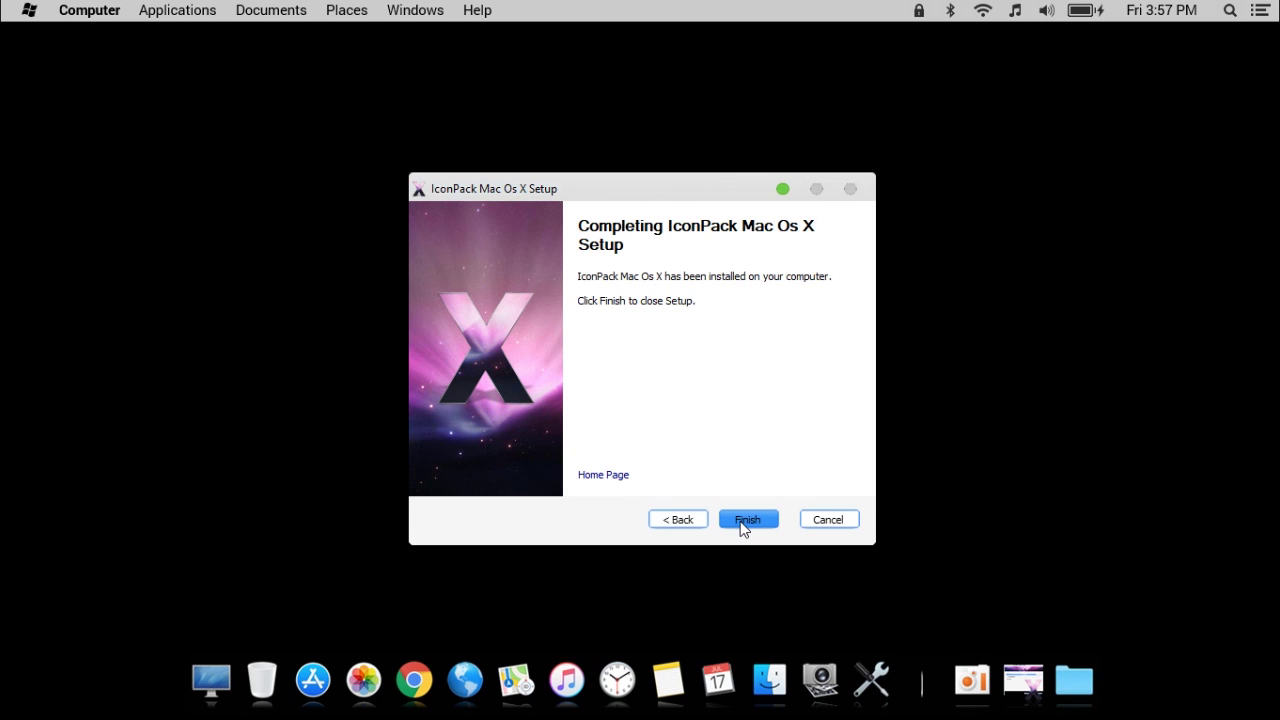
{"action": "left_click", "coordinate": [745, 520]}
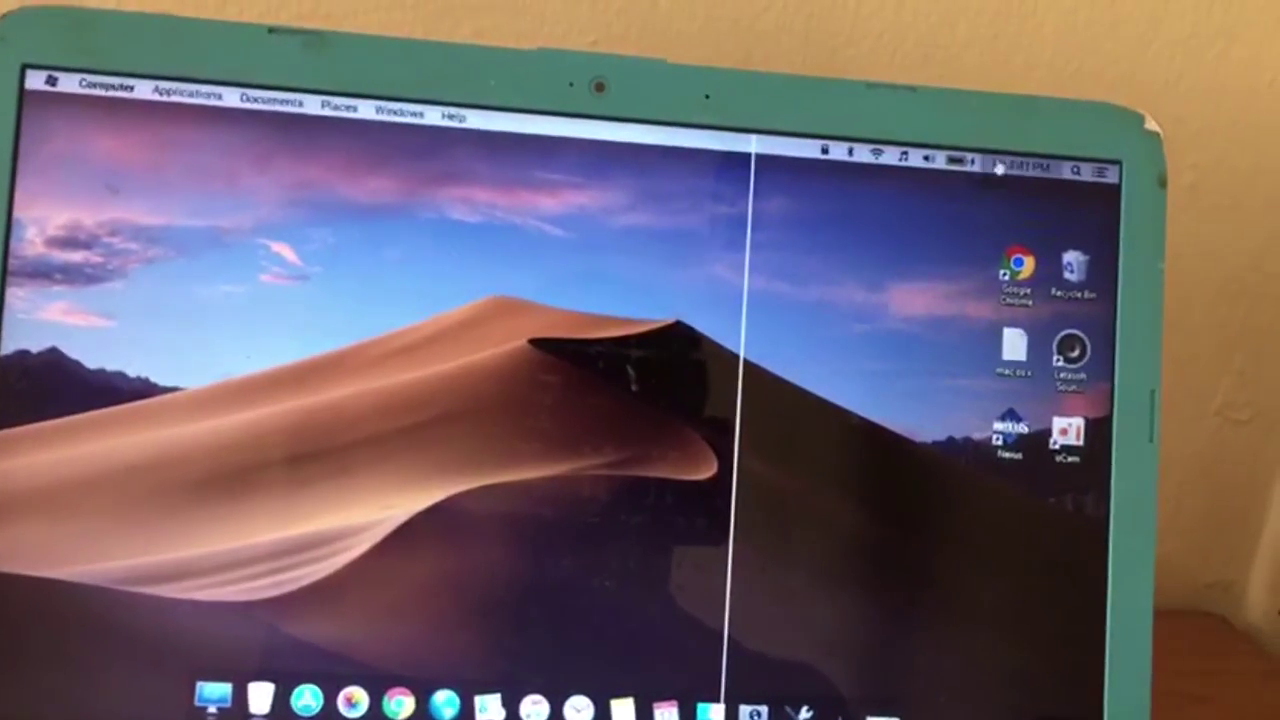
{"action": "left_click", "coordinate": [932, 157]}
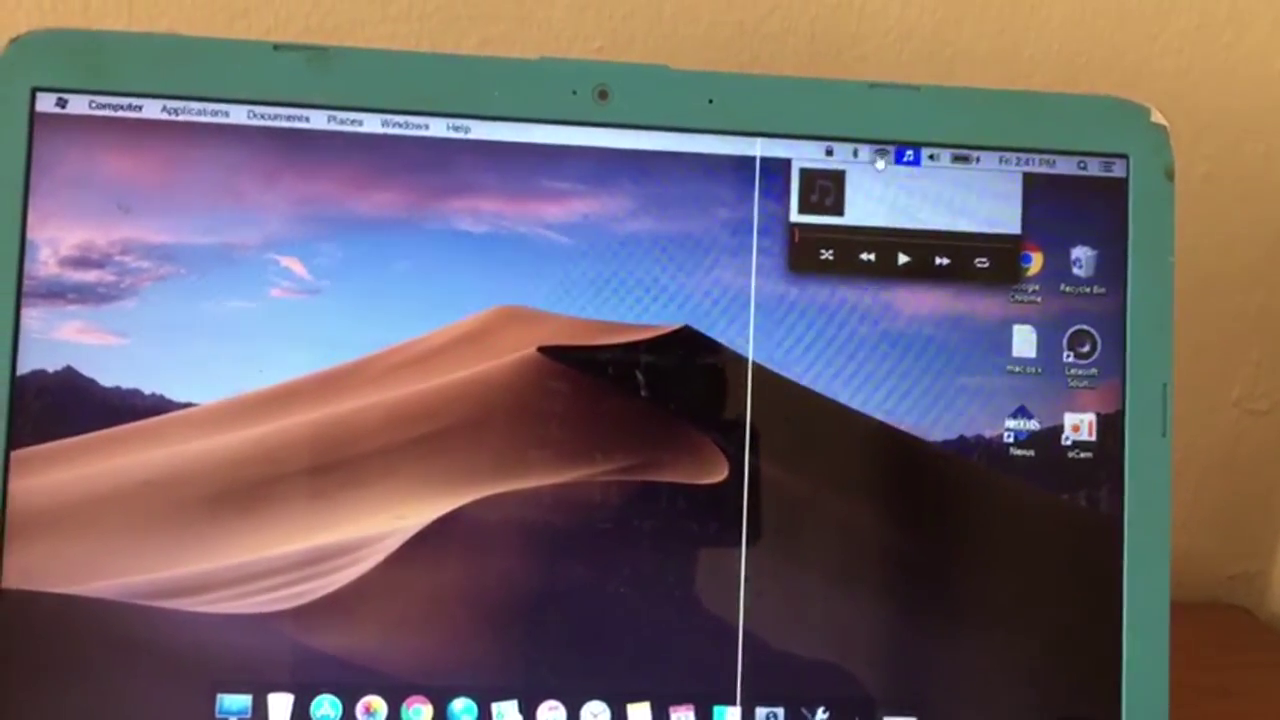
{"action": "left_click", "coordinate": [875, 157]}
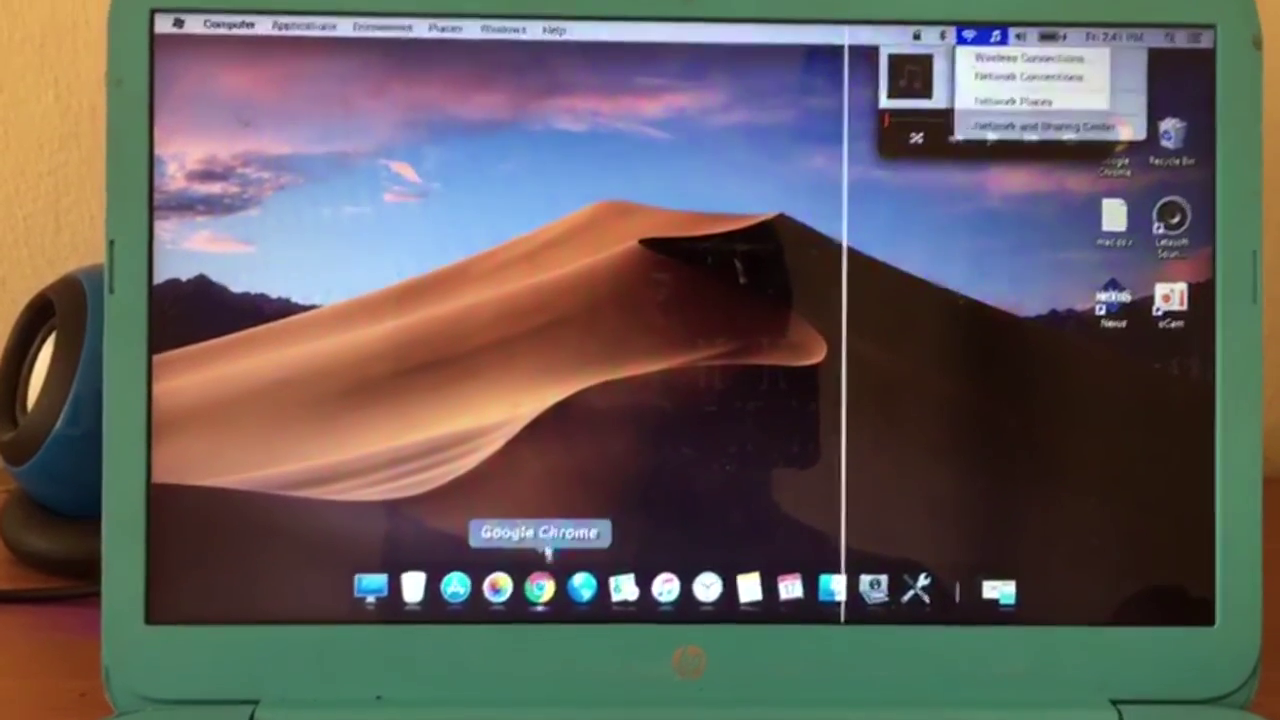
{"action": "left_click", "coordinate": [542, 557]}
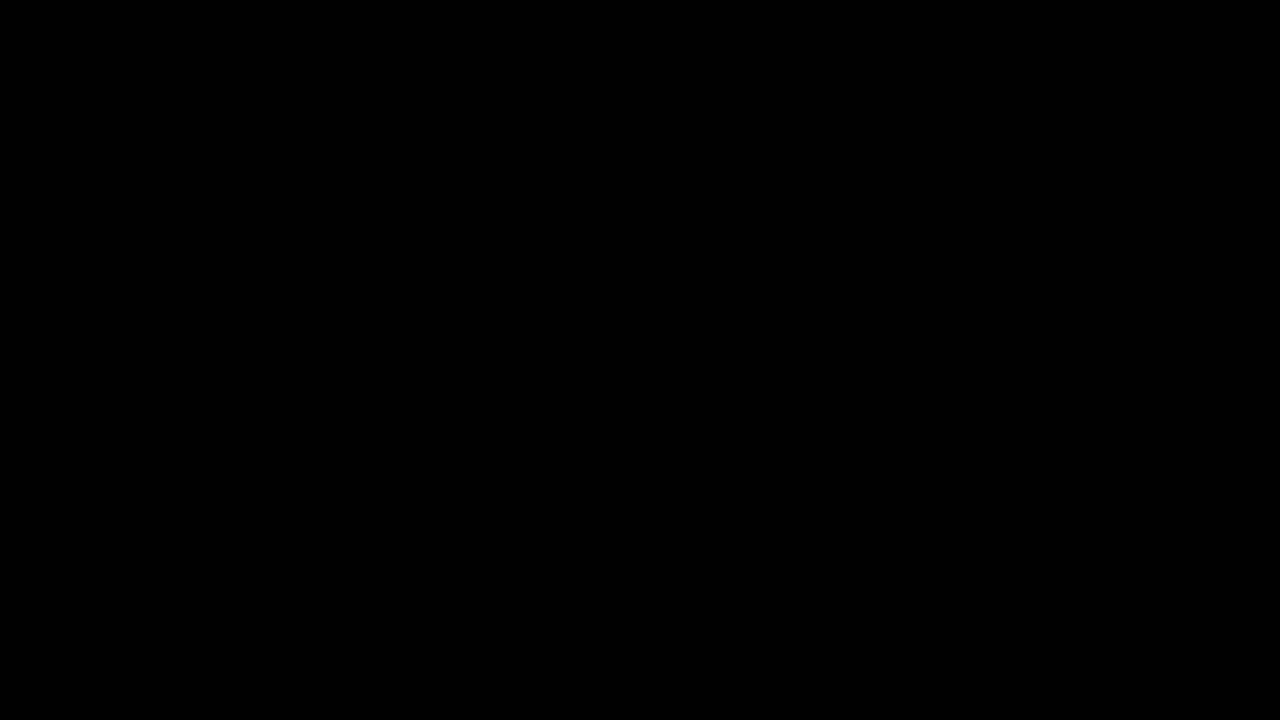